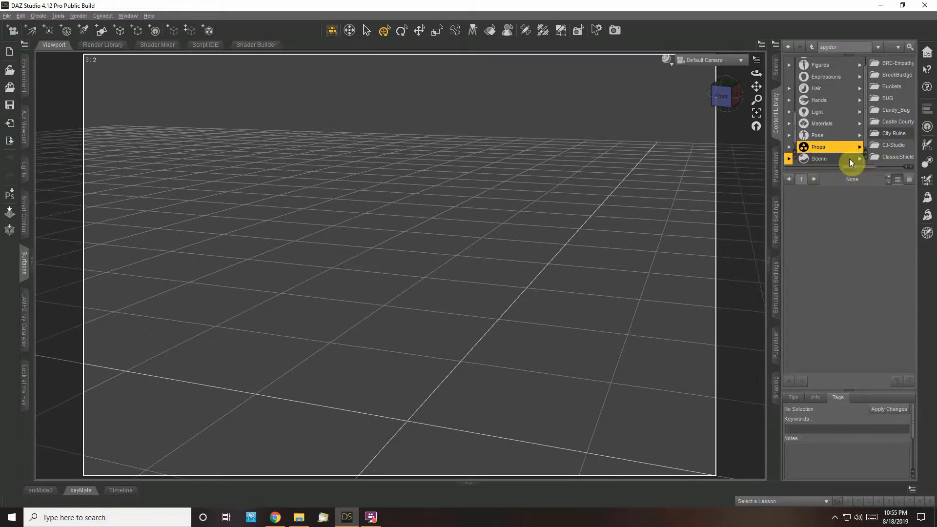
Load the ZWorld Broken Road II - Main Promo Scene from the product's Scenes folder in My Library.
{"action": "left_click_drag", "start_coordinate": [858, 169], "coordinate": [796, 168]}
{"action": "left_click", "coordinate": [821, 63]}
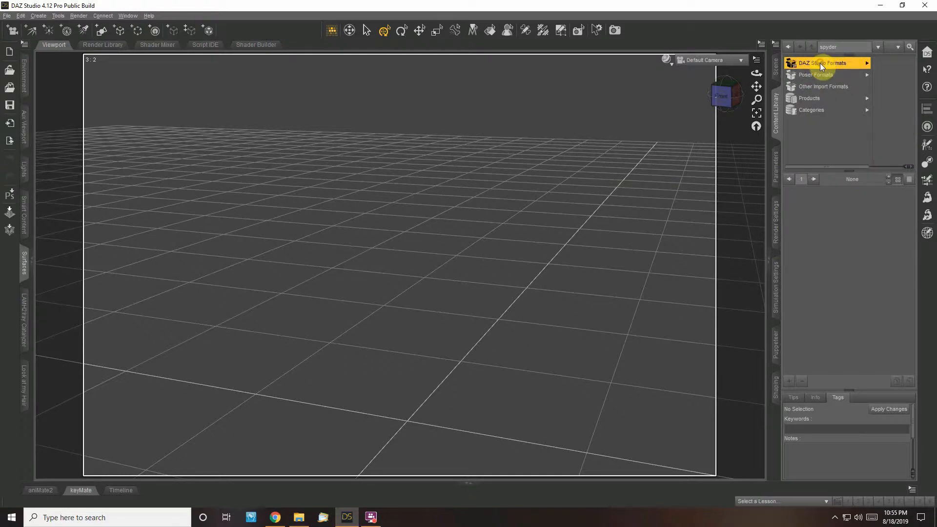
{"action": "left_click", "coordinate": [905, 76]}
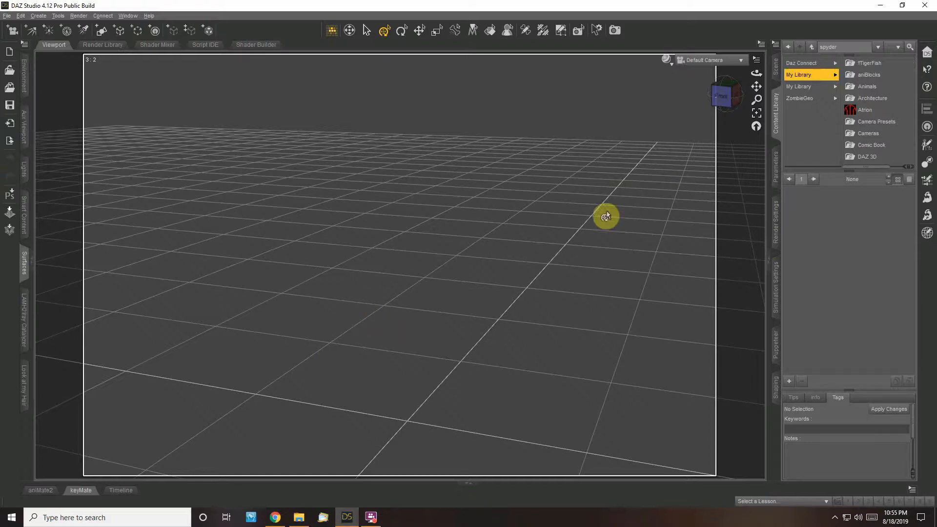
{"action": "left_click", "coordinate": [883, 97]}
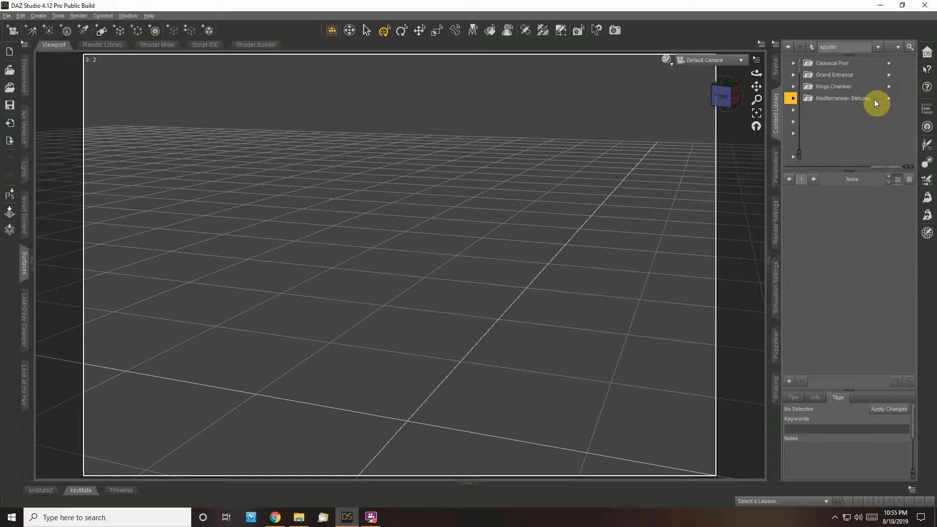
{"action": "left_click", "coordinate": [796, 110]}
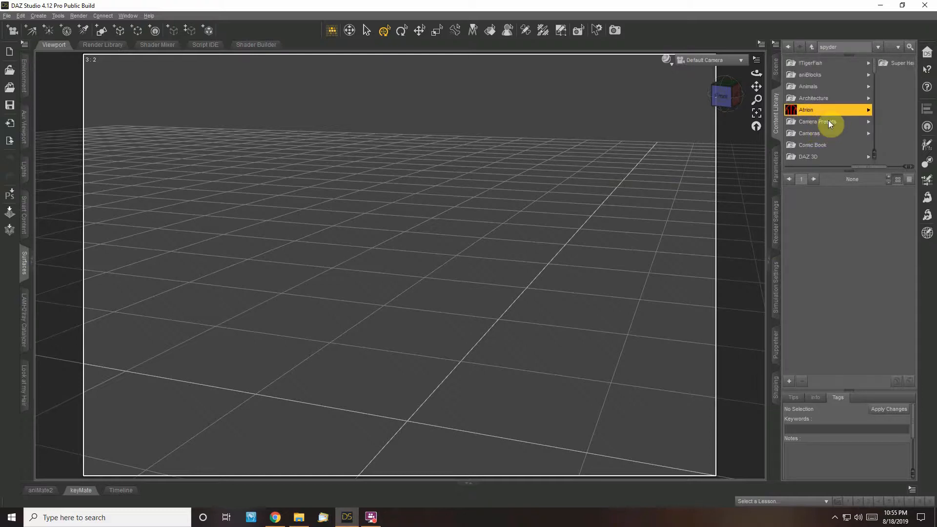
{"action": "mouse_move", "coordinate": [864, 167]}
{"action": "left_mouse_down"}
{"action": "mouse_move", "coordinate": [836, 180]}
{"action": "mouse_move", "coordinate": [853, 176]}
{"action": "left_mouse_up"}
{"action": "scroll", "coordinate": [852, 117], "scroll_direction": "down", "scroll_amount": 2}
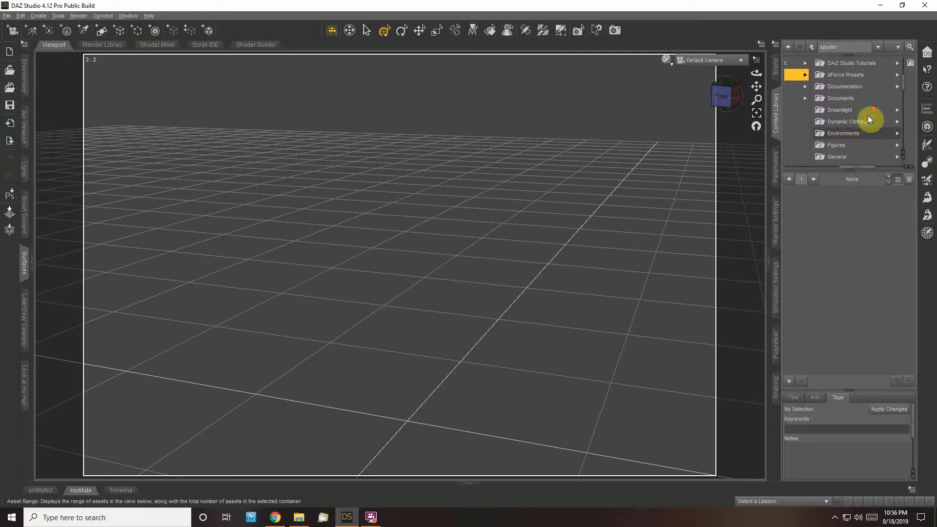
{"action": "left_click", "coordinate": [870, 119]}
{"action": "mouse_move", "coordinate": [820, 375]}
{"action": "left_click", "coordinate": [854, 87]}
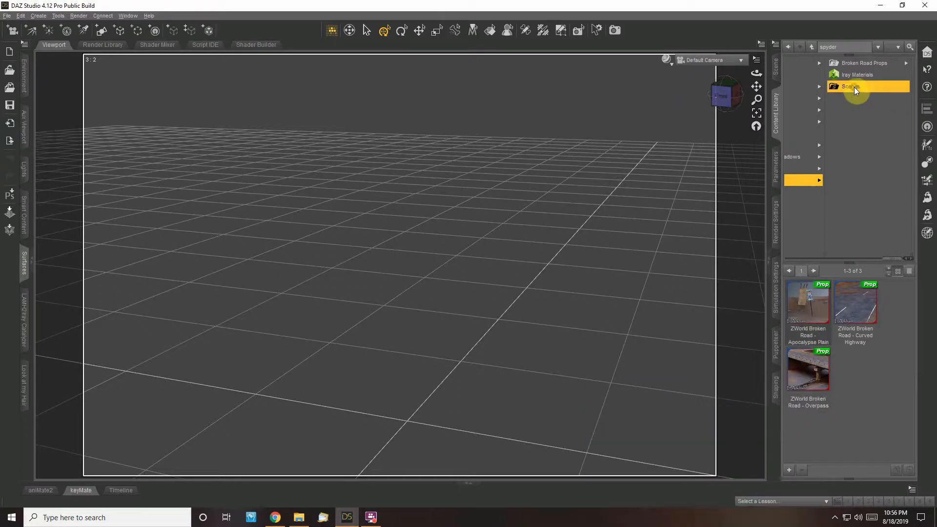
{"action": "double_click", "coordinate": [803, 300]}
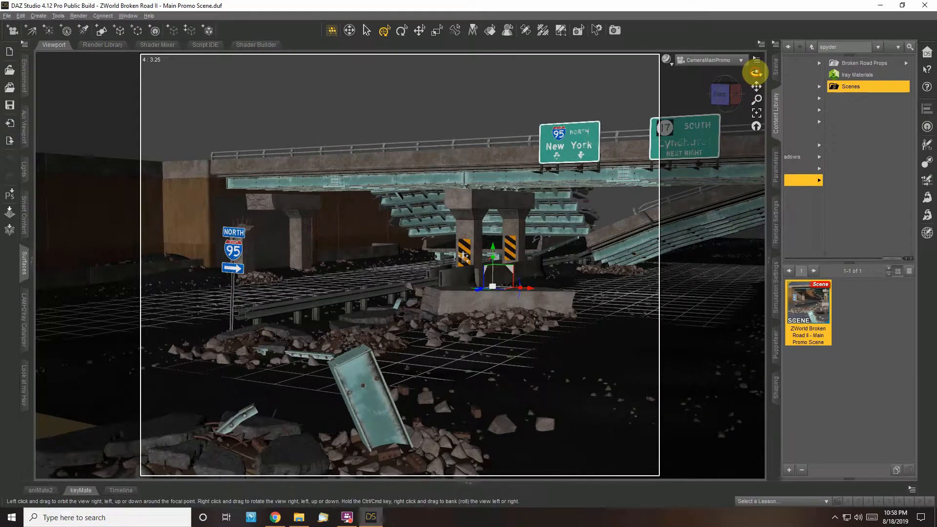
Create a new camera with default settings, named Camera 1, and view the scene through it.
{"action": "left_click", "coordinate": [776, 67]}
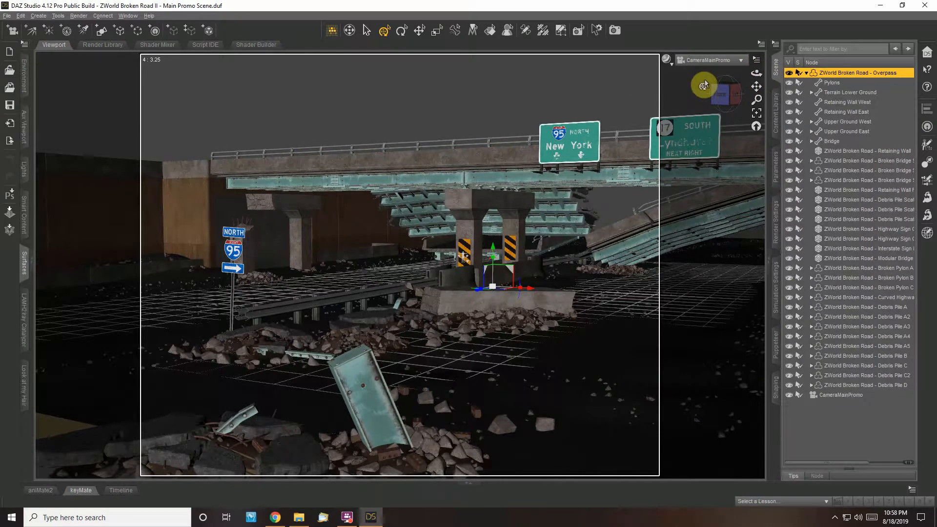
{"action": "left_click", "coordinate": [40, 16]}
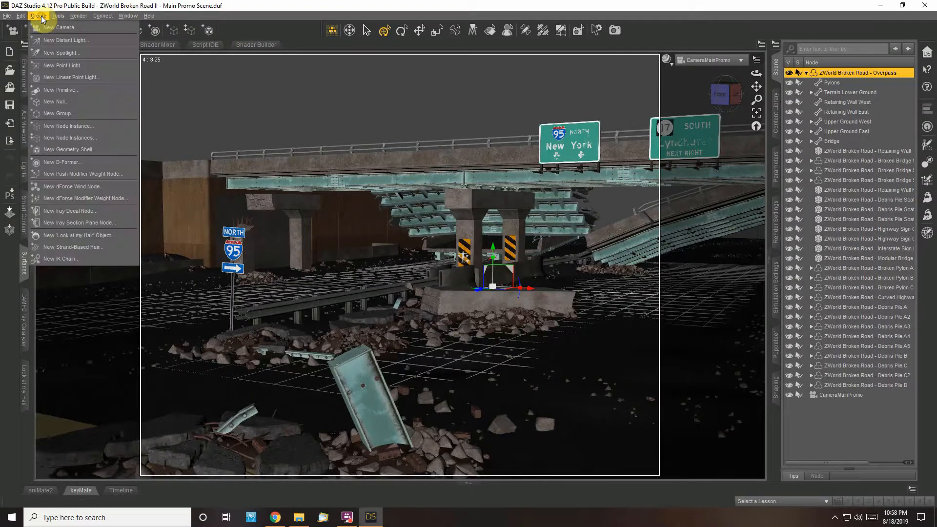
{"action": "left_click", "coordinate": [78, 28]}
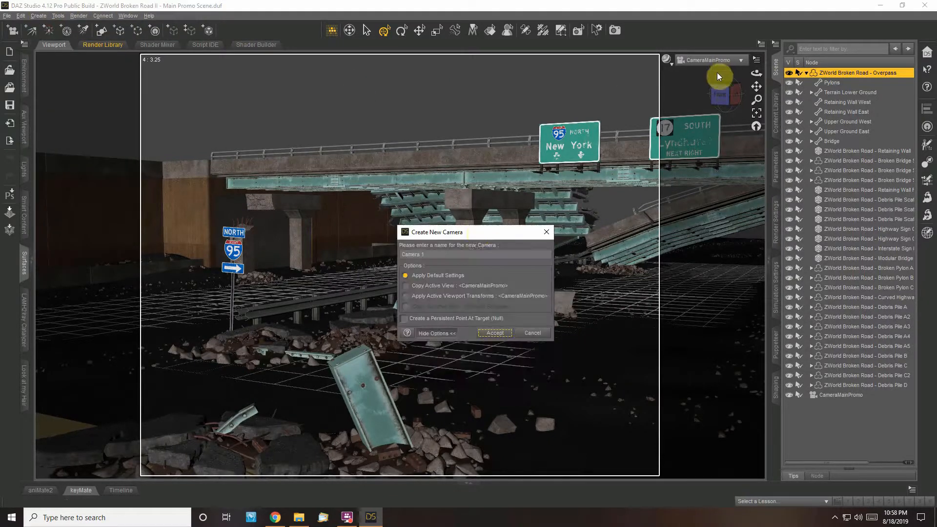
{"action": "left_click", "coordinate": [495, 333]}
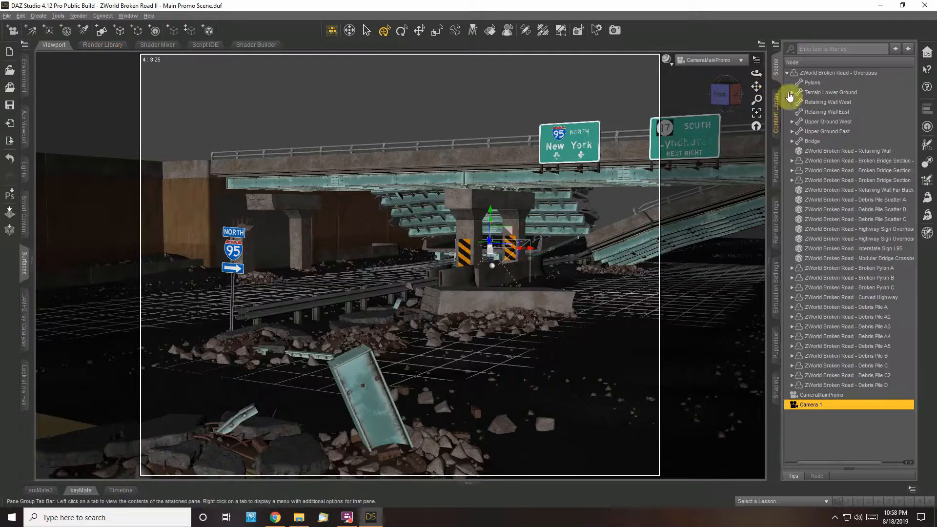
{"action": "left_click", "coordinate": [740, 61]}
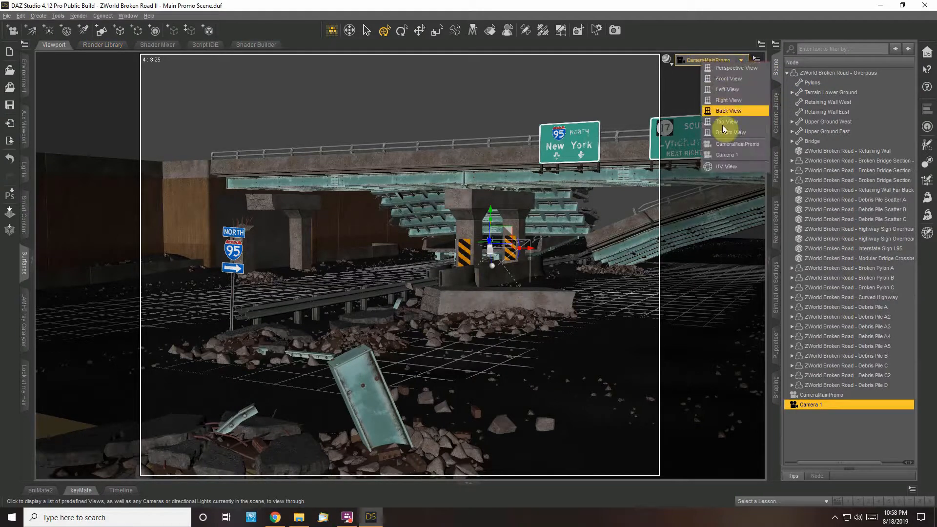
{"action": "left_click", "coordinate": [737, 156]}
Frame the ZWorld Broken Road - Overpass in Camera 1 and orbit the camera to a raised front view.
{"action": "left_click_drag", "start_coordinate": [758, 73], "coordinate": [934, 116]}
{"action": "left_click_drag", "start_coordinate": [760, 99], "coordinate": [935, 116]}
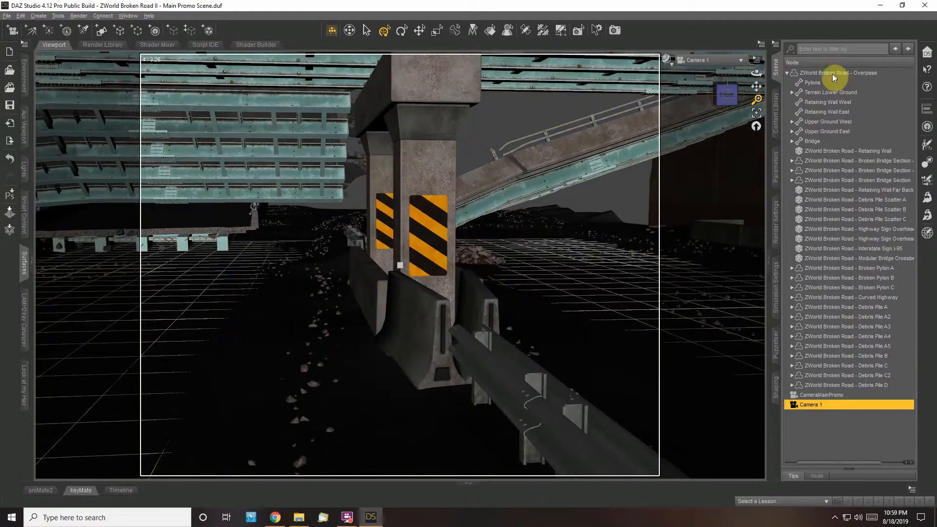
{"action": "left_click", "coordinate": [836, 73]}
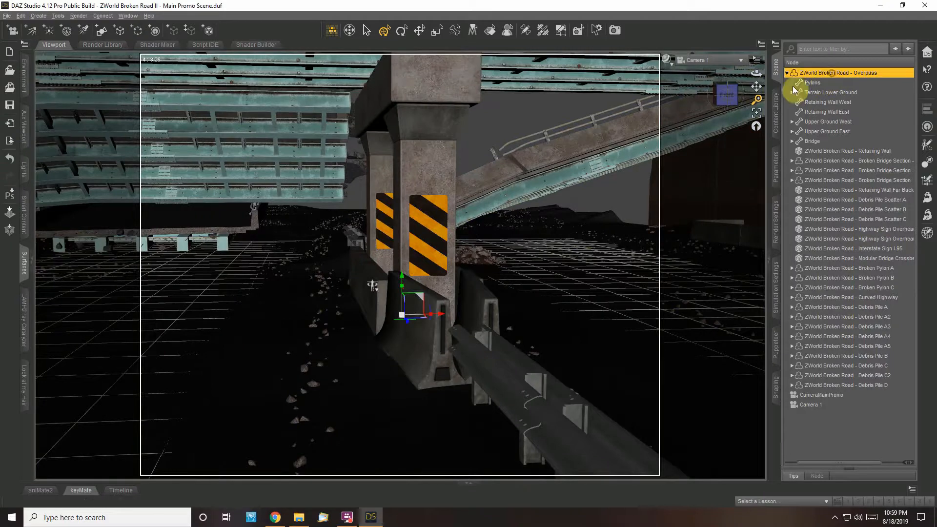
{"action": "left_click", "coordinate": [756, 113]}
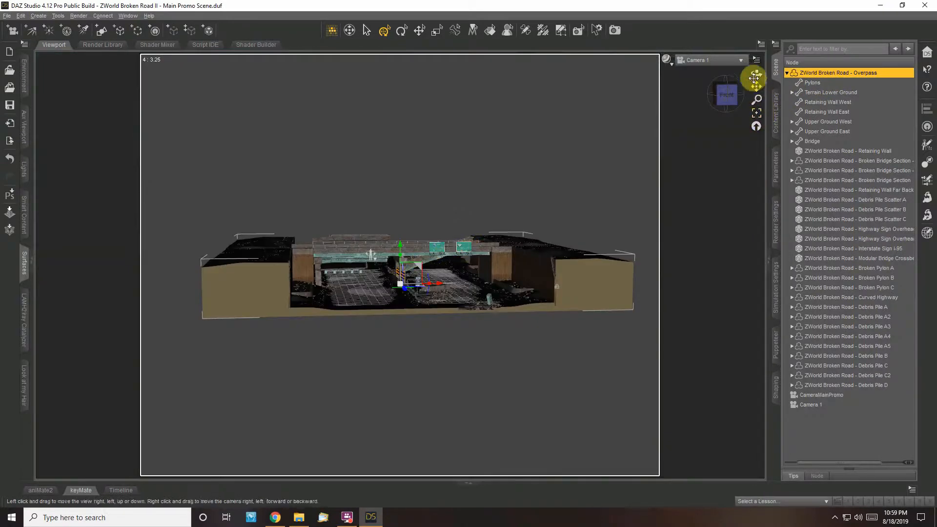
{"action": "left_click_drag", "start_coordinate": [756, 74], "coordinate": [756, 119]}
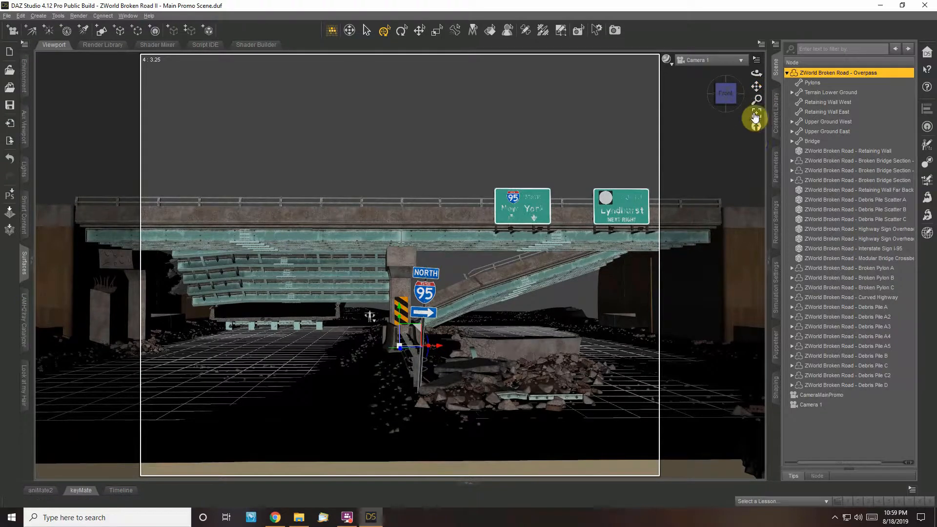
{"action": "left_click_drag", "start_coordinate": [756, 99], "coordinate": [756, 69]}
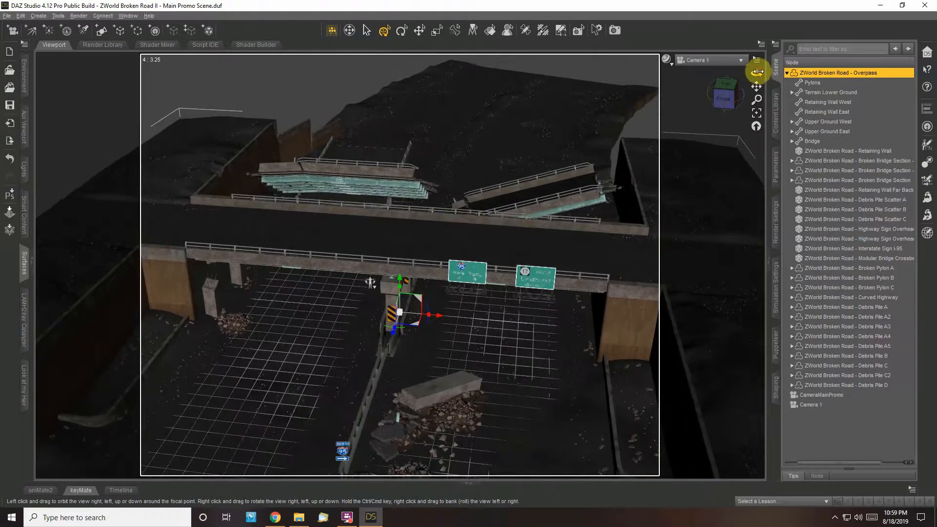
Widen the scene list and examine the parts inside the overpass's Terrain Lower Ground node.
{"action": "left_click", "coordinate": [831, 94]}
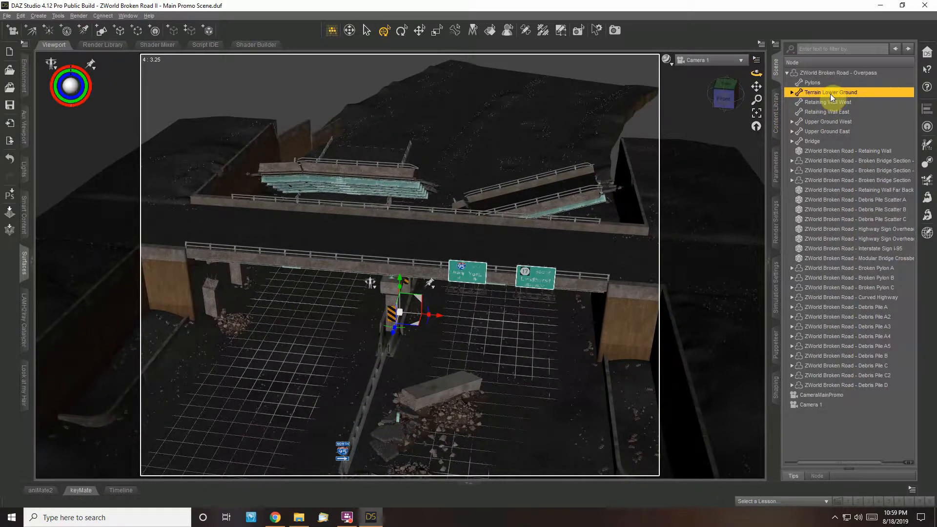
{"action": "left_click", "coordinate": [792, 92]}
{"action": "left_click_drag", "start_coordinate": [750, 193], "coordinate": [743, 193]}
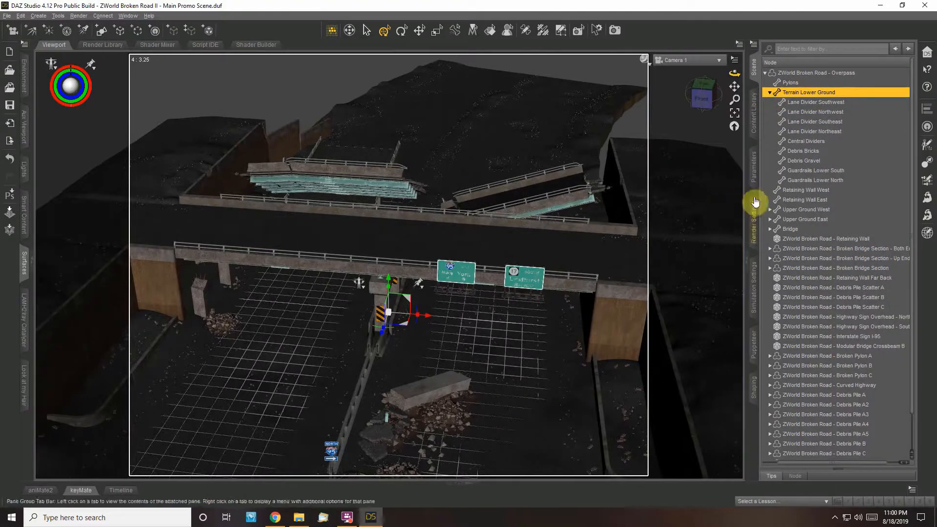
{"action": "left_click", "coordinate": [771, 93]}
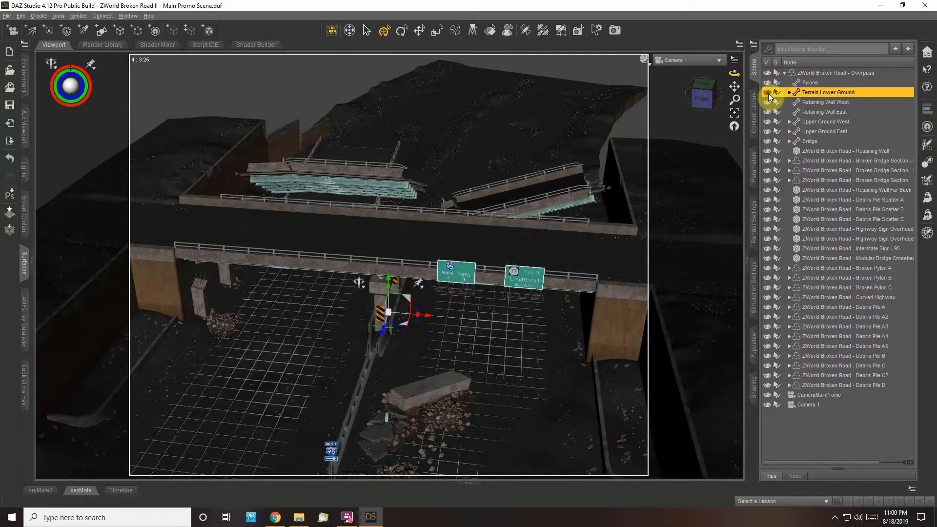
{"action": "left_click", "coordinate": [769, 93]}
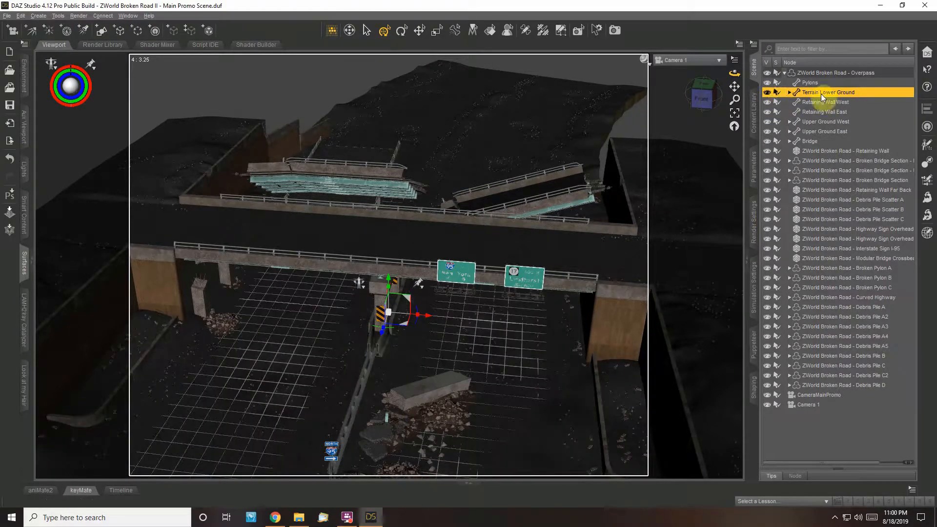
{"action": "double_click", "coordinate": [821, 93]}
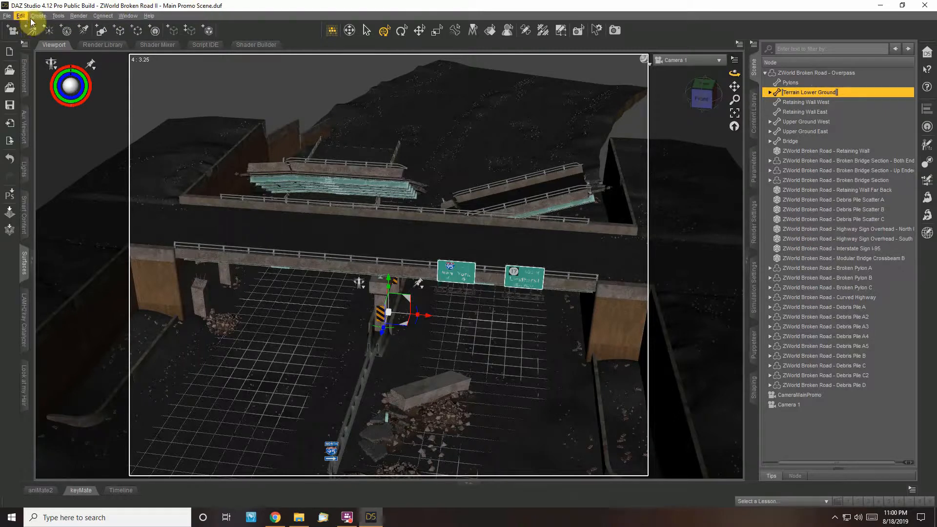
Duplicate the ZWorld Broken Road - Overpass and move the copy forward along its Z axis, in front of the original.
{"action": "left_click", "coordinate": [777, 462]}
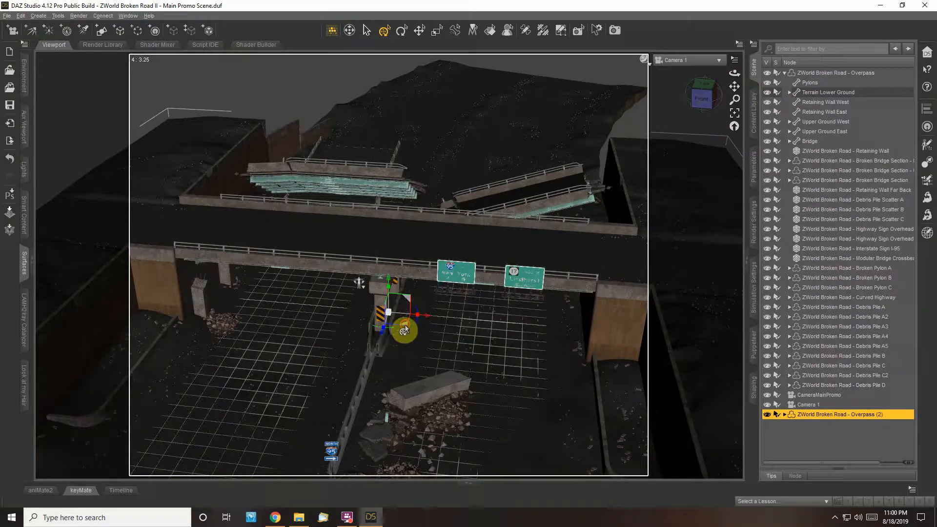
{"action": "left_click_drag", "start_coordinate": [404, 330], "coordinate": [331, 523]}
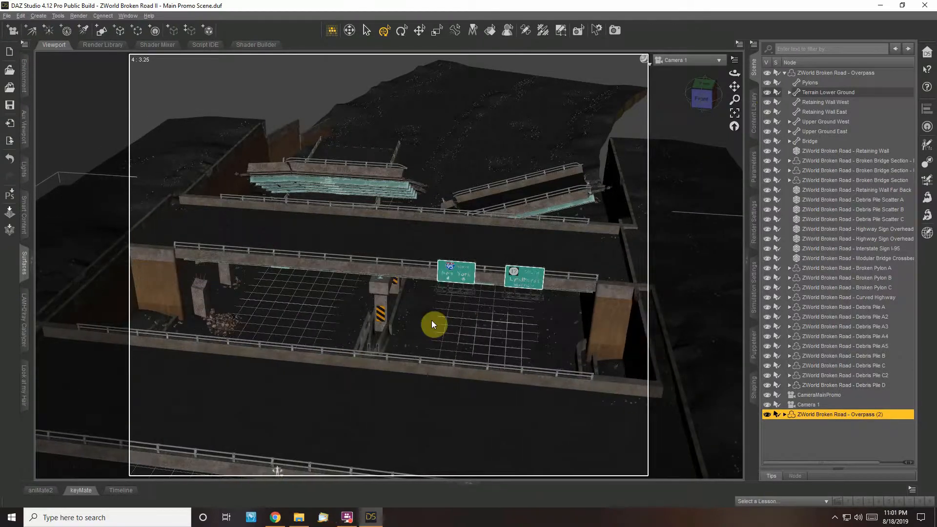
{"action": "left_click", "coordinate": [734, 114]}
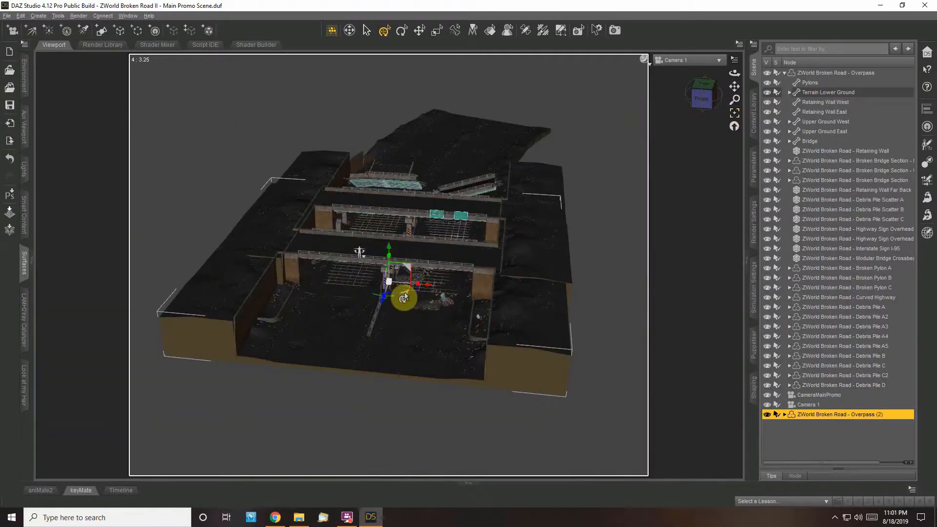
{"action": "left_click_drag", "start_coordinate": [402, 305], "coordinate": [372, 420]}
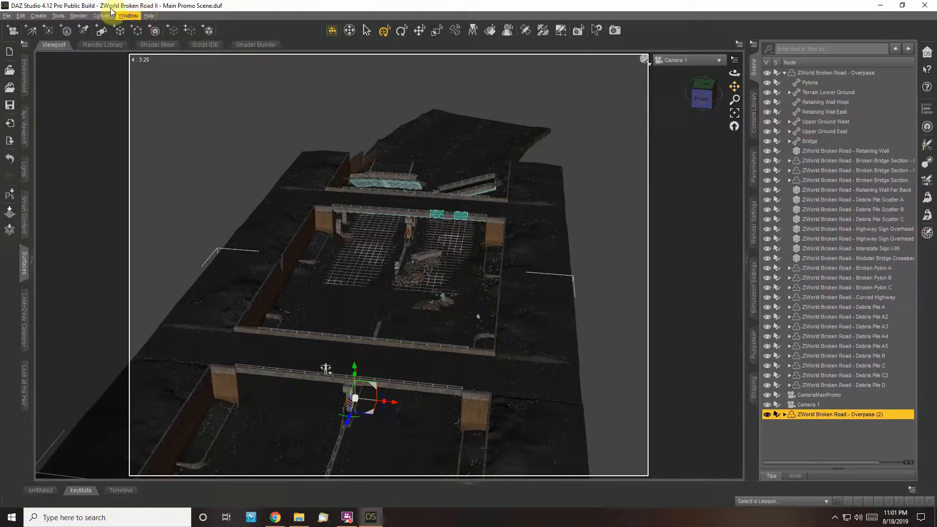
Save the scene as BrokenWorld in the scenes folder as a DSON User File.
{"action": "left_click", "coordinate": [7, 16]}
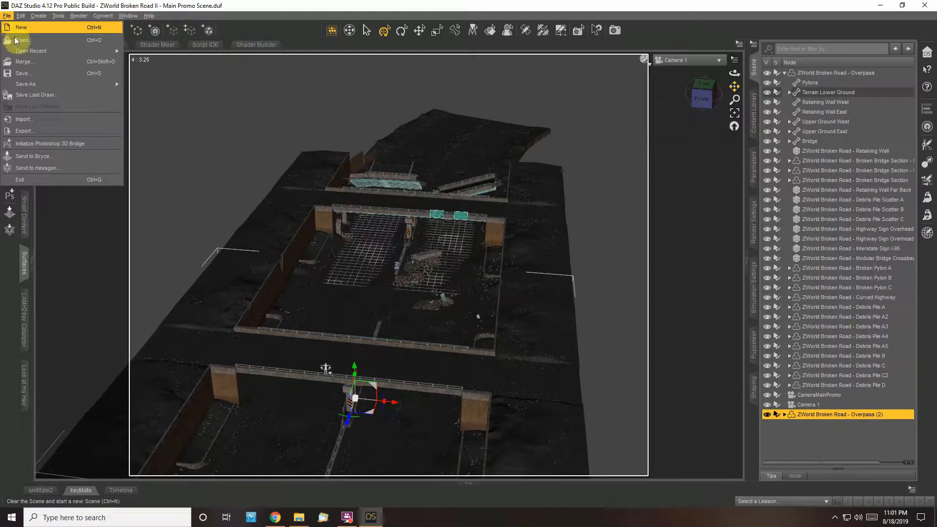
{"action": "mouse_move", "coordinate": [33, 83]}
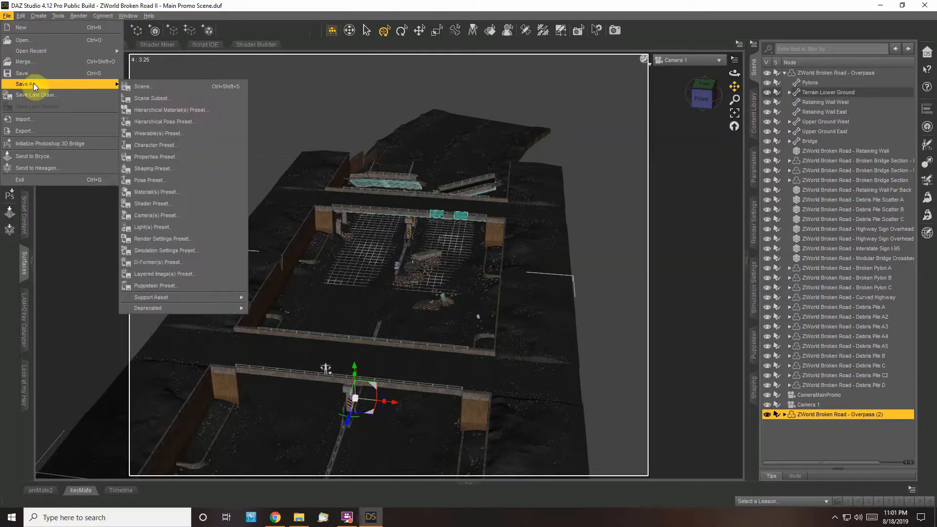
{"action": "left_click", "coordinate": [134, 86]}
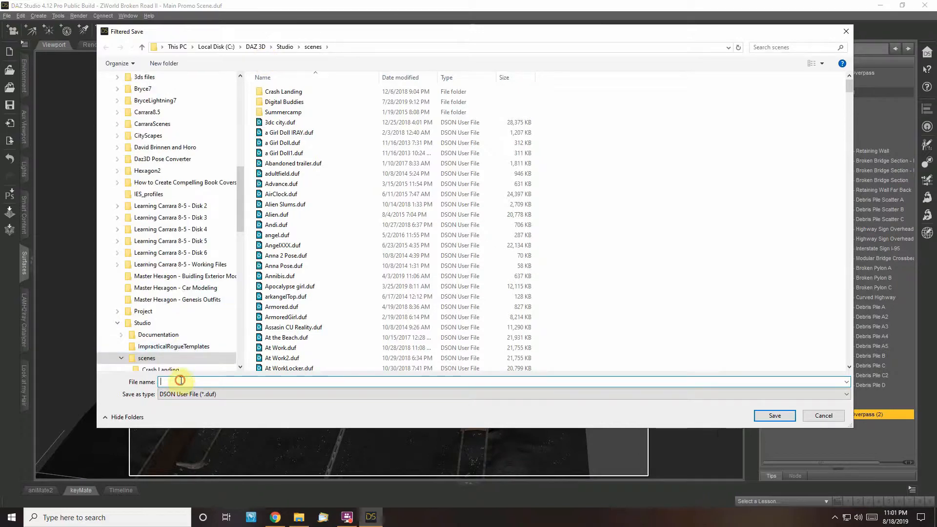
{"action": "left_click", "coordinate": [180, 381]}
{"action": "type", "text": "Bro"}
{"action": "type", "text": "kern"}
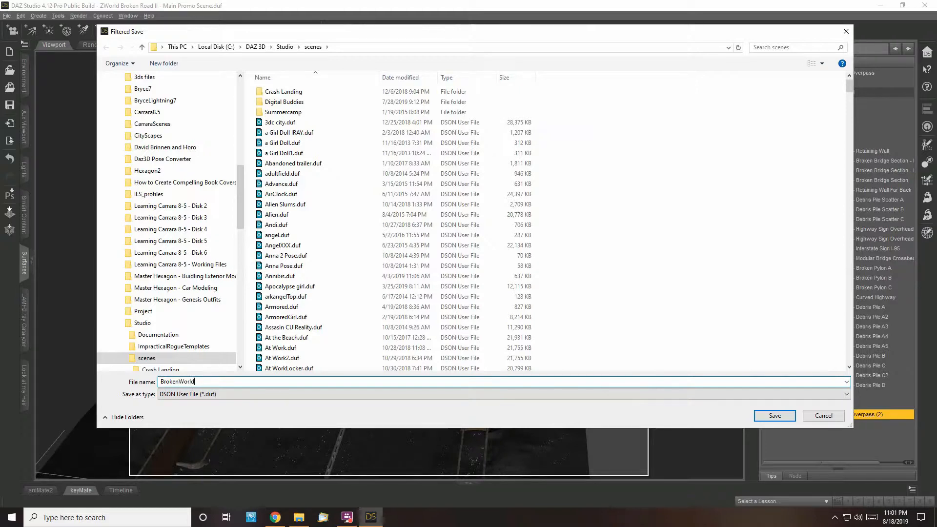
{"action": "left_click", "coordinate": [774, 415]}
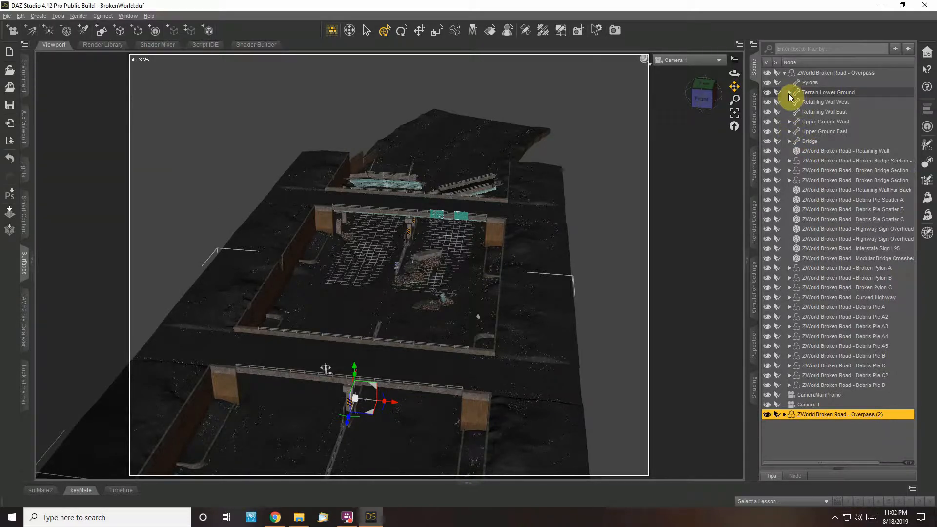
In the duplicated overpass, toggle Retaining Wall West off and on to identify it, and hide the Bridge.
{"action": "left_click", "coordinate": [784, 415]}
{"action": "scroll", "coordinate": [823, 384], "scroll_direction": "down", "scroll_amount": 1}
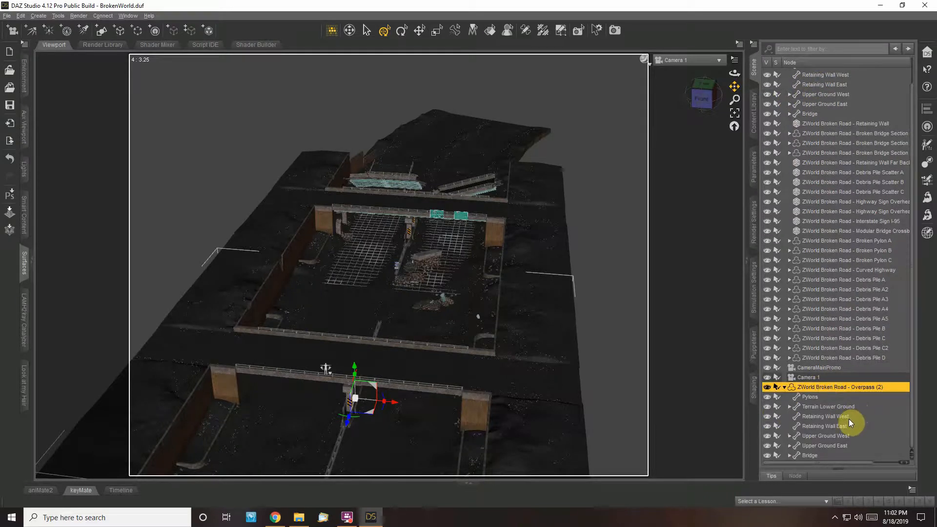
{"action": "left_click", "coordinate": [768, 418]}
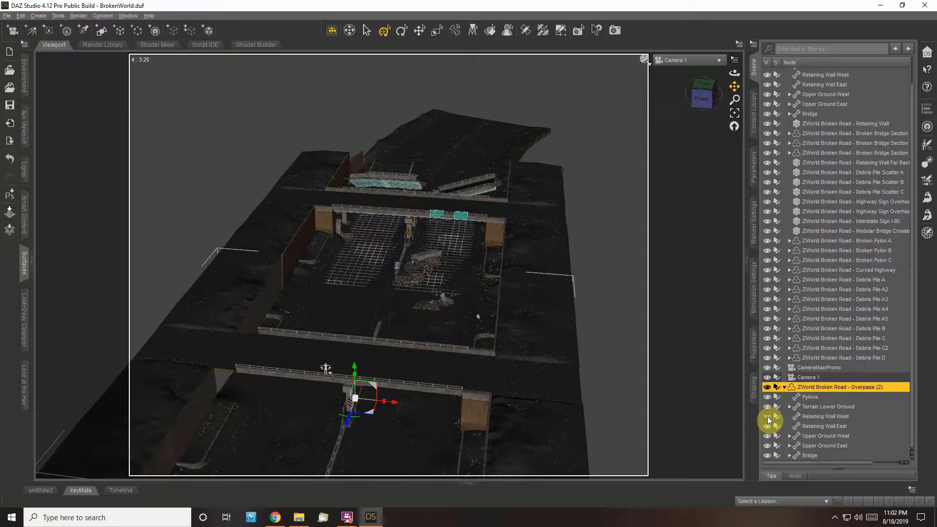
{"action": "left_click", "coordinate": [768, 419]}
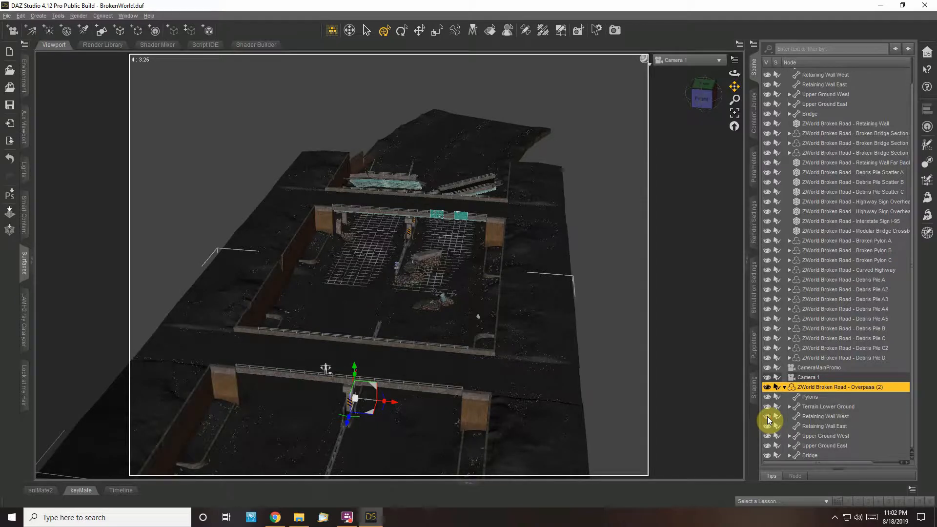
{"action": "left_click", "coordinate": [768, 419]}
{"action": "left_click", "coordinate": [767, 419]}
{"action": "left_click", "coordinate": [768, 455]}
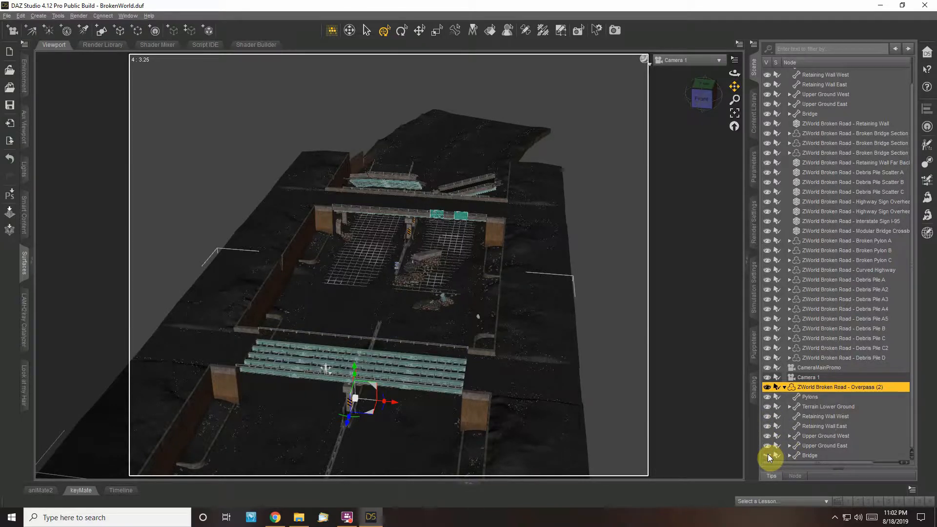
Hide the duplicated overpass's Bridge together with its nested guardrails and metalwork.
{"action": "left_click", "coordinate": [768, 455]}
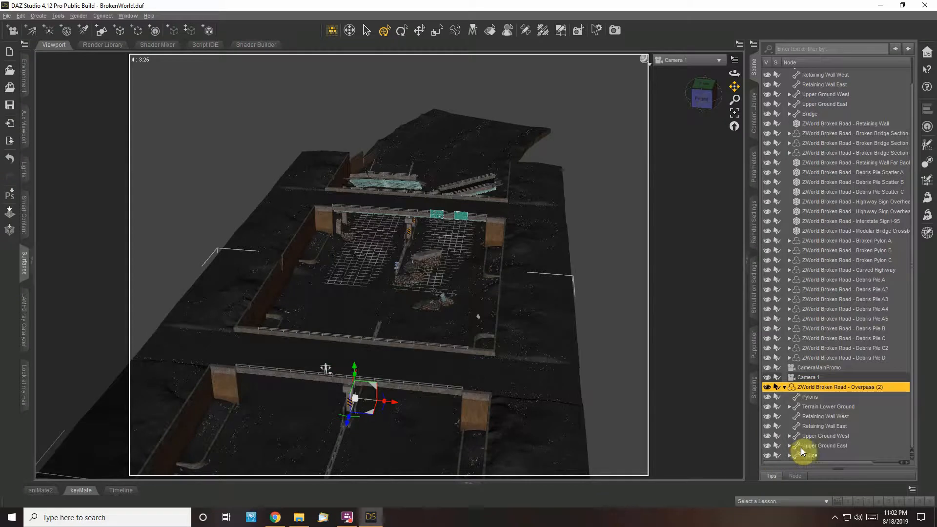
{"action": "left_click", "coordinate": [790, 456]}
{"action": "scroll", "coordinate": [801, 423], "scroll_direction": "down", "scroll_amount": 1}
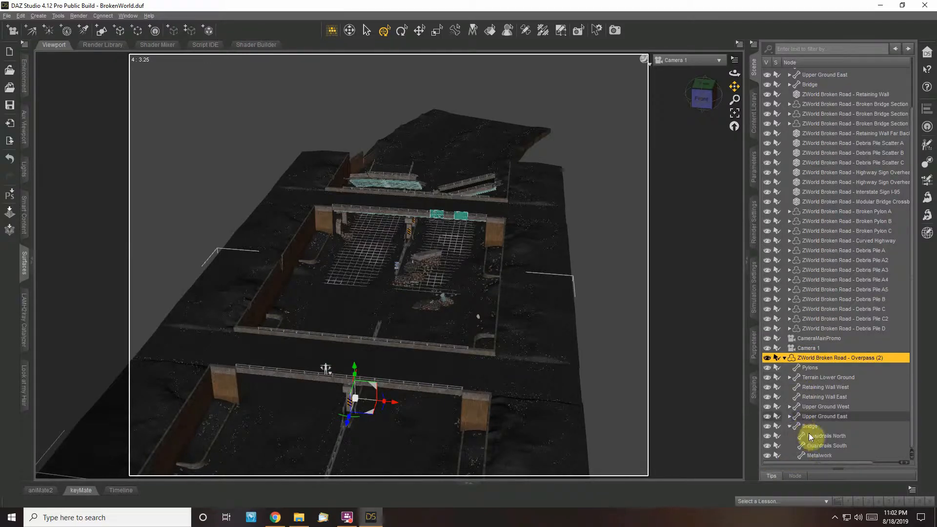
{"action": "left_click", "coordinate": [769, 425]}
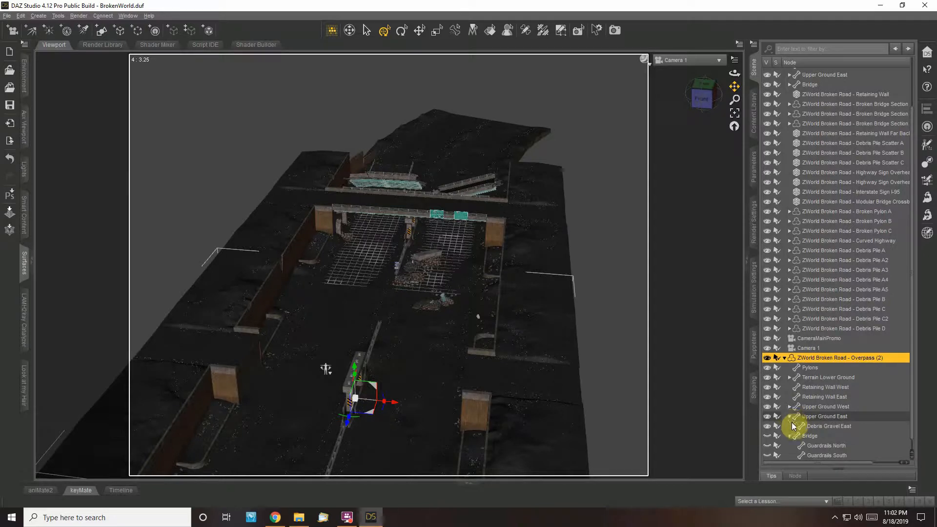
{"action": "left_click", "coordinate": [790, 435]}
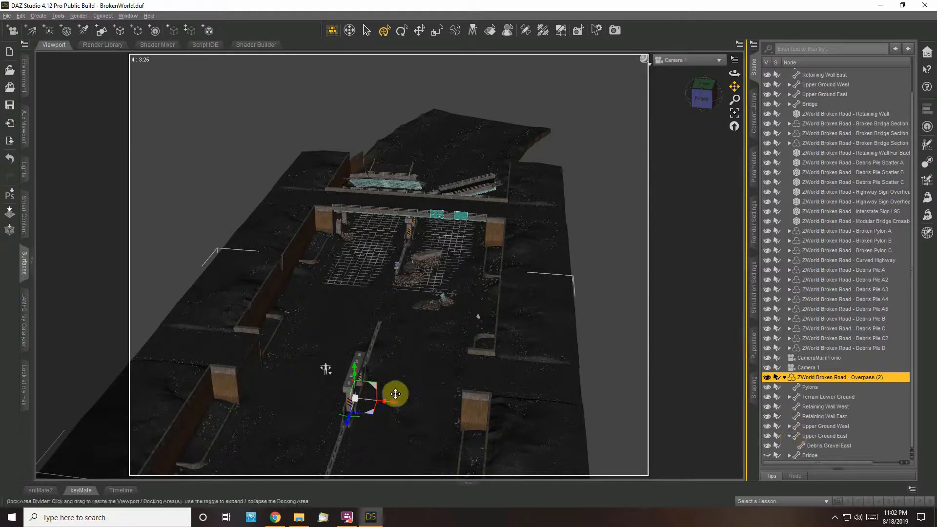
Hide the duplicated overpass's Pylons and lower Camera 1 to road level, facing the original bridge.
{"action": "left_click", "coordinate": [361, 367]}
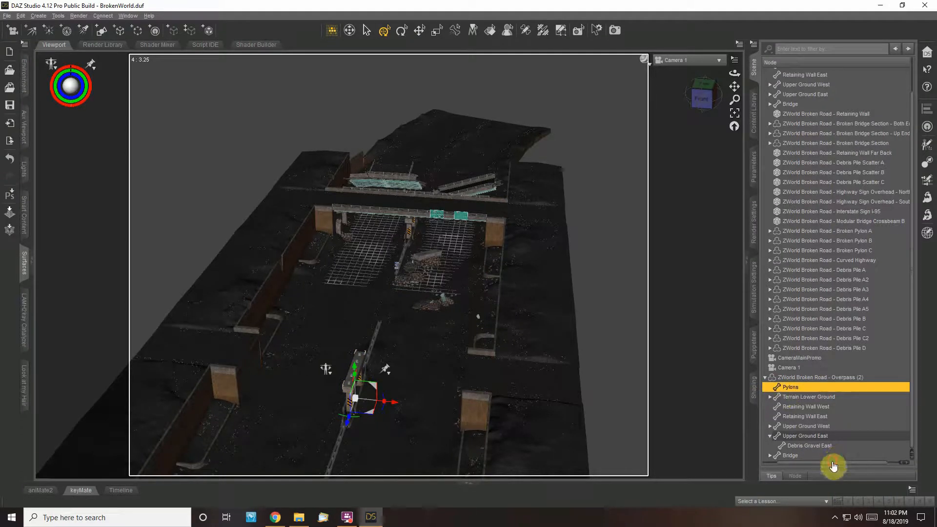
{"action": "left_click_drag", "start_coordinate": [833, 464], "coordinate": [778, 429]}
{"action": "left_click", "coordinate": [766, 387]}
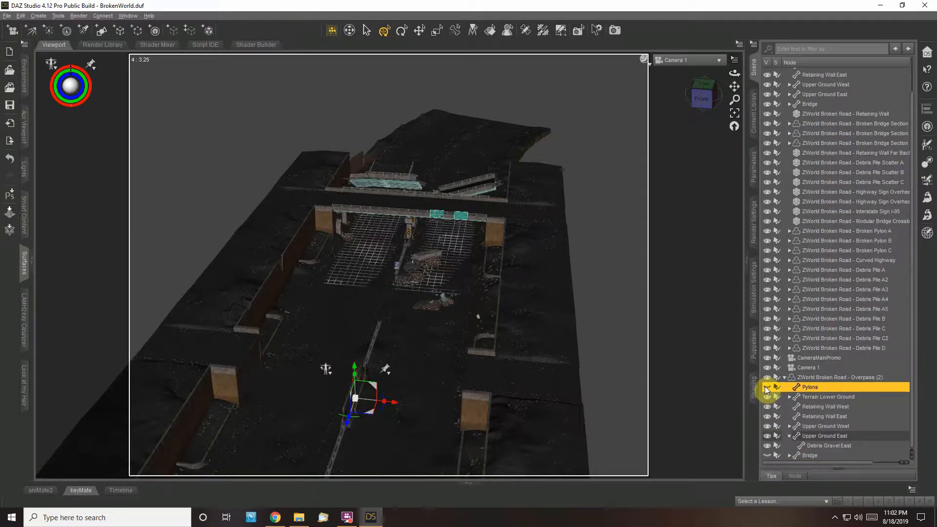
{"action": "left_click", "coordinate": [735, 113]}
{"action": "left_click_drag", "start_coordinate": [738, 68], "coordinate": [734, 98]}
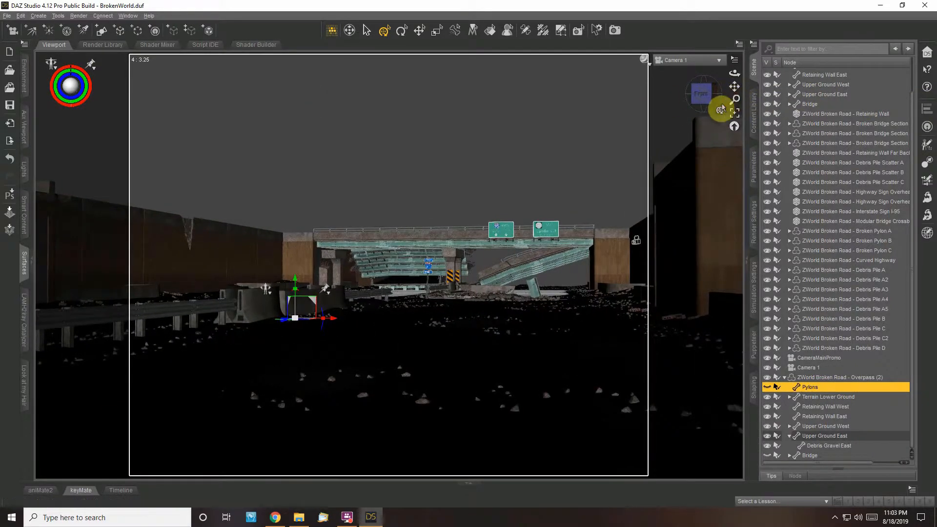
Toggle the duplicated overpass's Retaining Wall West and Retaining Wall East off and on to identify them in the camera view.
{"action": "left_click", "coordinate": [769, 407]}
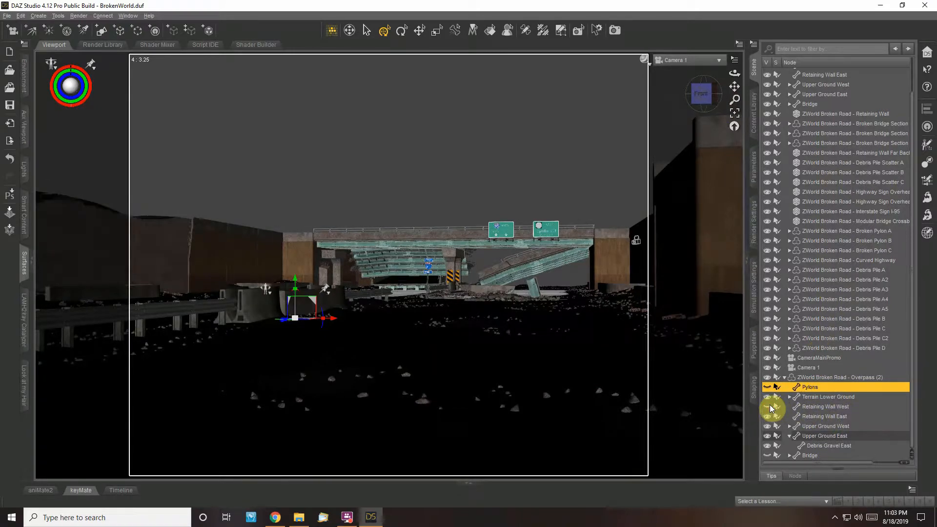
{"action": "left_click", "coordinate": [770, 409]}
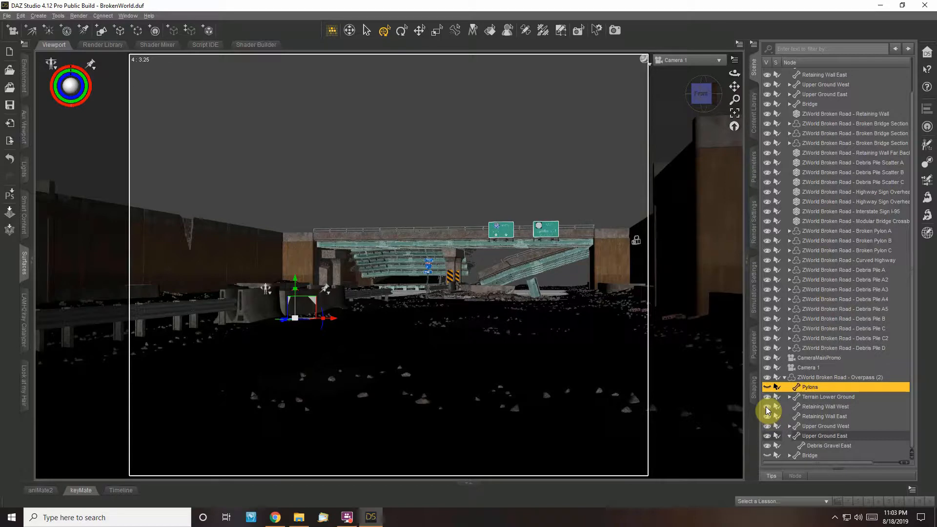
{"action": "left_click", "coordinate": [769, 416]}
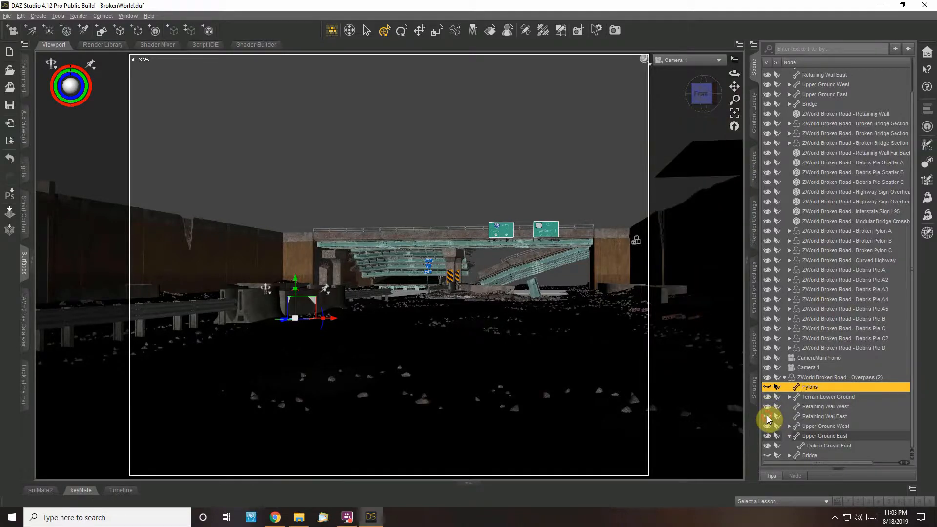
{"action": "left_click", "coordinate": [768, 417]}
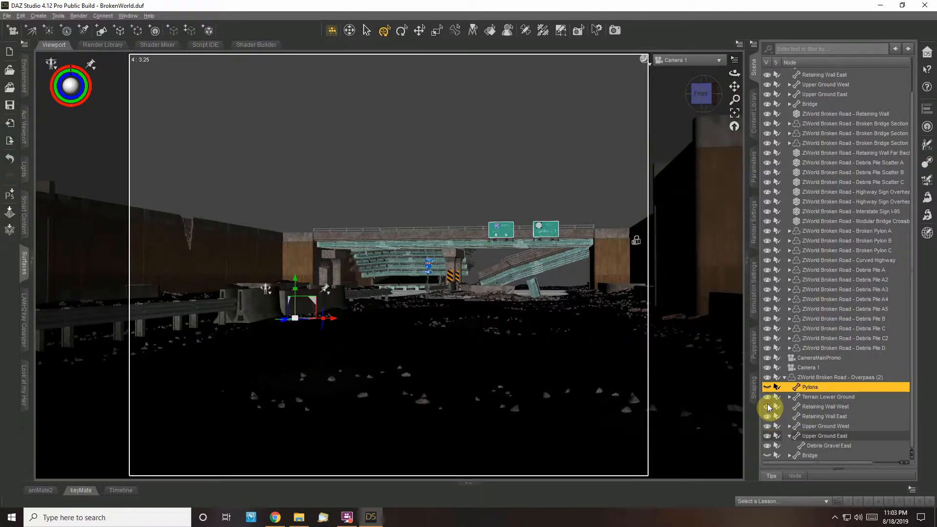
{"action": "left_click", "coordinate": [769, 407]}
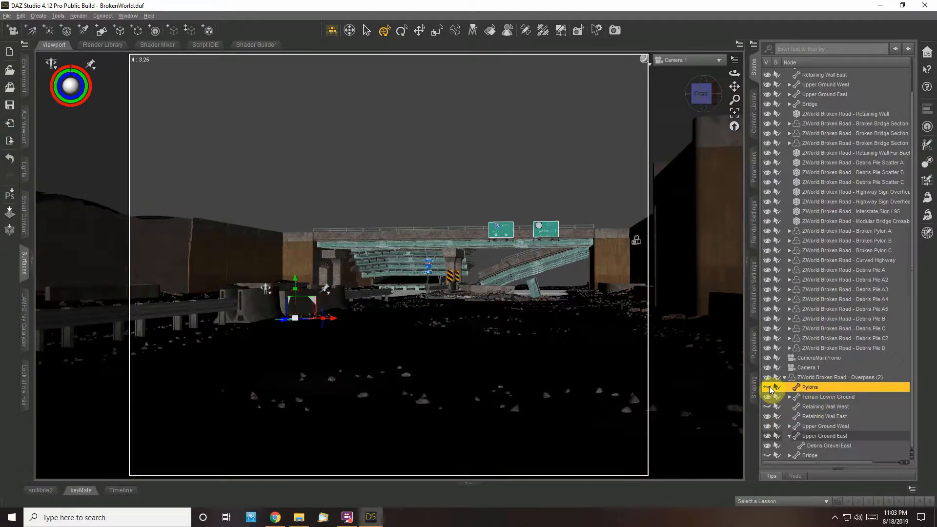
{"action": "left_click", "coordinate": [769, 406]}
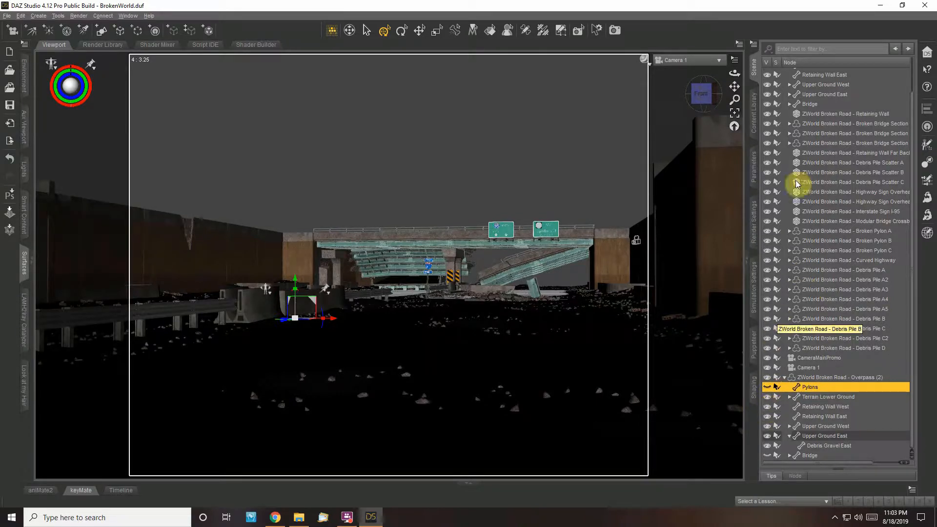
Set the render width to 2500 with proportions unconstrained, constrain them, enlarge the render to 4500 by 2340 pixels, and save the scene.
{"action": "left_click", "coordinate": [755, 222]}
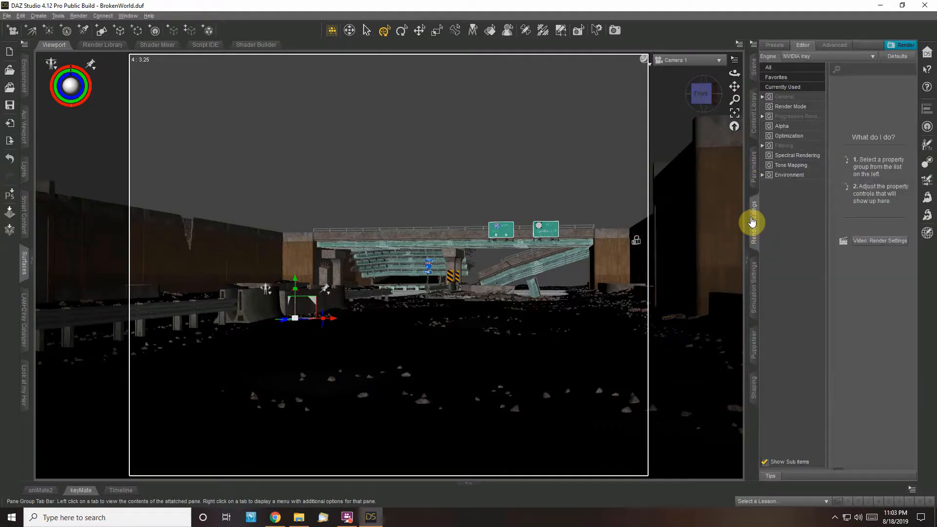
{"action": "left_click", "coordinate": [787, 97]}
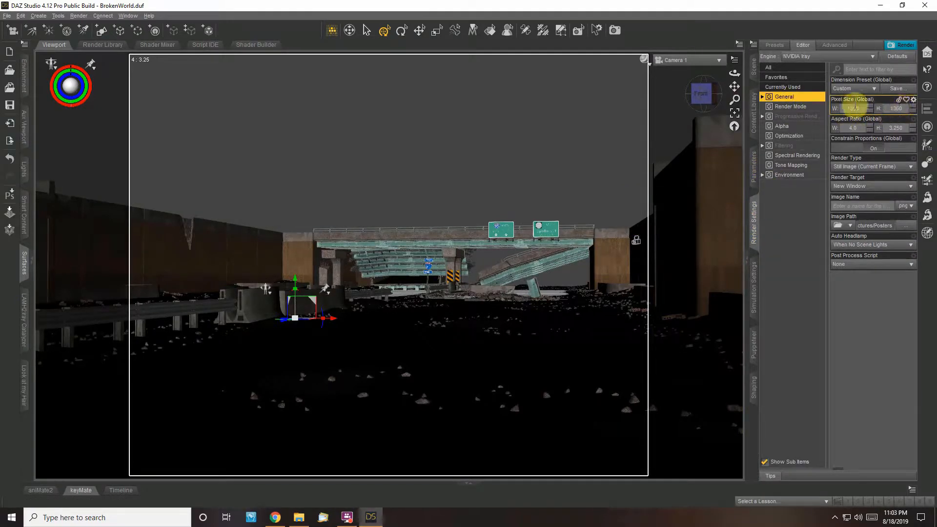
{"action": "left_click", "coordinate": [869, 148]}
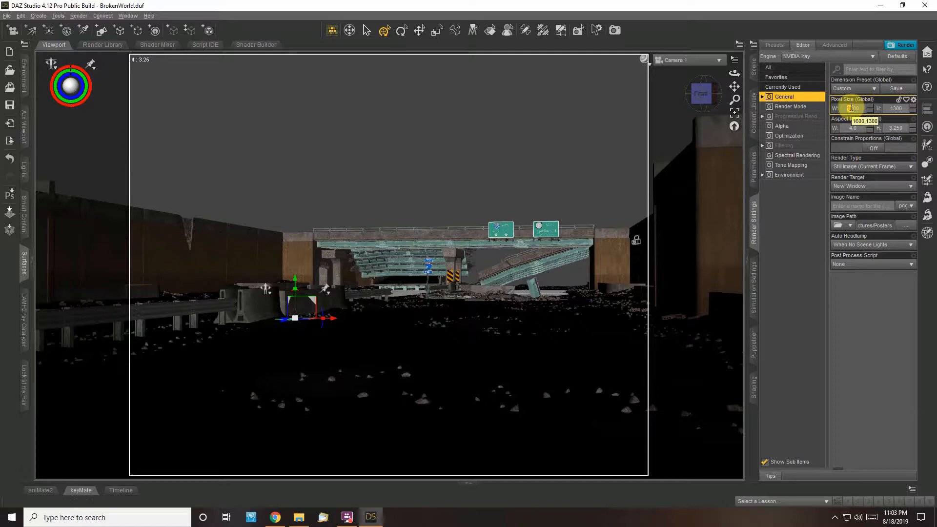
{"action": "type", "text": "2500"}
{"action": "key", "text": "Return"}
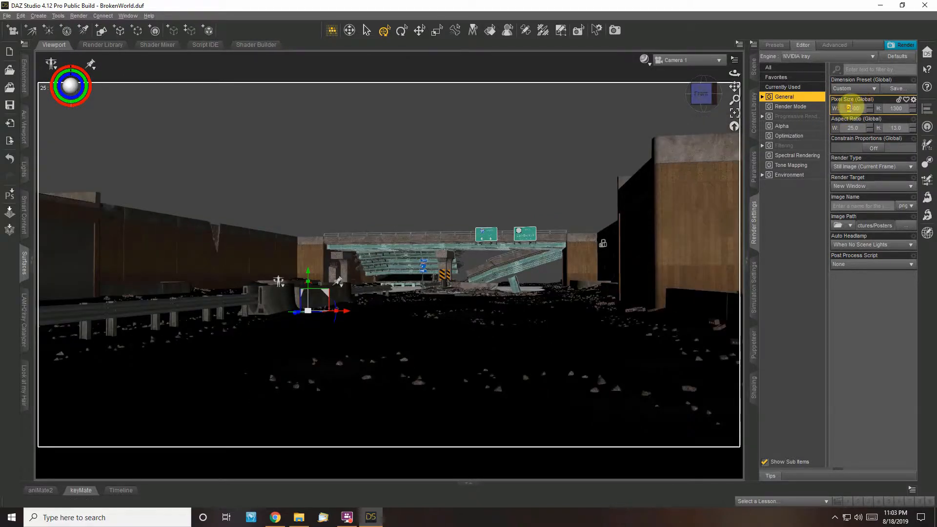
{"action": "left_click", "coordinate": [871, 149]}
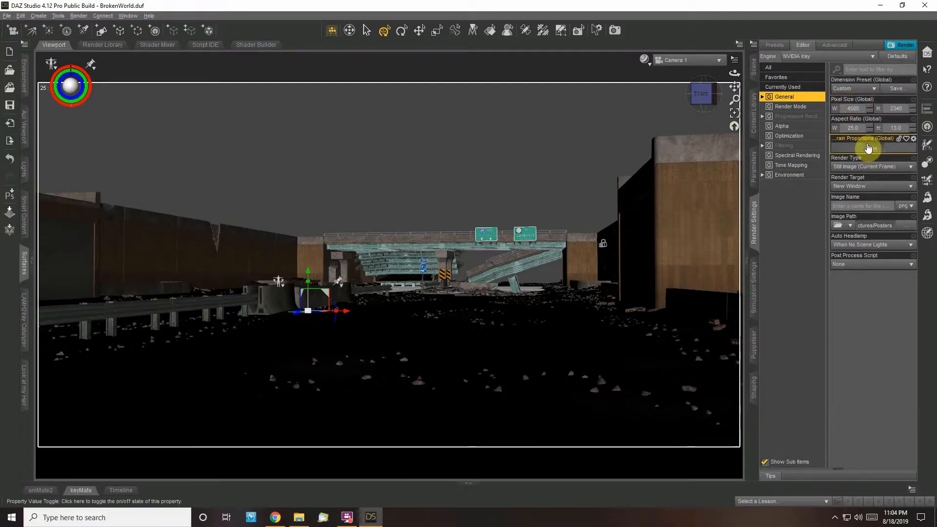
{"action": "left_click", "coordinate": [9, 105]}
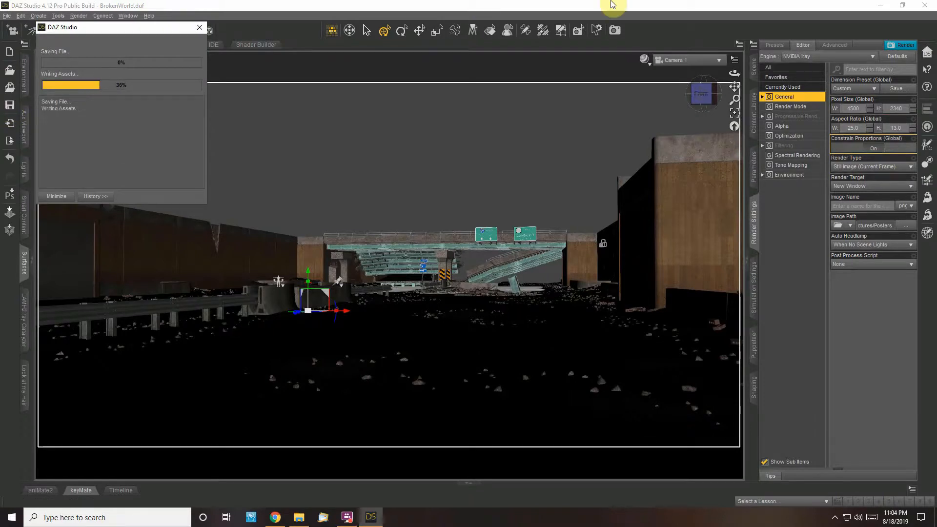
Switch to Perspective View and examine the extended road scene from several angles.
{"action": "left_click", "coordinate": [720, 61]}
{"action": "left_click", "coordinate": [721, 70]}
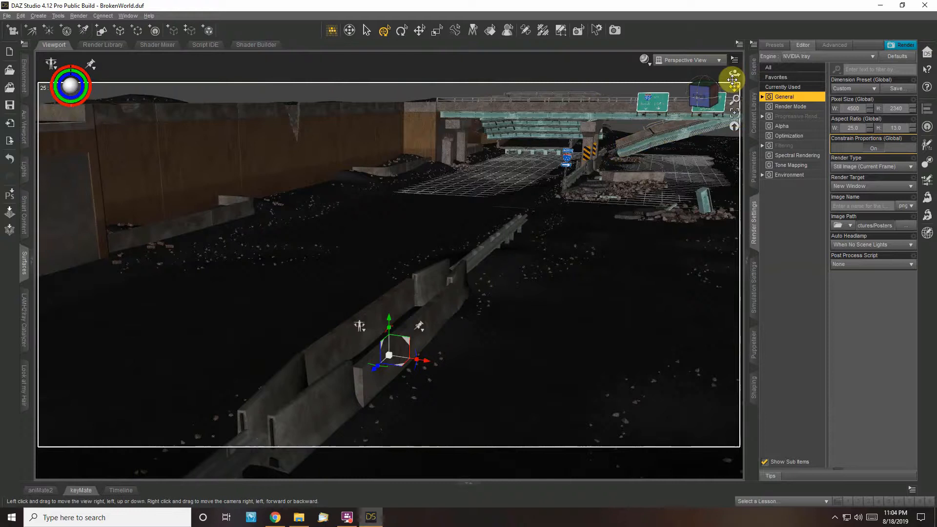
{"action": "left_click_drag", "start_coordinate": [734, 74], "coordinate": [541, 458]}
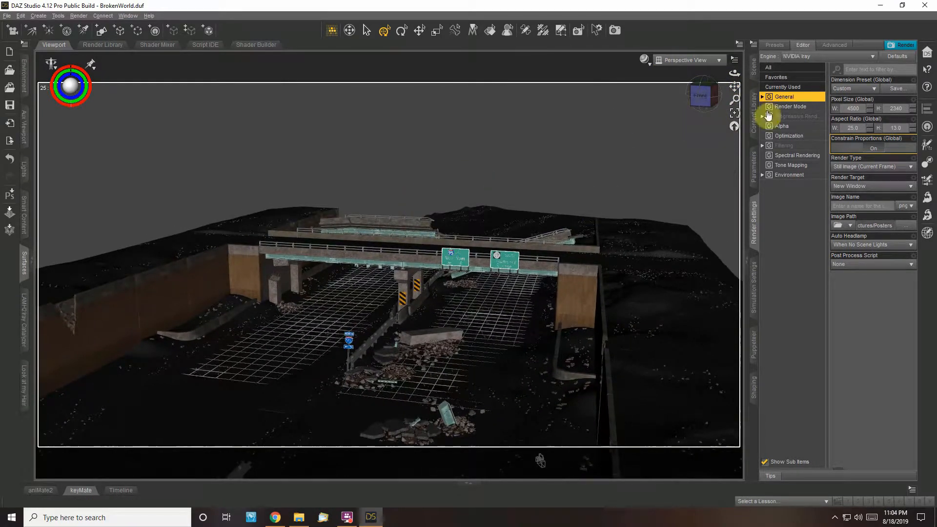
{"action": "left_click_drag", "start_coordinate": [733, 73], "coordinate": [670, 119]}
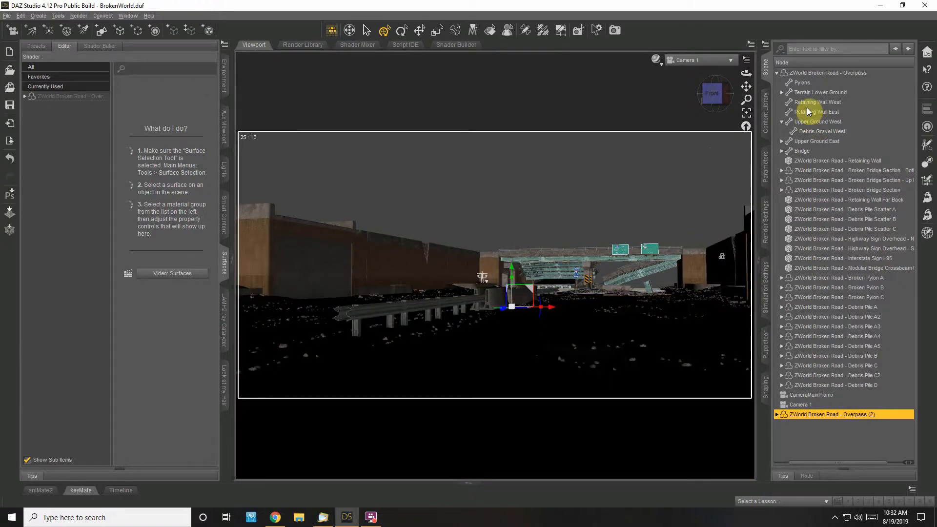
Examine the lane dividers, debris and guardrails inside the duplicated overpass's Terrain Lower Ground node.
{"action": "left_click", "coordinate": [766, 110]}
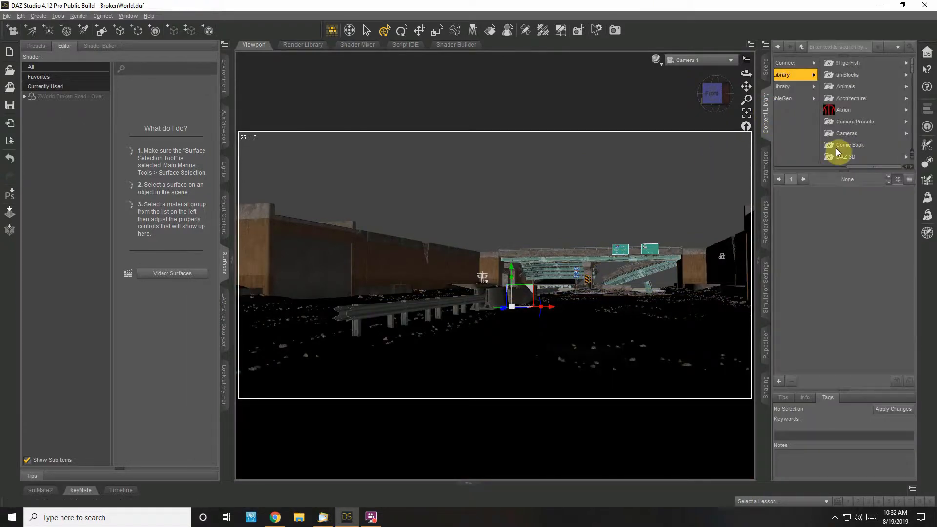
{"action": "left_click_drag", "start_coordinate": [861, 169], "coordinate": [798, 173]}
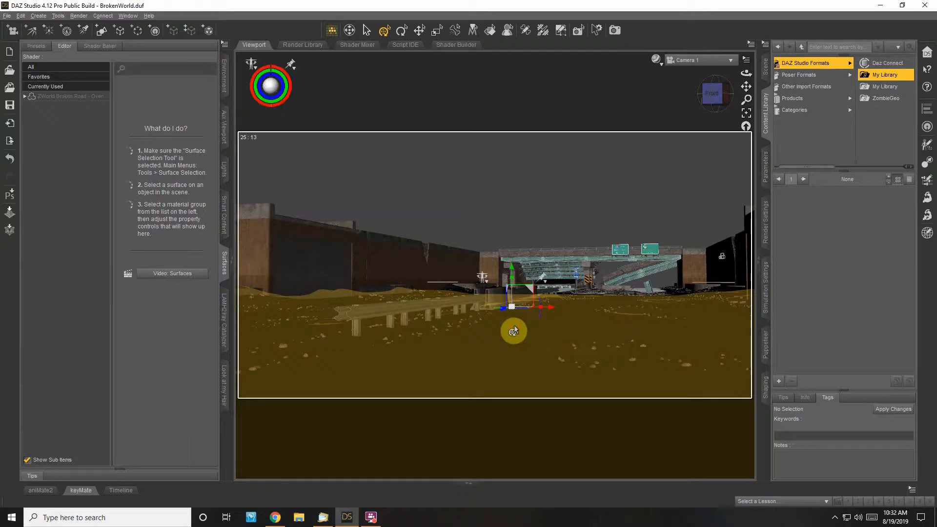
{"action": "left_click", "coordinate": [766, 67]}
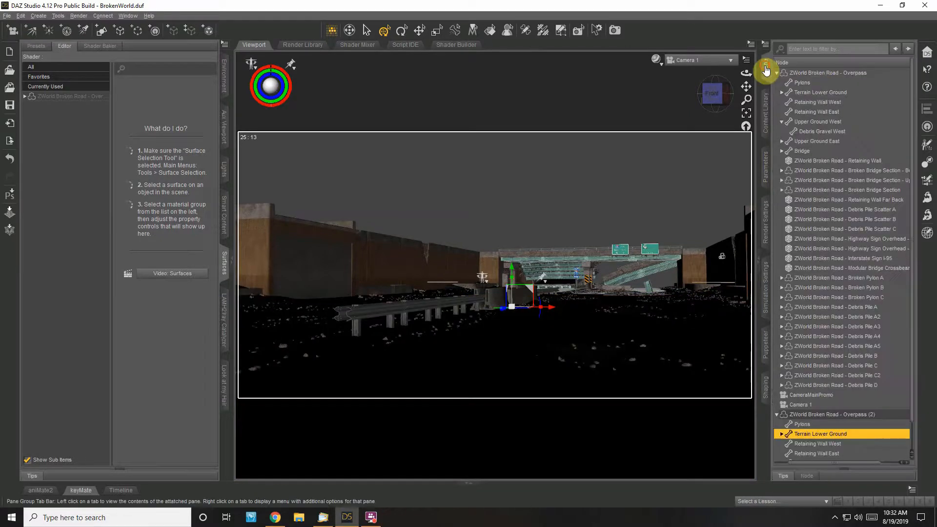
{"action": "scroll", "coordinate": [837, 393], "scroll_direction": "down", "scroll_amount": 1}
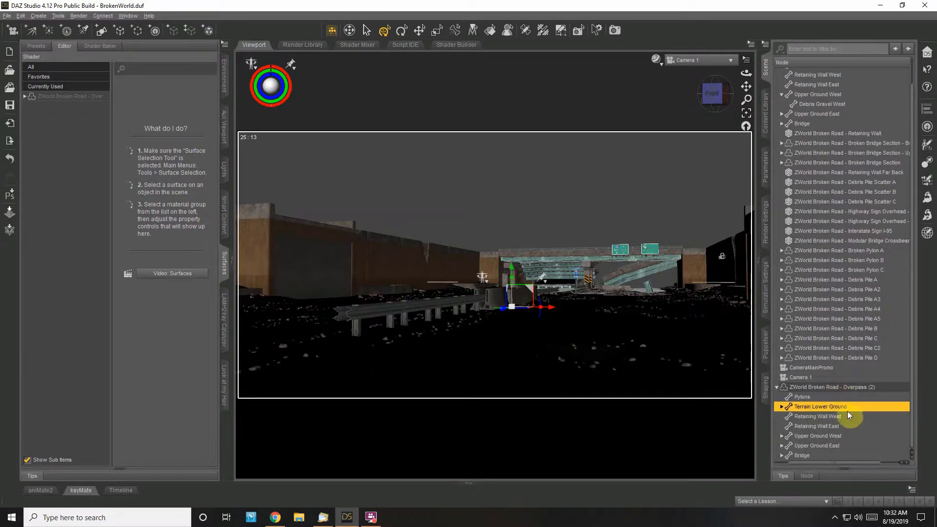
{"action": "left_click", "coordinate": [782, 407]}
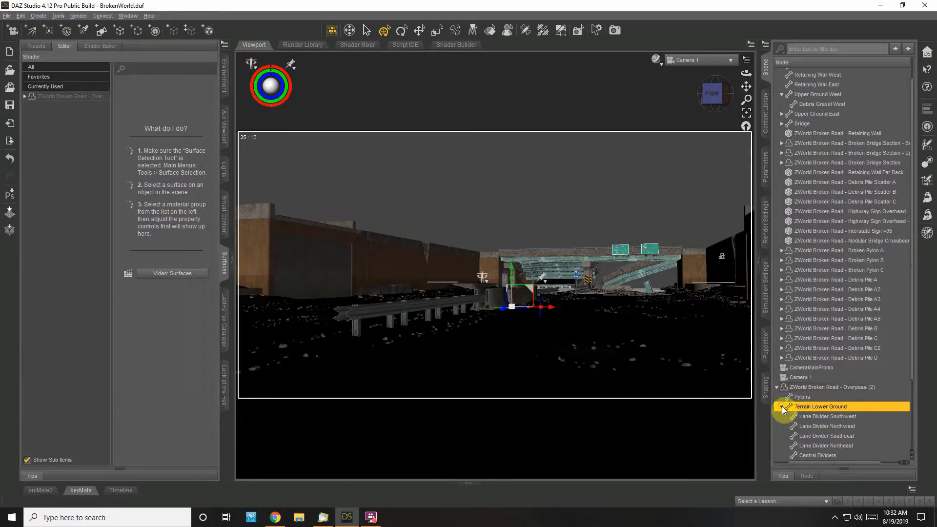
{"action": "scroll", "coordinate": [830, 384], "scroll_direction": "down", "scroll_amount": 3}
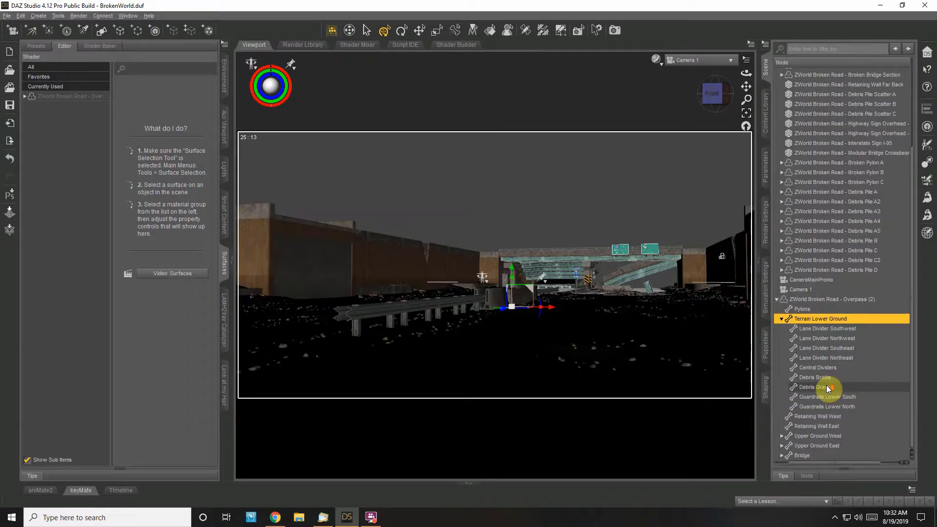
{"action": "left_click", "coordinate": [782, 320]}
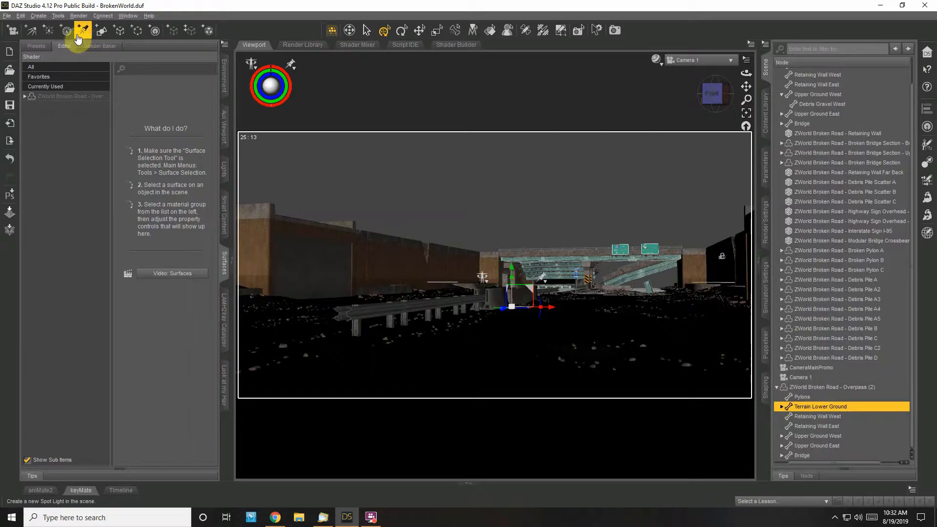
In Perspective View, toggle the whole ZWorld Broken Road - Overpass (2) off and on to identify the area it adds.
{"action": "left_click", "coordinate": [819, 389]}
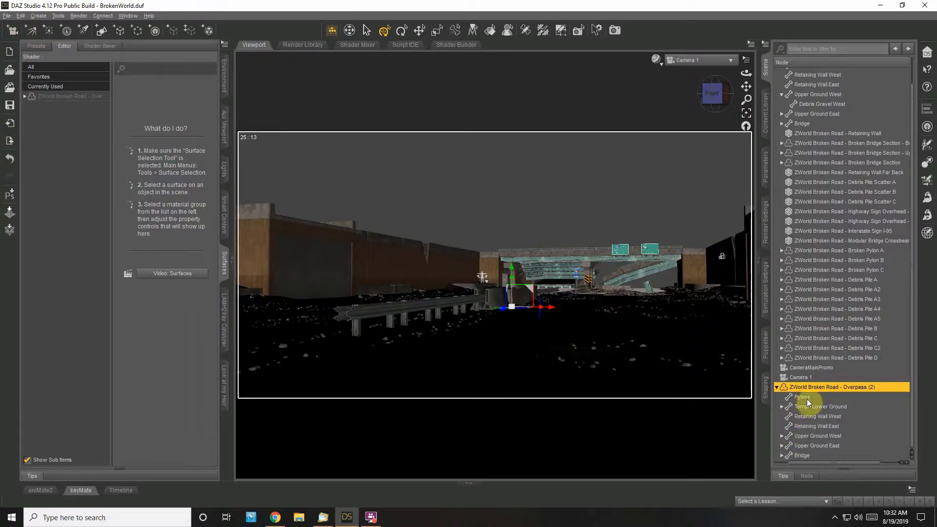
{"action": "left_click", "coordinate": [707, 63]}
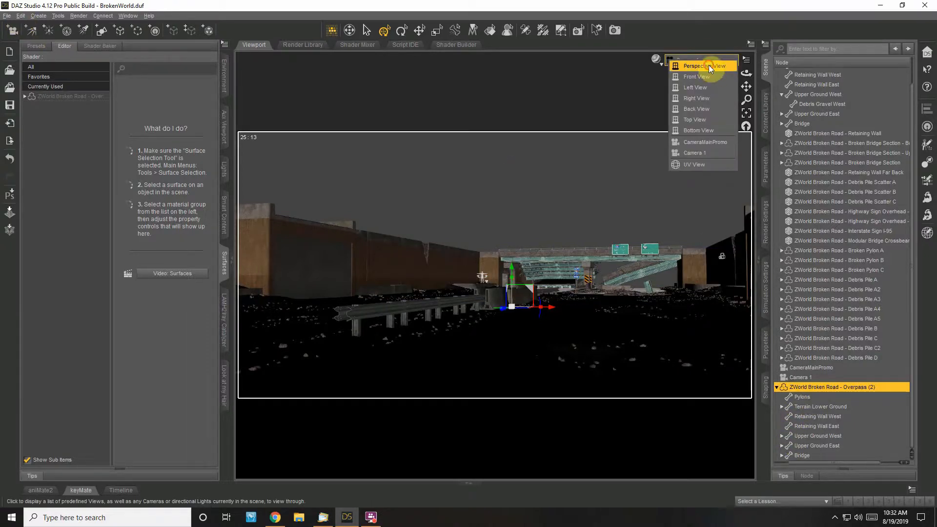
{"action": "left_click", "coordinate": [708, 65]}
{"action": "left_click_drag", "start_coordinate": [746, 73], "coordinate": [742, 74]}
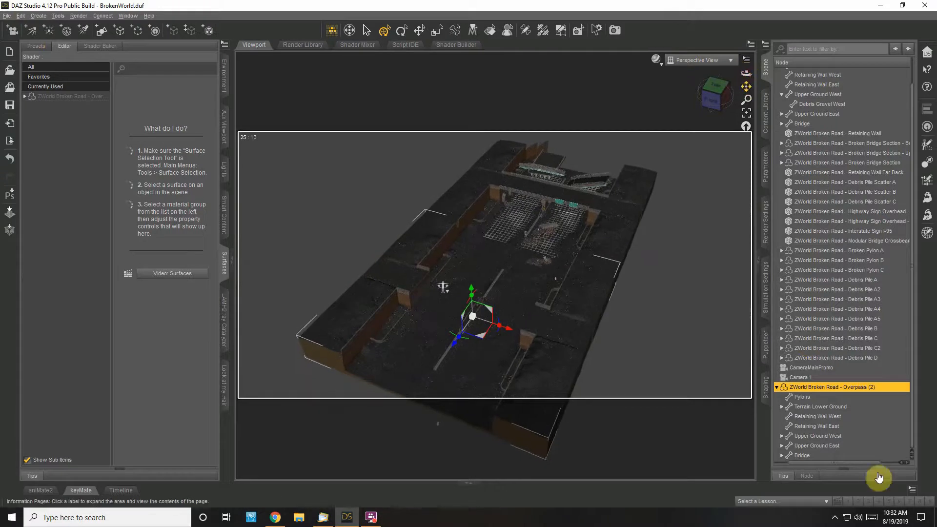
{"action": "left_click", "coordinate": [810, 459]}
{"action": "left_click_drag", "start_coordinate": [808, 462], "coordinate": [791, 464]}
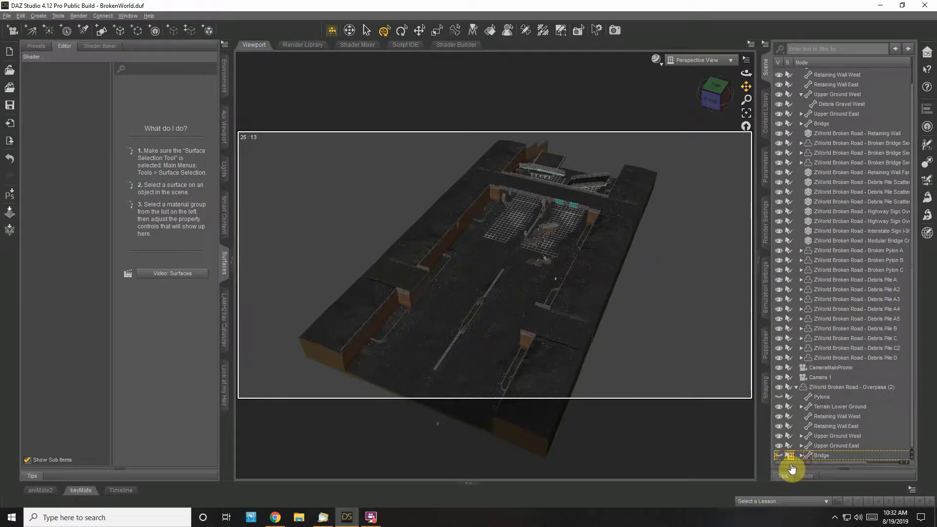
{"action": "left_click", "coordinate": [779, 388]}
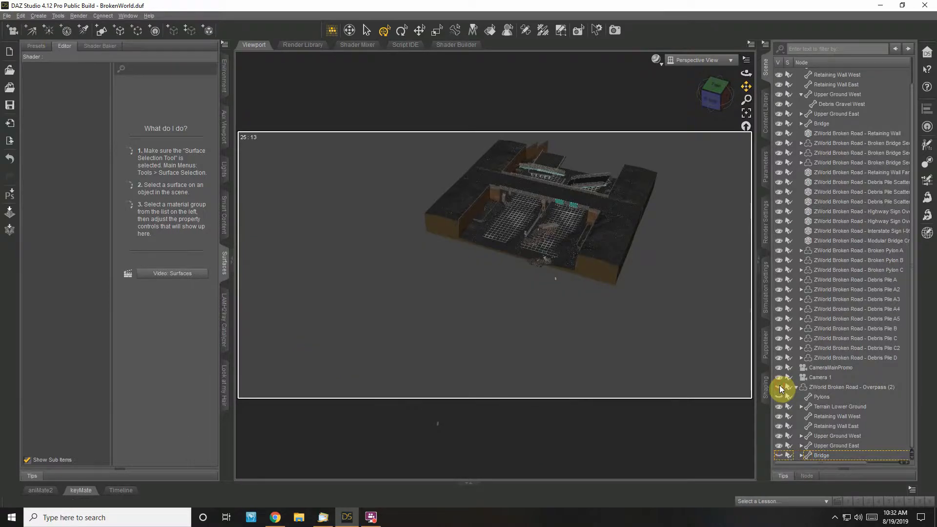
{"action": "left_click", "coordinate": [779, 387]}
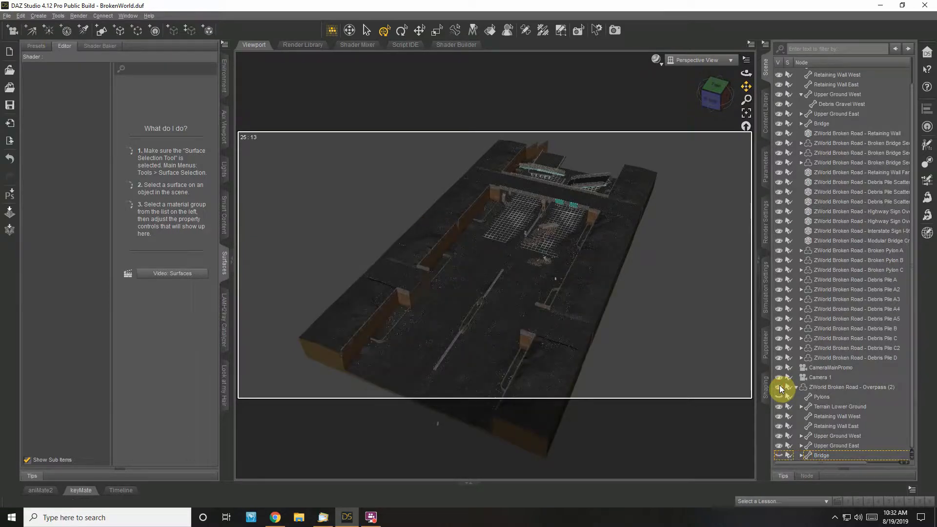
Try to delete the Bridge part of ZWorld Broken Road - Overpass (2), and undo the deletion.
{"action": "left_click", "coordinate": [825, 396]}
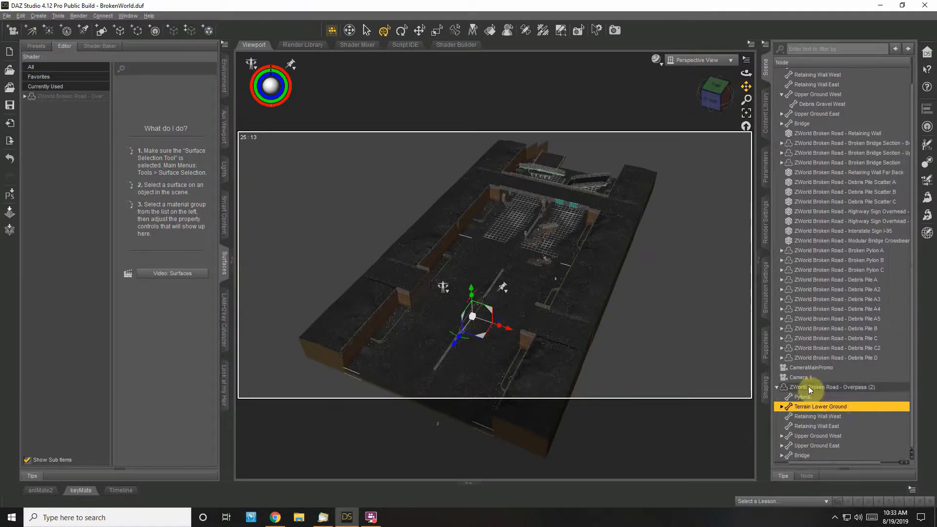
{"action": "left_click", "coordinate": [814, 417]}
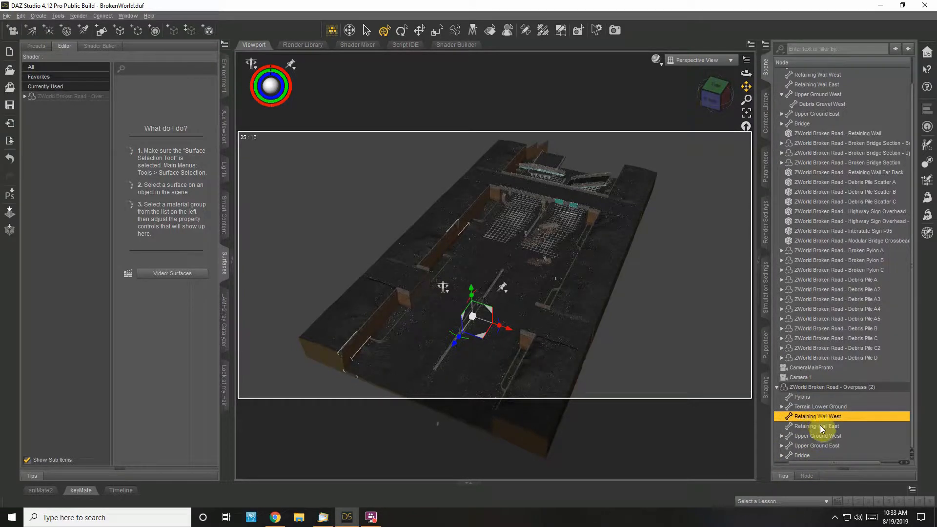
{"action": "key", "text": "Down"}
{"action": "key", "text": "Down"}
{"action": "key", "text": "Down"}
{"action": "key", "text": "Down"}
{"action": "key", "text": "Delete"}
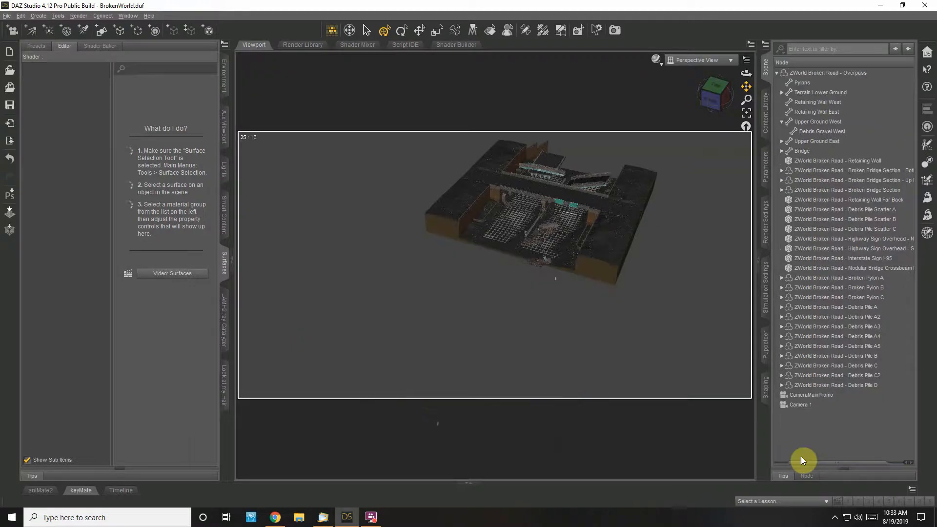
{"action": "key", "text": "ctrl+z"}
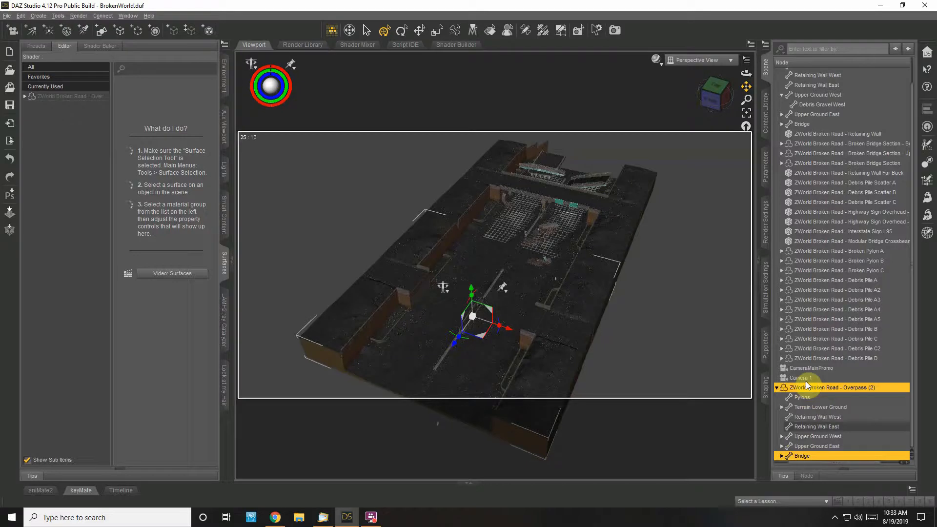
Load another ZWorld Broken Road - Overpass prop into the scene from the Broken Road II content library folder.
{"action": "left_click", "coordinate": [766, 112]}
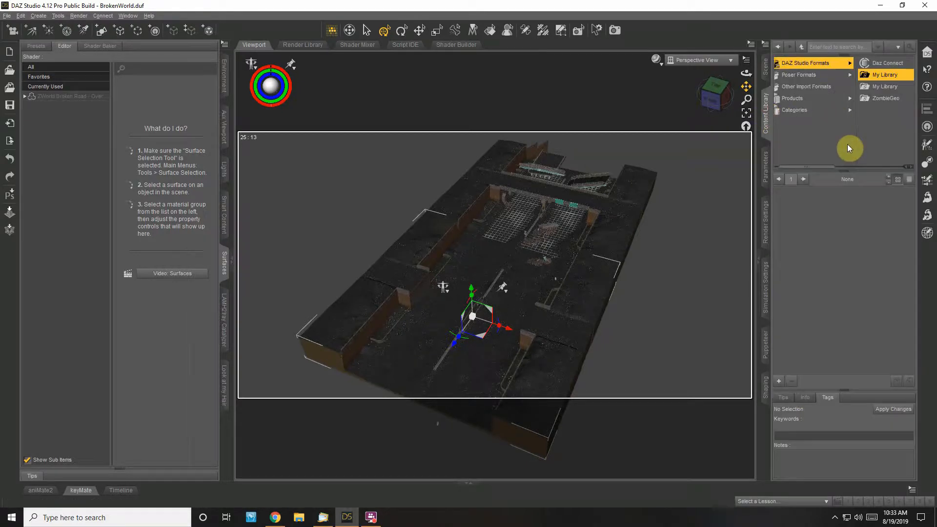
{"action": "left_click_drag", "start_coordinate": [818, 168], "coordinate": [884, 169]}
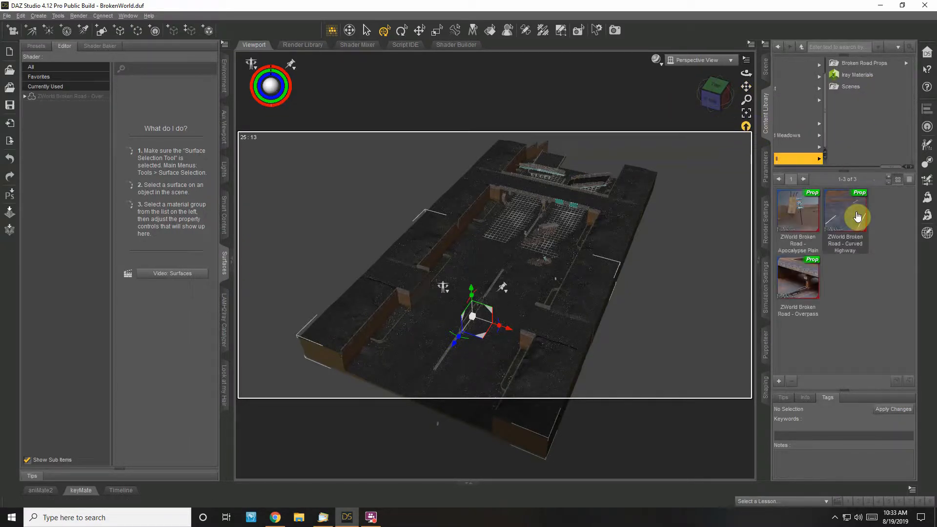
{"action": "mouse_move", "coordinate": [858, 217]}
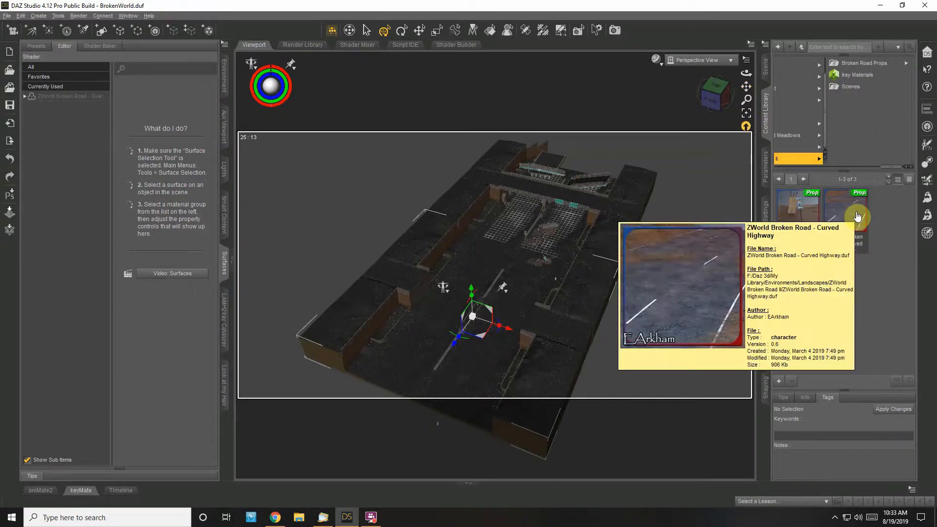
{"action": "mouse_move", "coordinate": [807, 215]}
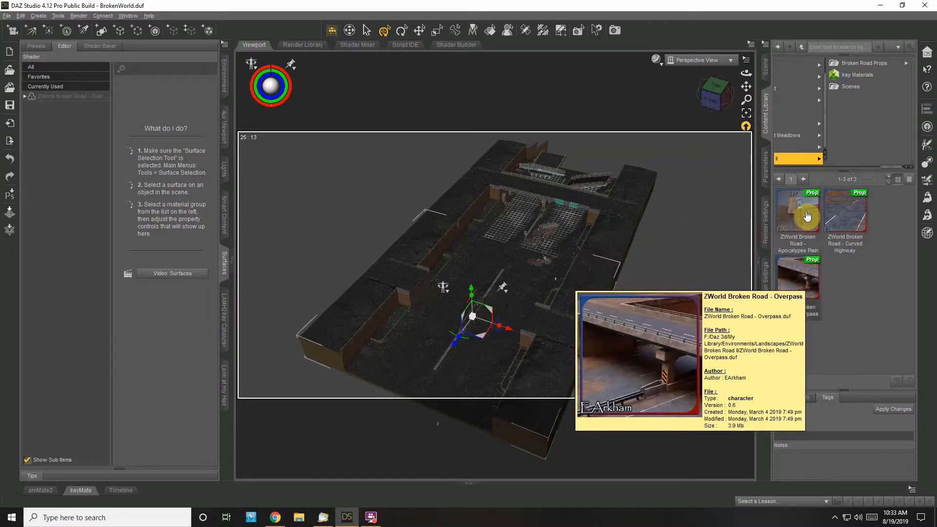
{"action": "left_click", "coordinate": [807, 285]}
{"action": "double_click", "coordinate": [807, 286]}
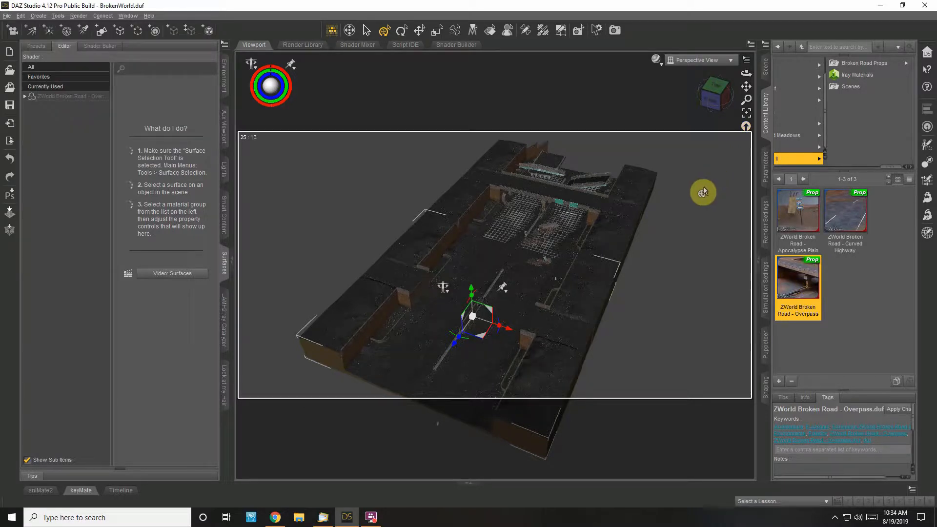
Move ZWorld Broken Road - Overpass (3) back along the road so it extends the terrain beyond the original overpass.
{"action": "left_click", "coordinate": [766, 73]}
{"action": "scroll", "coordinate": [797, 240], "scroll_direction": "down", "scroll_amount": 1}
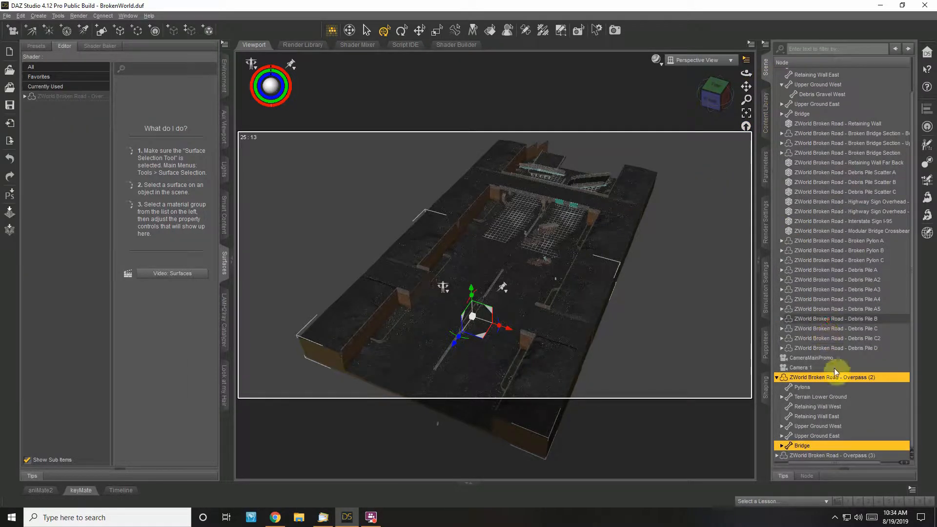
{"action": "left_click", "coordinate": [832, 457]}
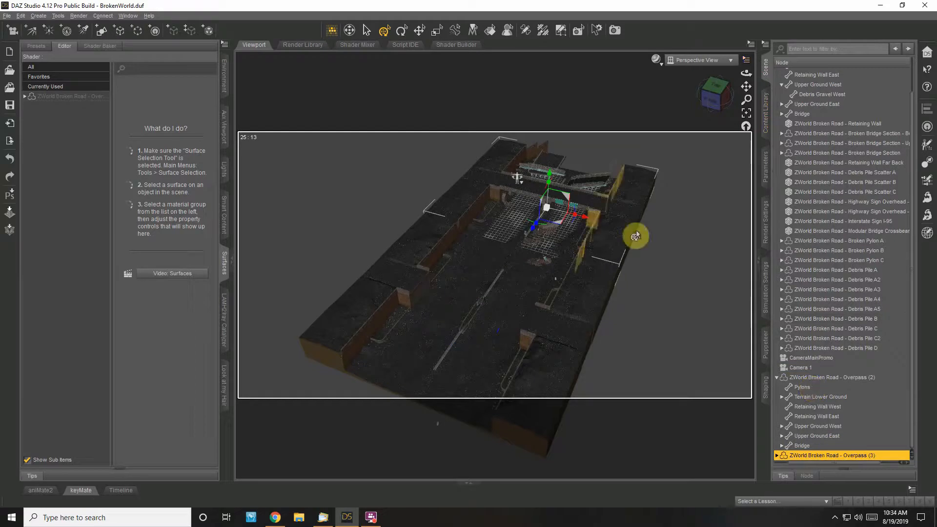
{"action": "left_click_drag", "start_coordinate": [532, 235], "coordinate": [585, 161]}
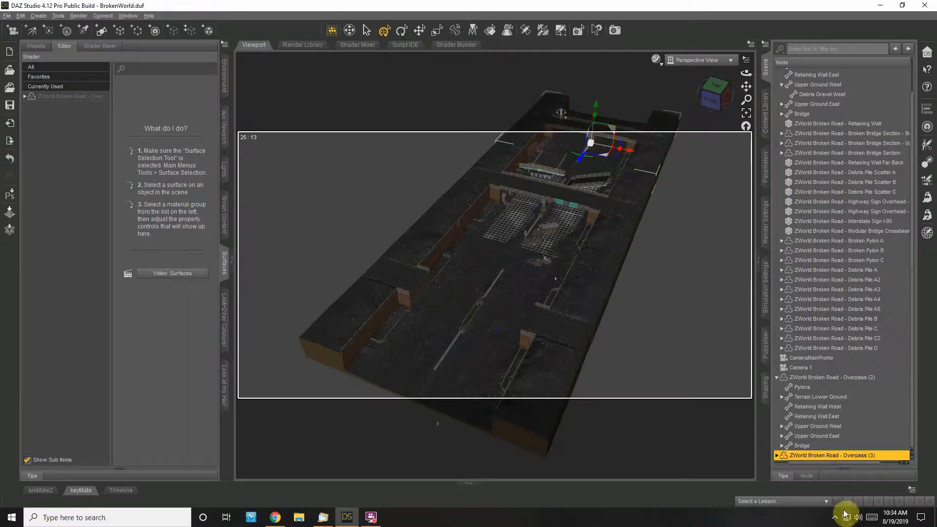
Hide the Bridge, its Metalwork and the Pylons of ZWorld Broken Road - Overpass (3).
{"action": "left_click", "coordinate": [776, 378]}
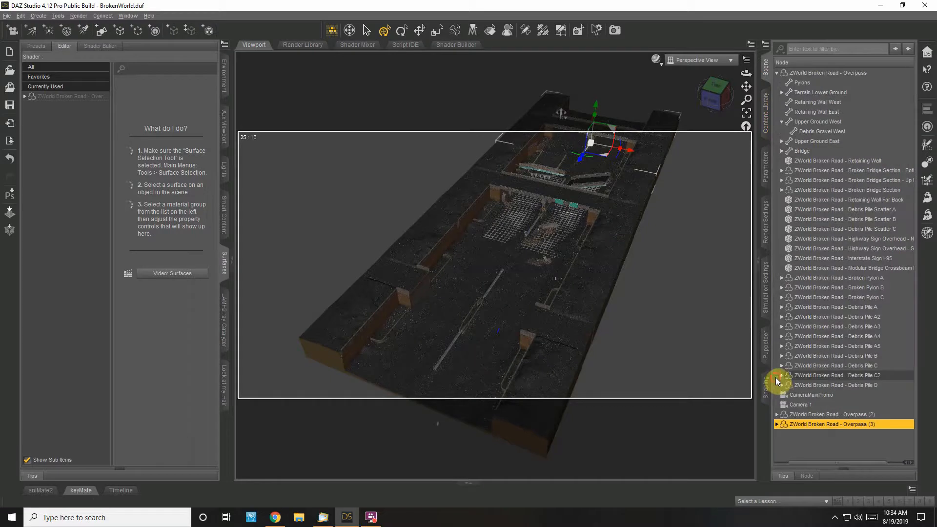
{"action": "left_click", "coordinate": [775, 425]}
{"action": "scroll", "coordinate": [800, 429], "scroll_direction": "down", "scroll_amount": 1}
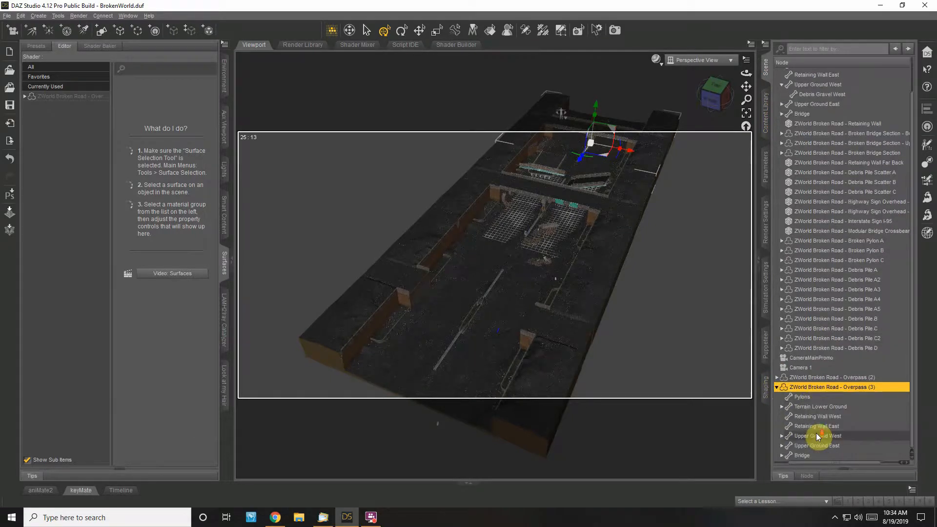
{"action": "left_click_drag", "start_coordinate": [825, 461], "coordinate": [803, 465]}
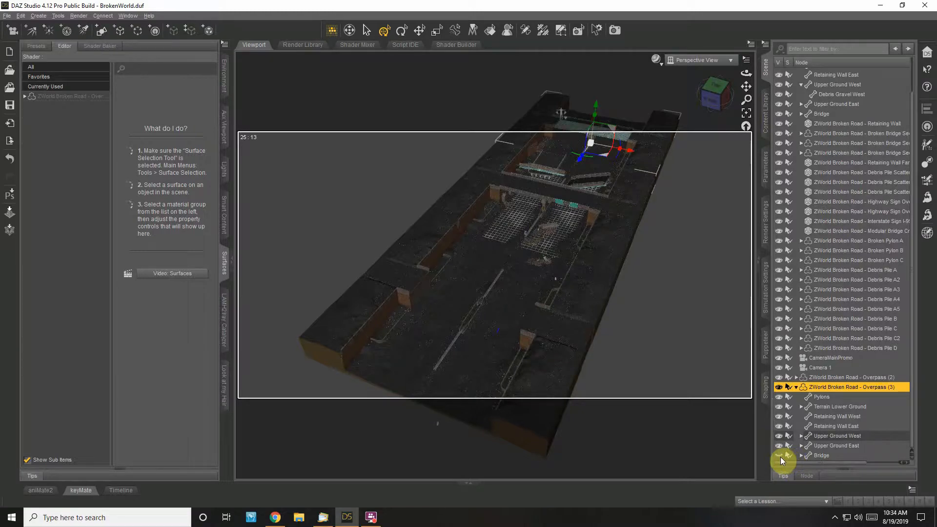
{"action": "left_click", "coordinate": [780, 398]}
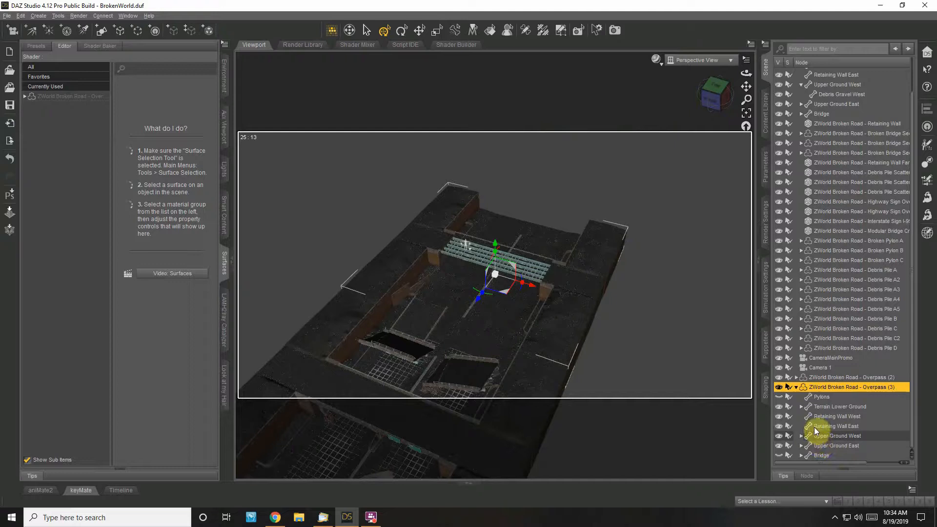
{"action": "left_click", "coordinate": [801, 455]}
Check Overpass (3) through Camera 1, and re-aim the camera straight down the road toward the broken bridge.
{"action": "left_click", "coordinate": [709, 60]}
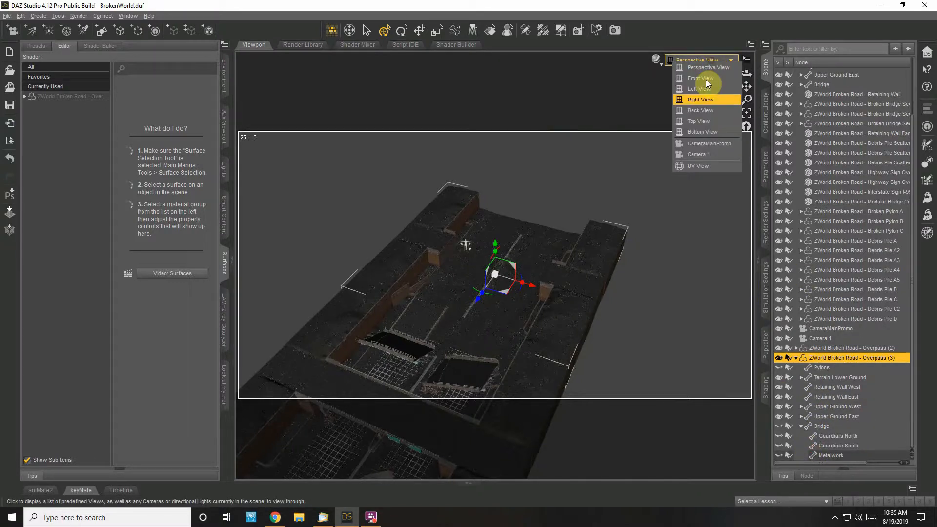
{"action": "left_click", "coordinate": [712, 154]}
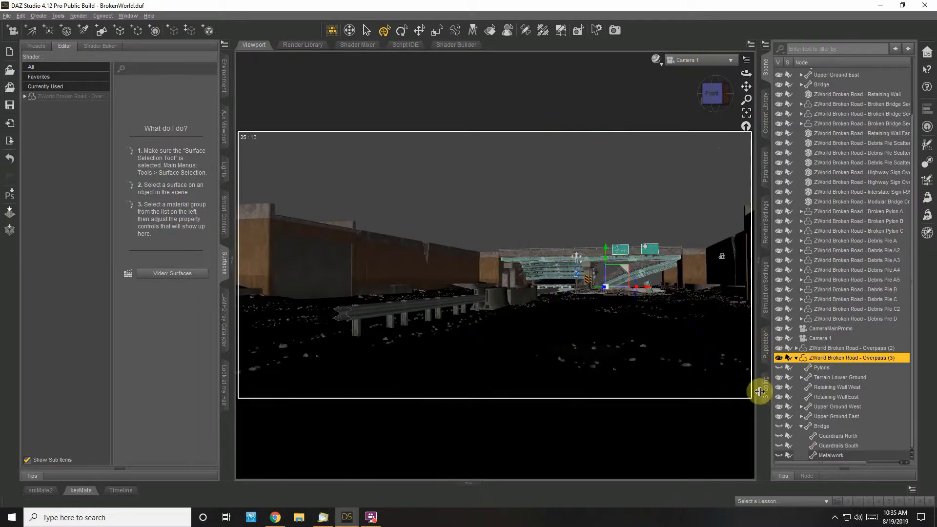
{"action": "left_click", "coordinate": [779, 367]}
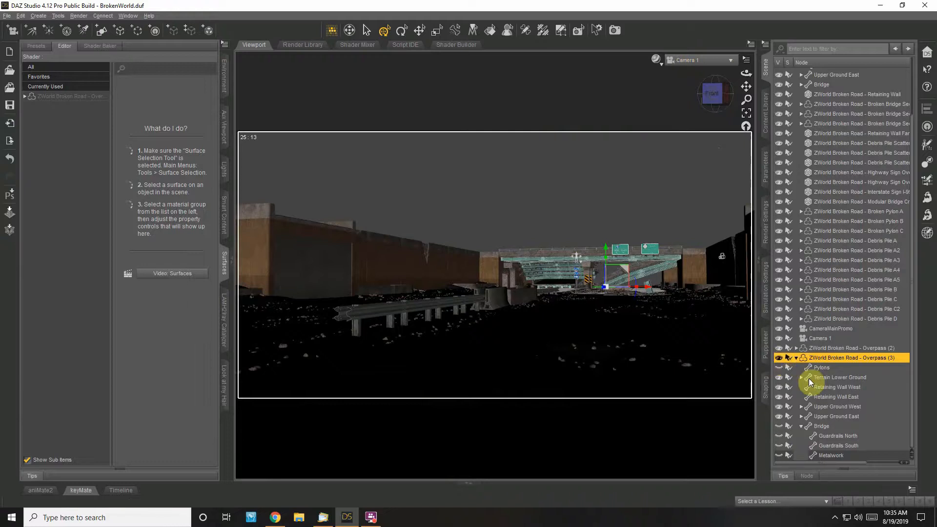
{"action": "left_click", "coordinate": [779, 358]}
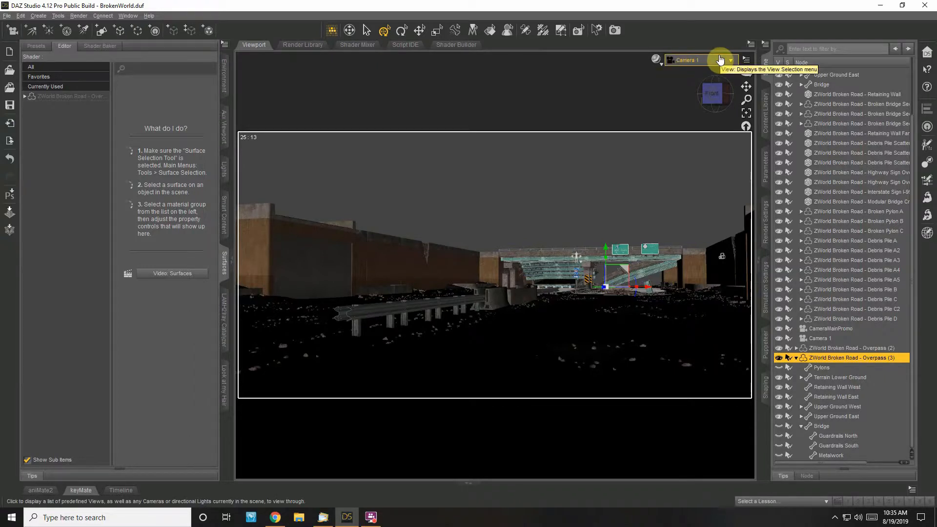
{"action": "mouse_move", "coordinate": [745, 71]}
{"action": "left_mouse_down"}
{"action": "mouse_move", "coordinate": [745, 63]}
{"action": "mouse_move", "coordinate": [749, 87]}
{"action": "mouse_move", "coordinate": [760, 92]}
{"action": "mouse_move", "coordinate": [742, 78]}
{"action": "mouse_move", "coordinate": [746, 87]}
{"action": "left_mouse_up"}
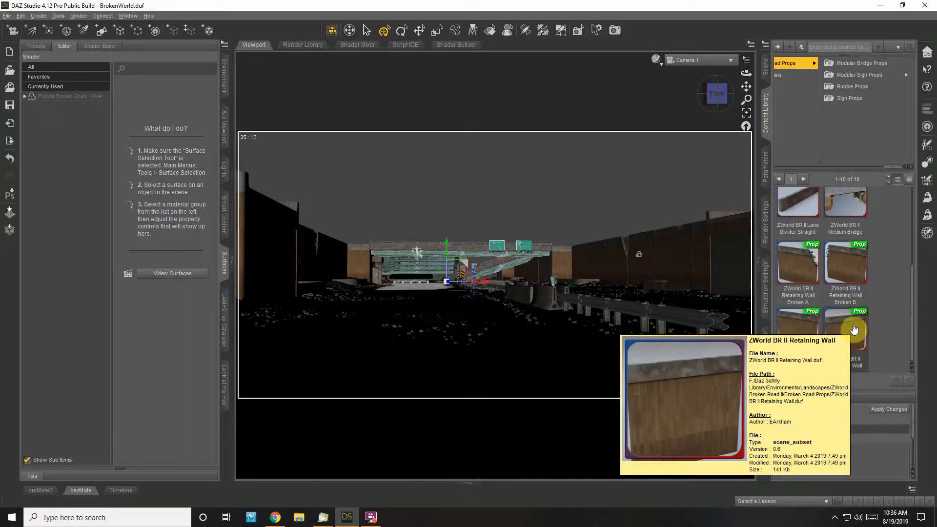
Add the ZWorld BR II Retaining Wall prop to the scene, and frame it in Perspective View.
{"action": "double_click", "coordinate": [853, 330]}
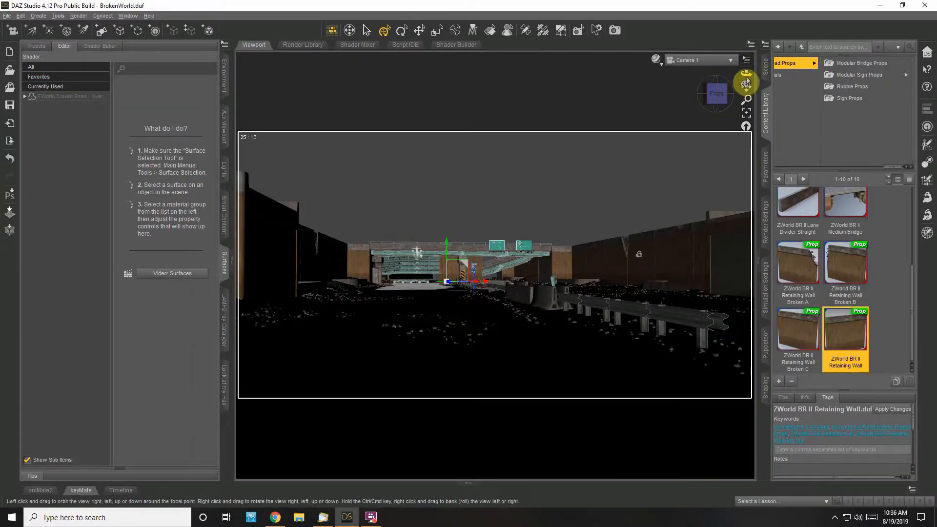
{"action": "left_click", "coordinate": [731, 61]}
{"action": "left_click", "coordinate": [727, 74]}
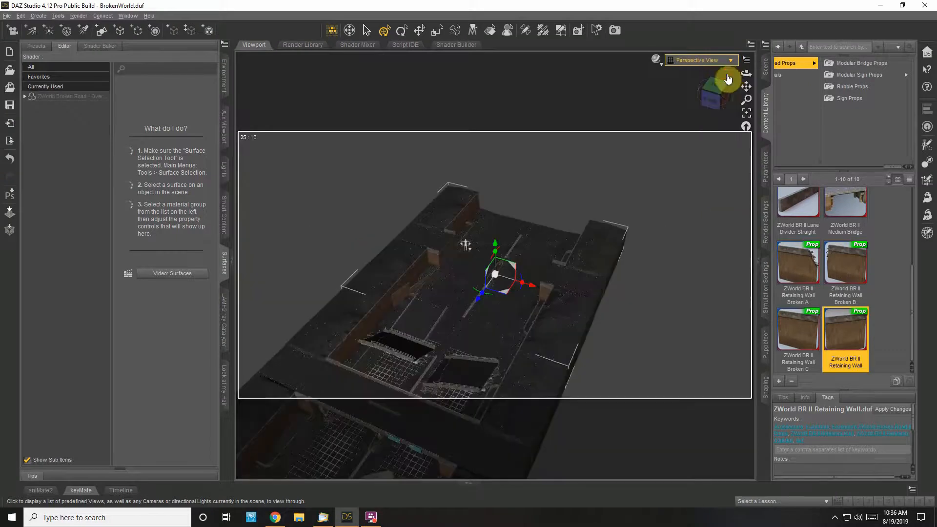
{"action": "left_click", "coordinate": [766, 66]}
{"action": "left_click", "coordinate": [777, 349]}
{"action": "left_click", "coordinate": [777, 348]}
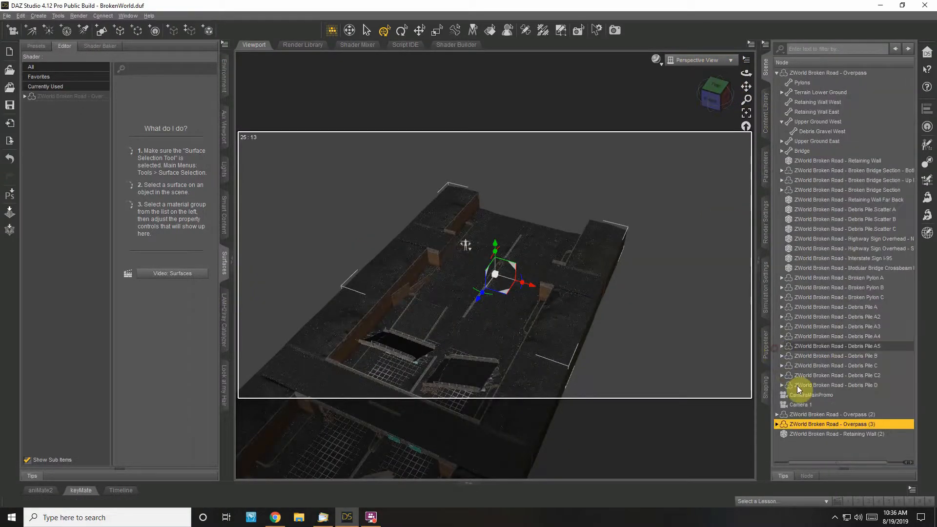
{"action": "left_click", "coordinate": [808, 434]}
{"action": "left_click", "coordinate": [748, 112]}
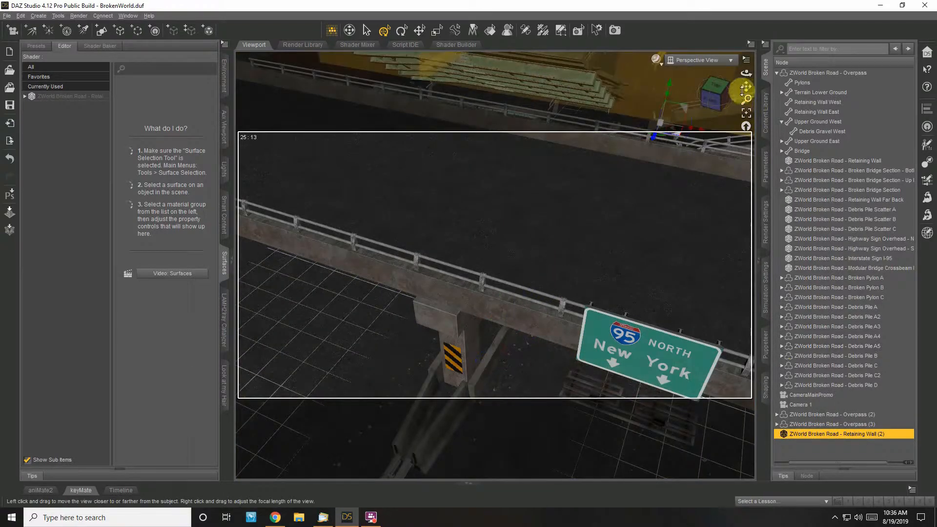
Examine the east and west retaining walls of Overpass (3) to see where an additional wall section can go.
{"action": "left_click_drag", "start_coordinate": [746, 86], "coordinate": [608, 291]}
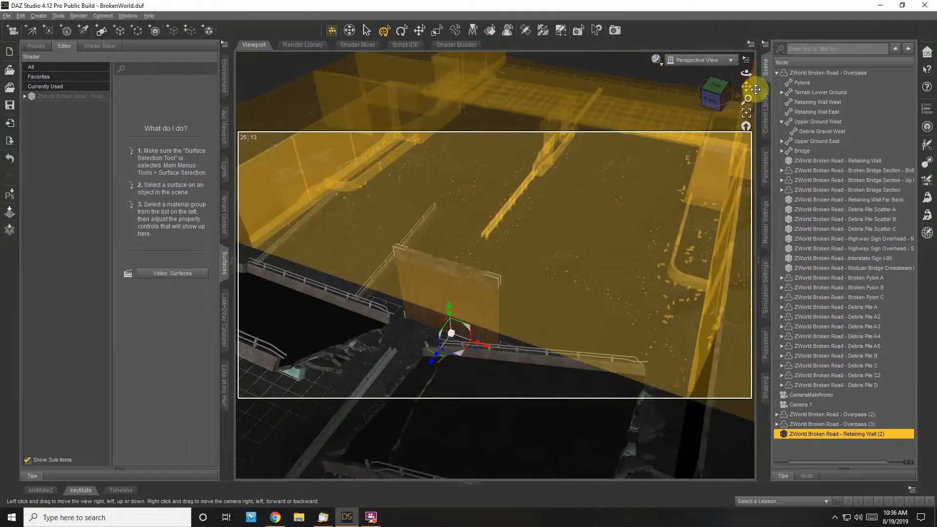
{"action": "left_click_drag", "start_coordinate": [746, 73], "coordinate": [745, 73]}
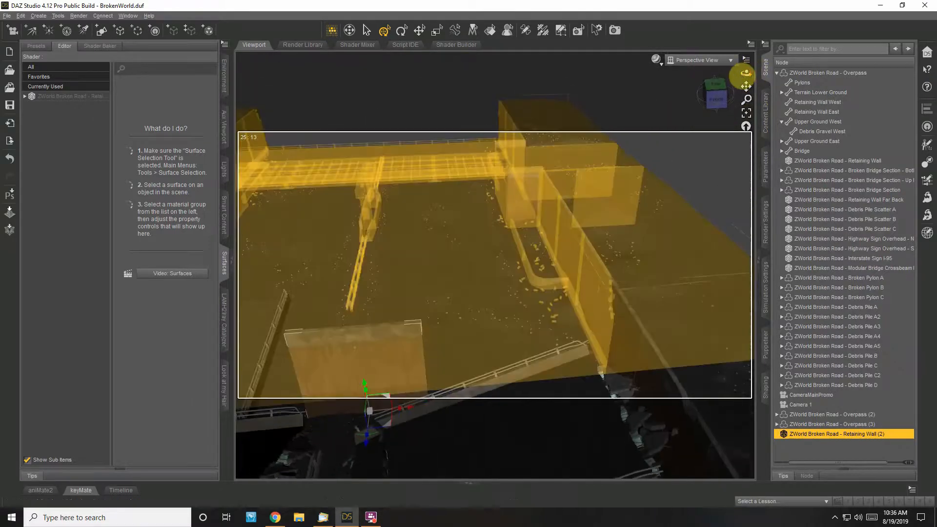
{"action": "left_click", "coordinate": [528, 182]}
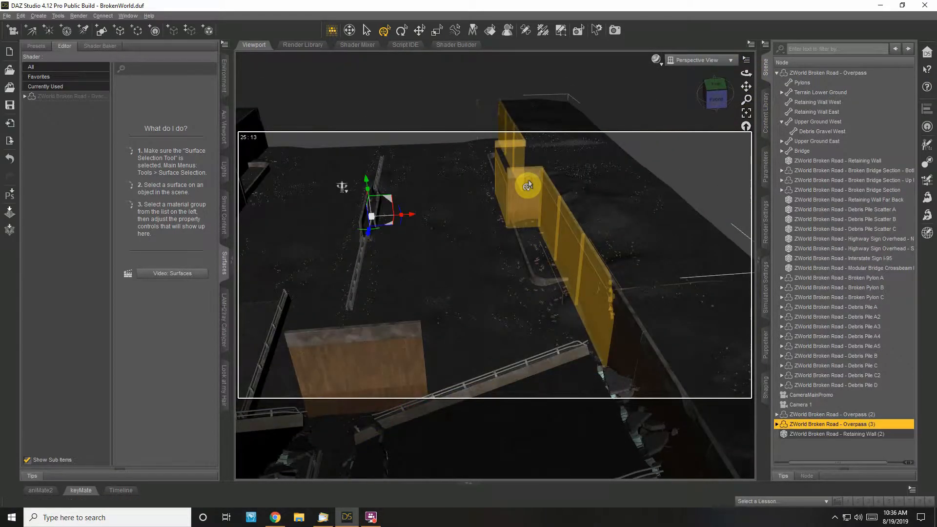
{"action": "left_click", "coordinate": [528, 185]}
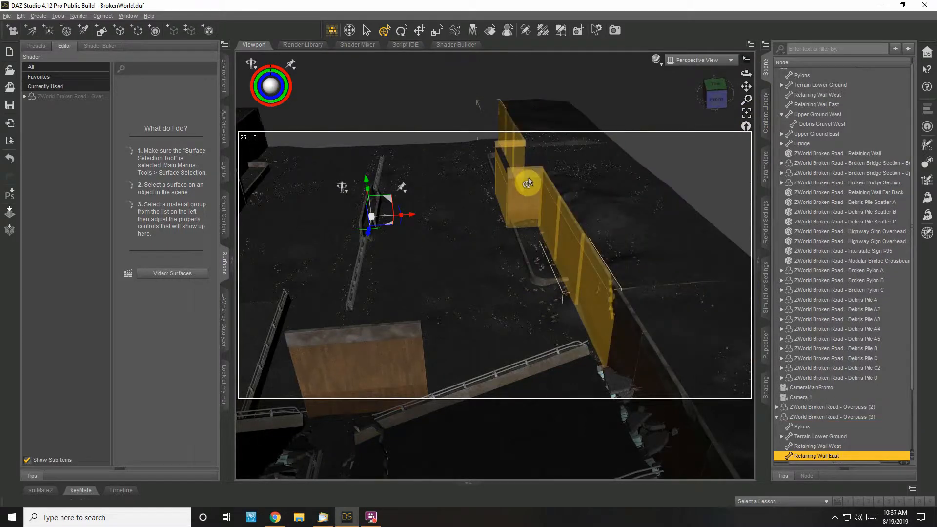
{"action": "mouse_move", "coordinate": [746, 74]}
{"action": "left_mouse_down"}
{"action": "mouse_move", "coordinate": [726, 77]}
{"action": "mouse_move", "coordinate": [746, 73]}
{"action": "left_mouse_up"}
{"action": "left_click", "coordinate": [333, 198]}
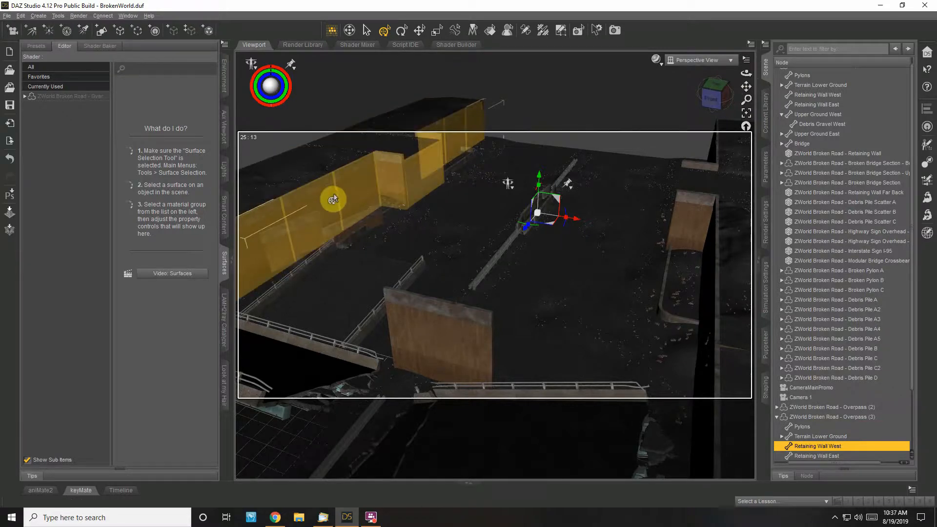
{"action": "scroll", "coordinate": [902, 397], "scroll_direction": "down", "scroll_amount": 2}
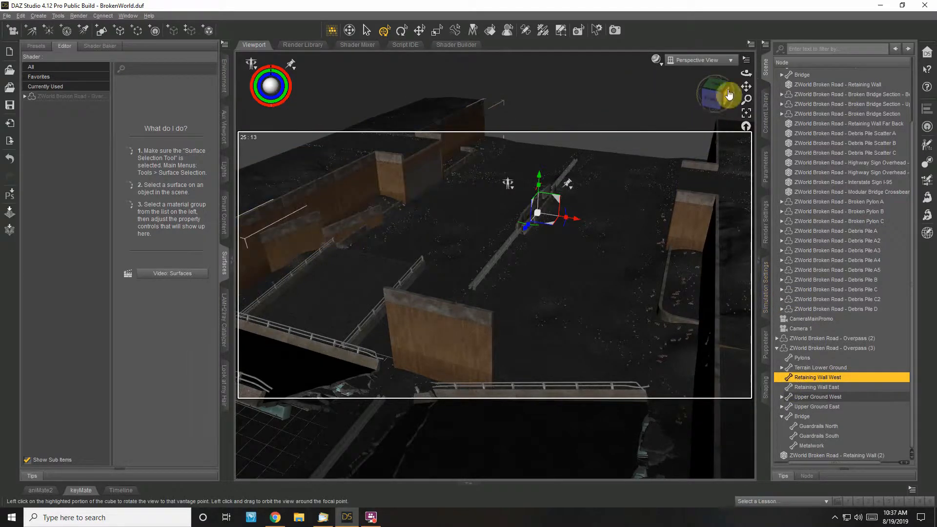
{"action": "left_click_drag", "start_coordinate": [745, 72], "coordinate": [743, 73]}
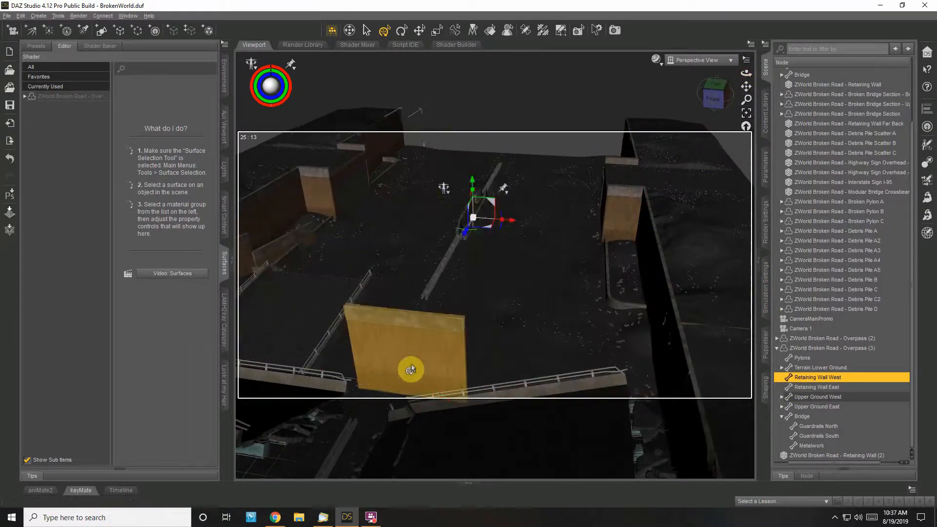
Move and turn the added Retaining Wall (2) so it extends the far end of the right-hand roadside wall, checking the alignment from above.
{"action": "left_click", "coordinate": [418, 361]}
{"action": "left_click_drag", "start_coordinate": [424, 414], "coordinate": [604, 149]}
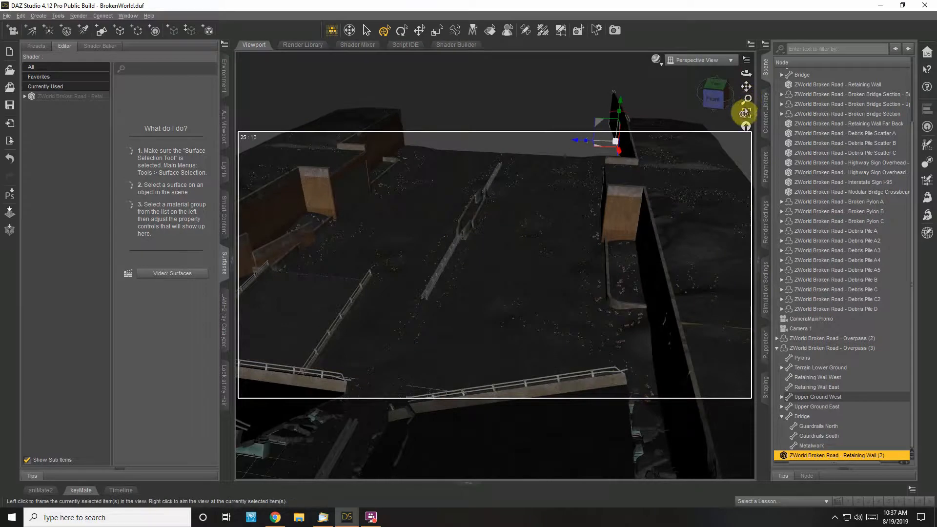
{"action": "left_click", "coordinate": [746, 113]}
{"action": "mouse_move", "coordinate": [747, 75]}
{"action": "left_mouse_down"}
{"action": "mouse_move", "coordinate": [790, 79]}
{"action": "mouse_move", "coordinate": [747, 77]}
{"action": "left_mouse_up"}
{"action": "left_click", "coordinate": [721, 84]}
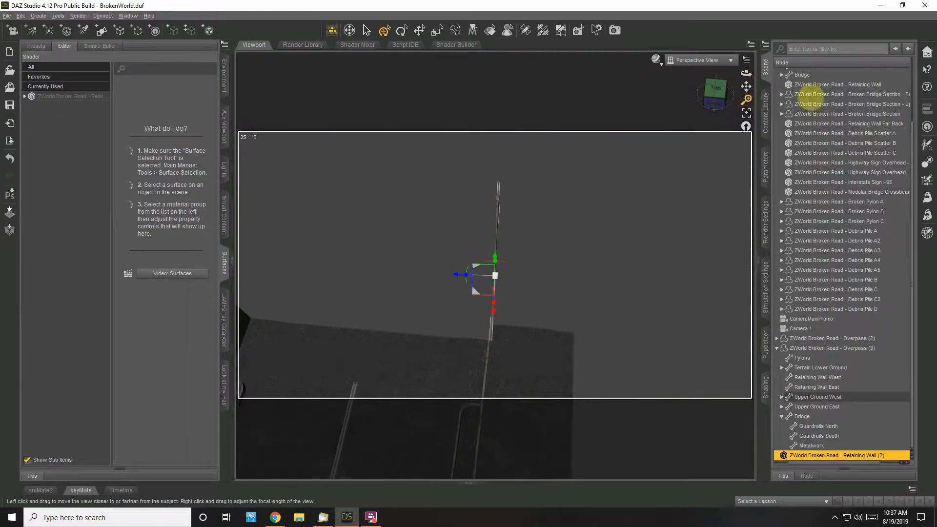
{"action": "left_click", "coordinate": [714, 100]}
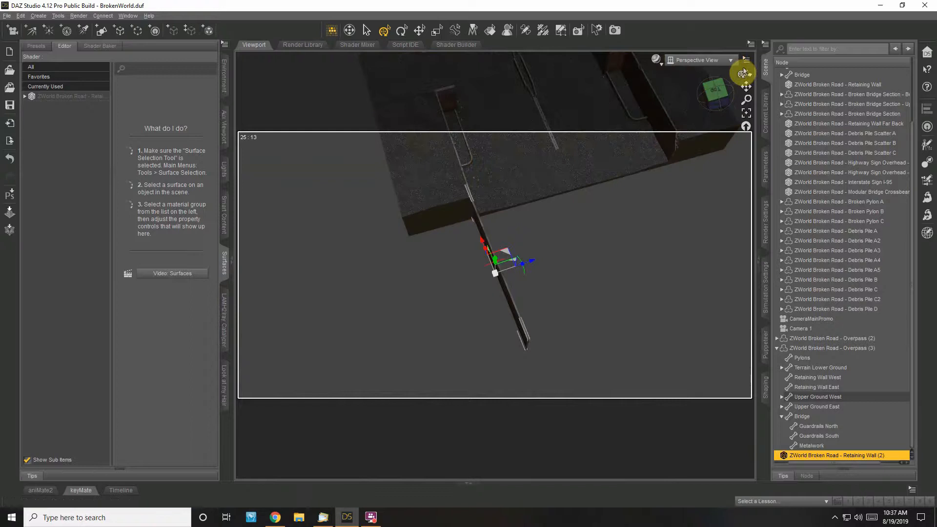
{"action": "left_click_drag", "start_coordinate": [743, 74], "coordinate": [747, 72]}
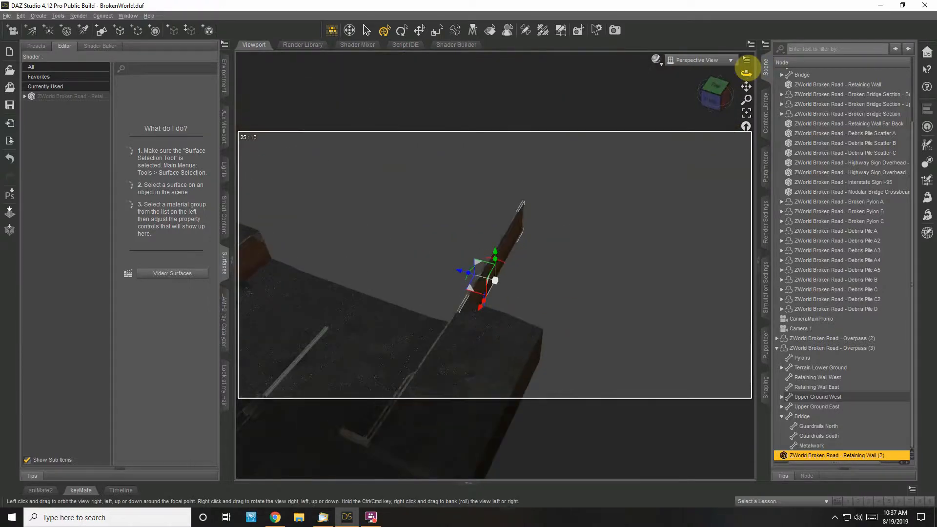
Create four node instances of ZWorld Broken Road - Retaining Wall (2).
{"action": "left_click", "coordinate": [22, 16]}
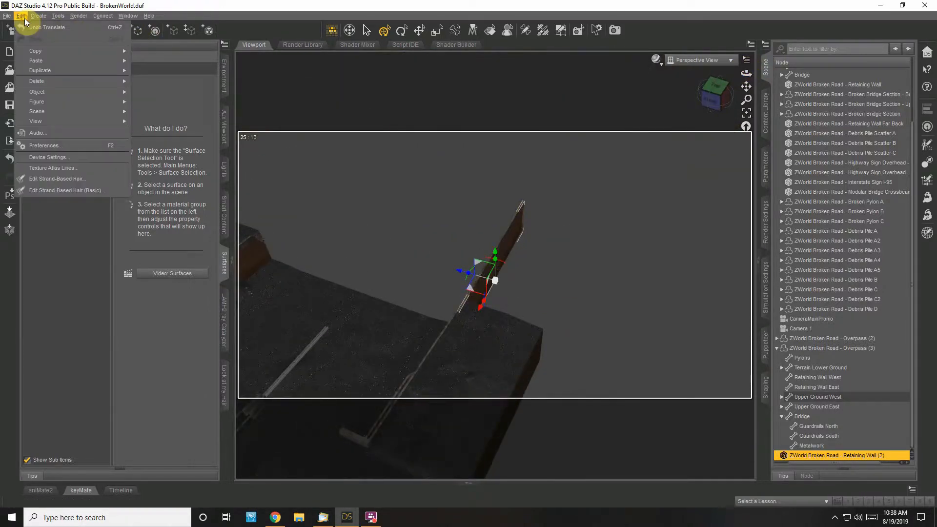
{"action": "mouse_move", "coordinate": [39, 16]}
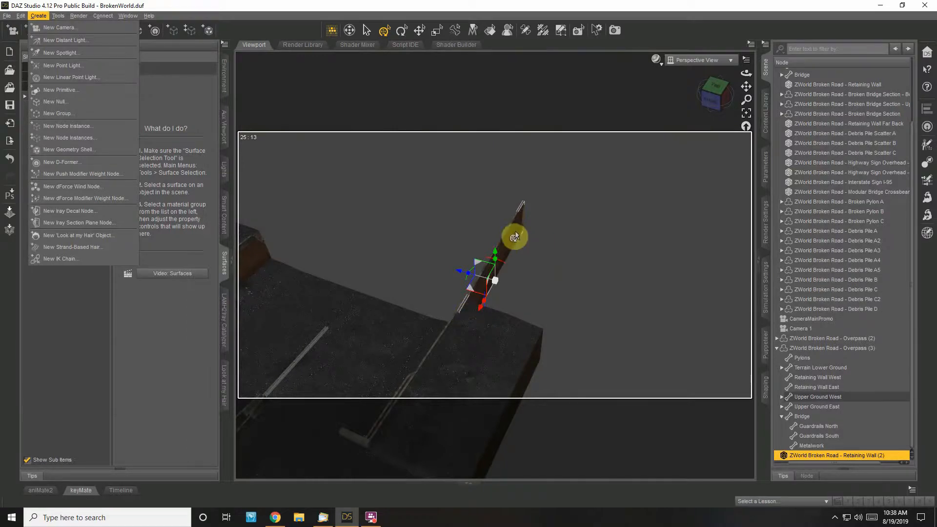
{"action": "left_click", "coordinate": [93, 65]}
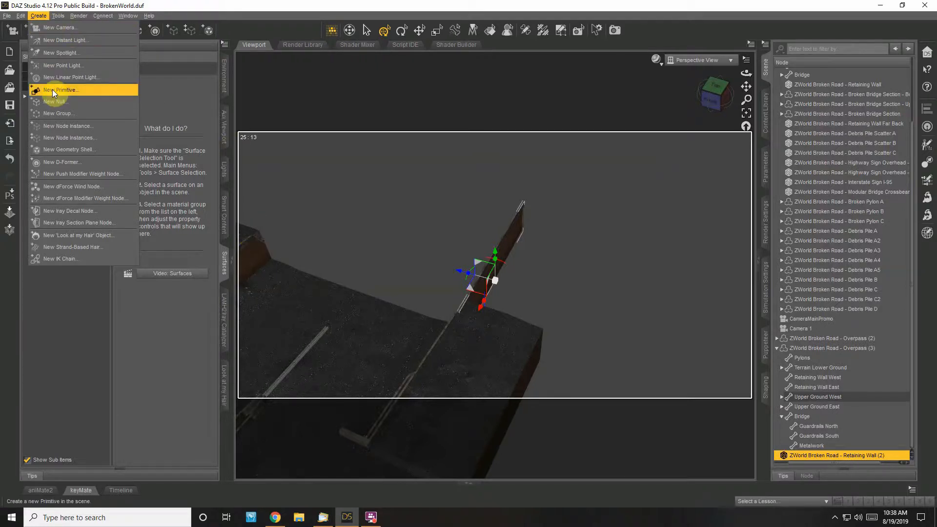
{"action": "left_click", "coordinate": [74, 137]}
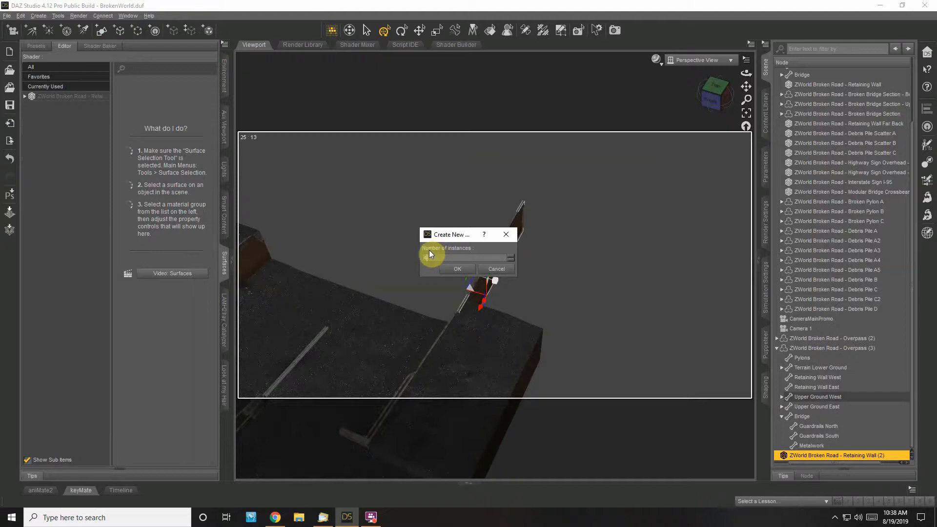
{"action": "left_click", "coordinate": [452, 270]}
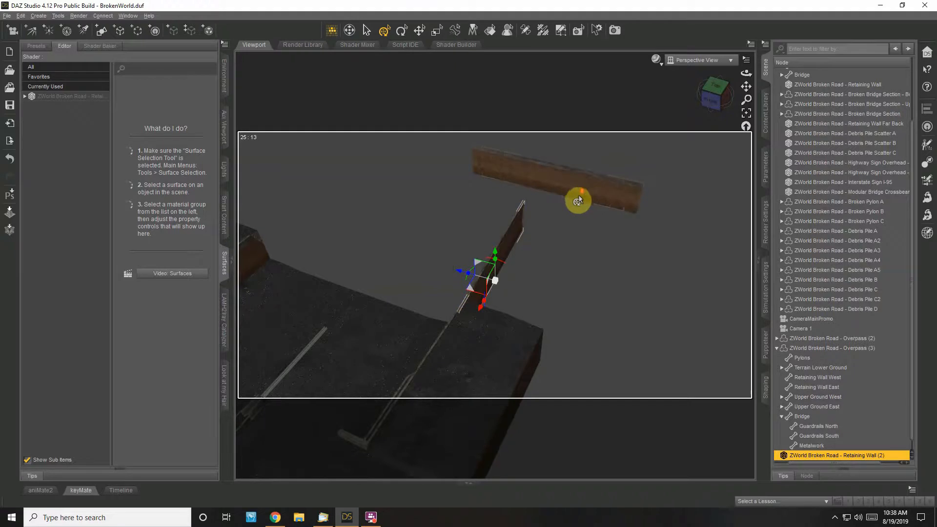
Shift the whole Instances Group sideways toward the left-hand roadside wall, and expand it to reach the individual wall instances.
{"action": "scroll", "coordinate": [806, 445], "scroll_direction": "down", "scroll_amount": 1}
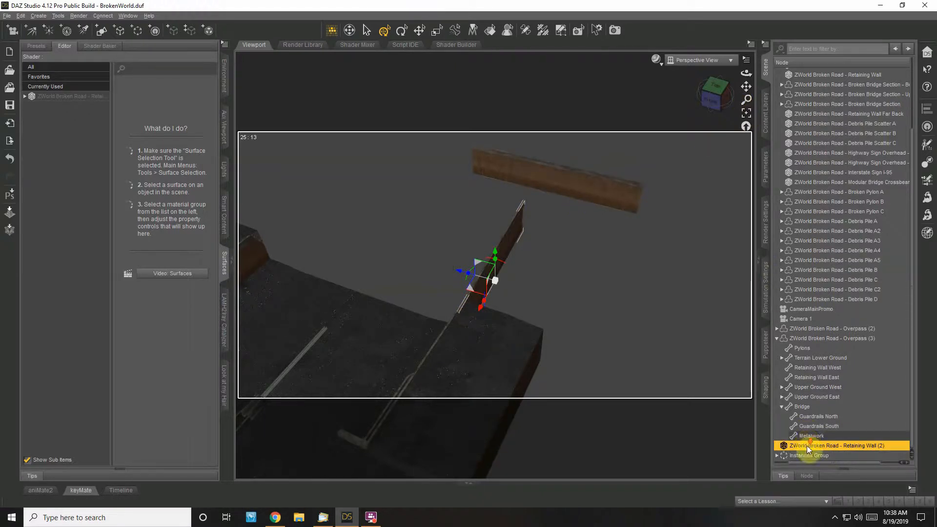
{"action": "left_click", "coordinate": [810, 456]}
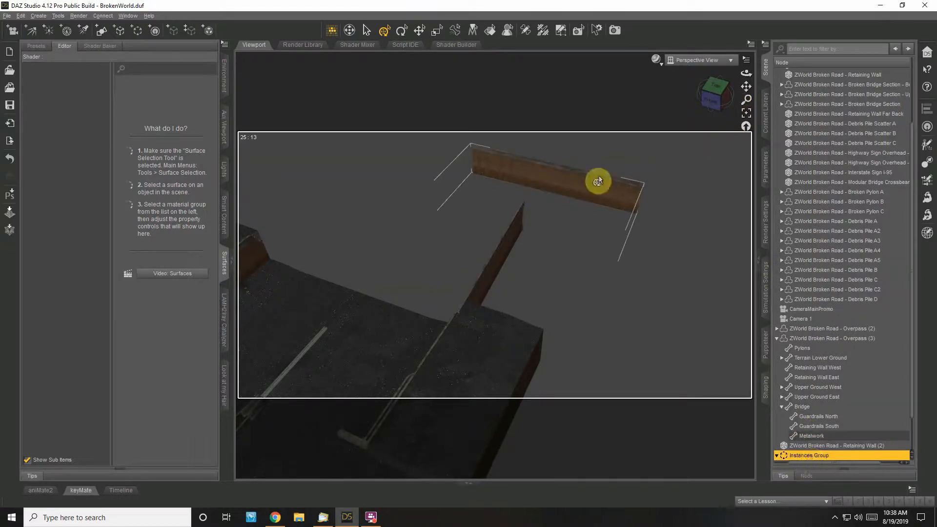
{"action": "left_click", "coordinate": [746, 113]}
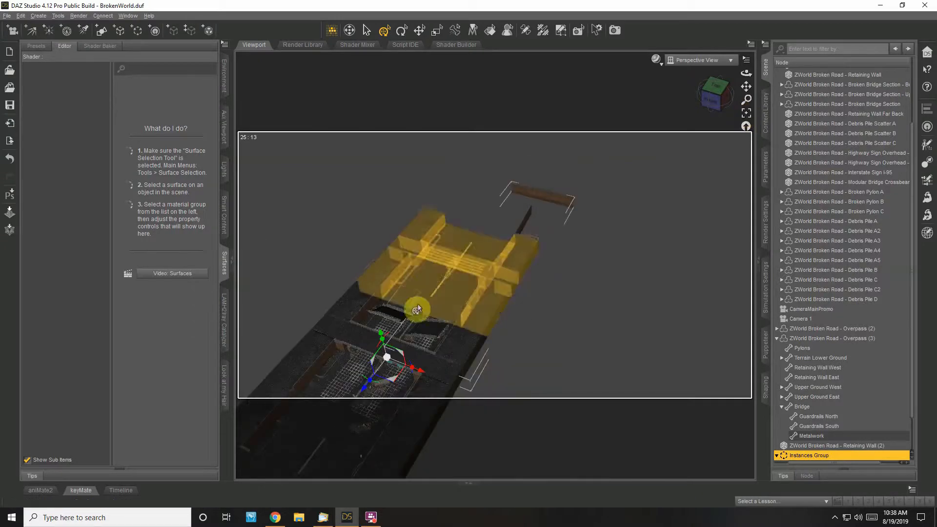
{"action": "left_click_drag", "start_coordinate": [395, 383], "coordinate": [346, 389]}
{"action": "scroll", "coordinate": [833, 430], "scroll_direction": "down", "scroll_amount": 2}
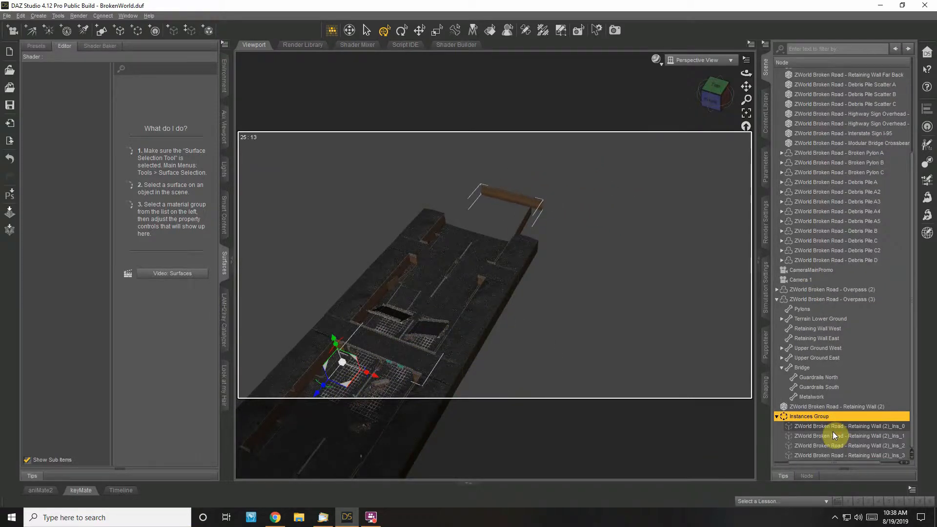
Move and rotate retaining wall instance Ins_0 so it continues the left-hand roadside wall beyond the end of Overpass (3).
{"action": "left_click", "coordinate": [813, 426]}
{"action": "left_click", "coordinate": [816, 435]}
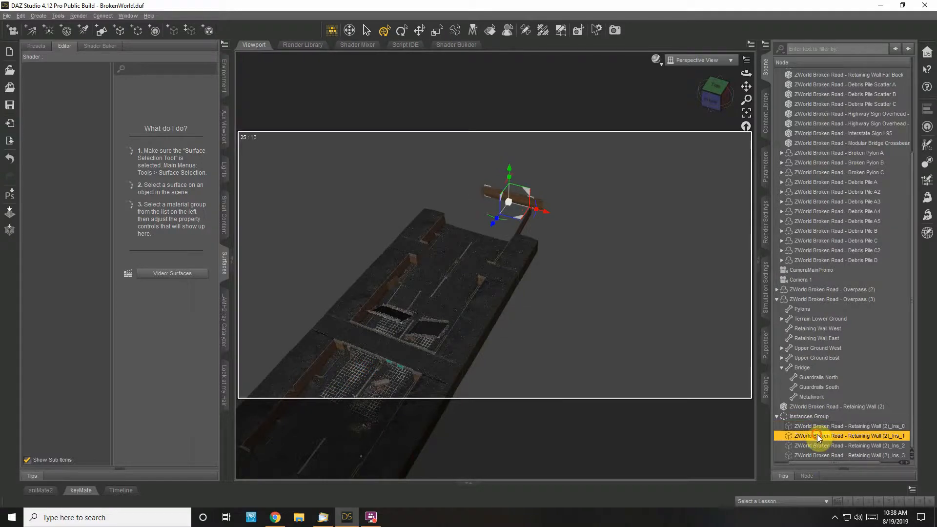
{"action": "left_click", "coordinate": [818, 444]}
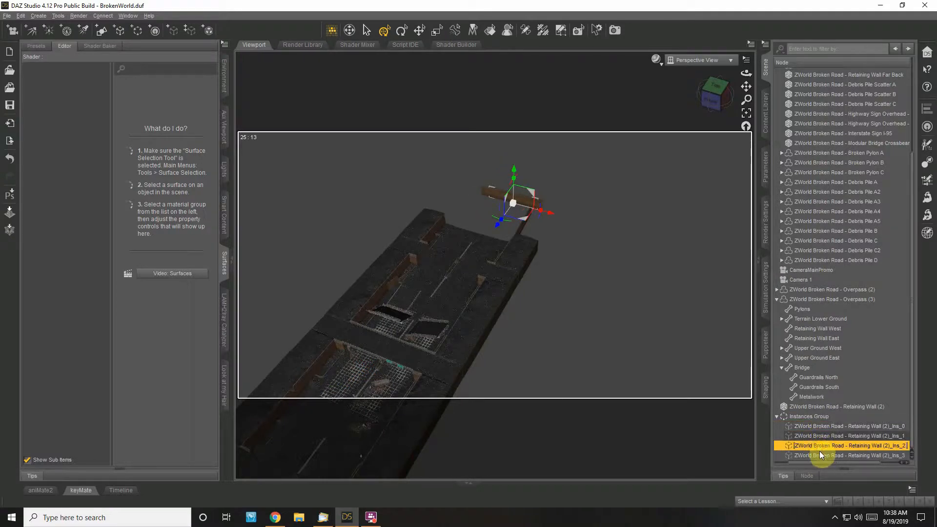
{"action": "left_click", "coordinate": [820, 453]}
{"action": "left_click", "coordinate": [815, 427]}
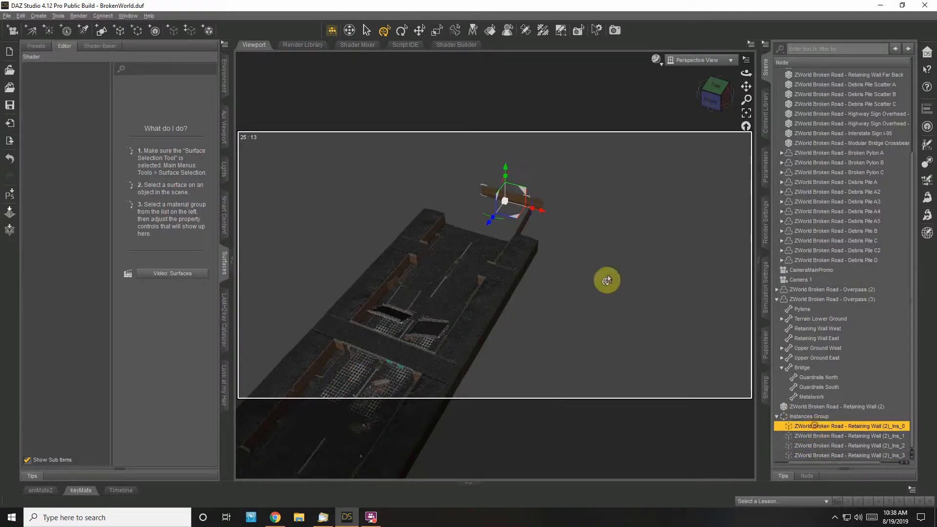
{"action": "left_click", "coordinate": [743, 114]}
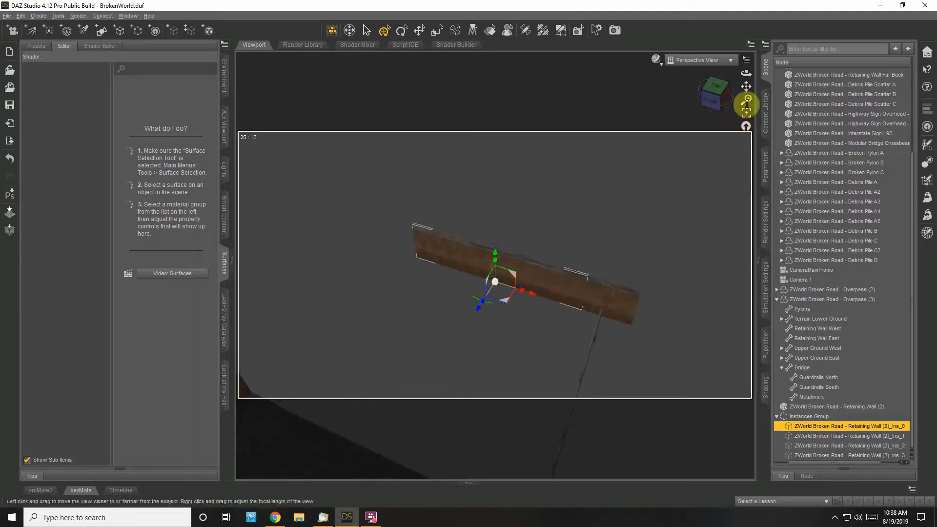
{"action": "left_click_drag", "start_coordinate": [746, 99], "coordinate": [649, 102]}
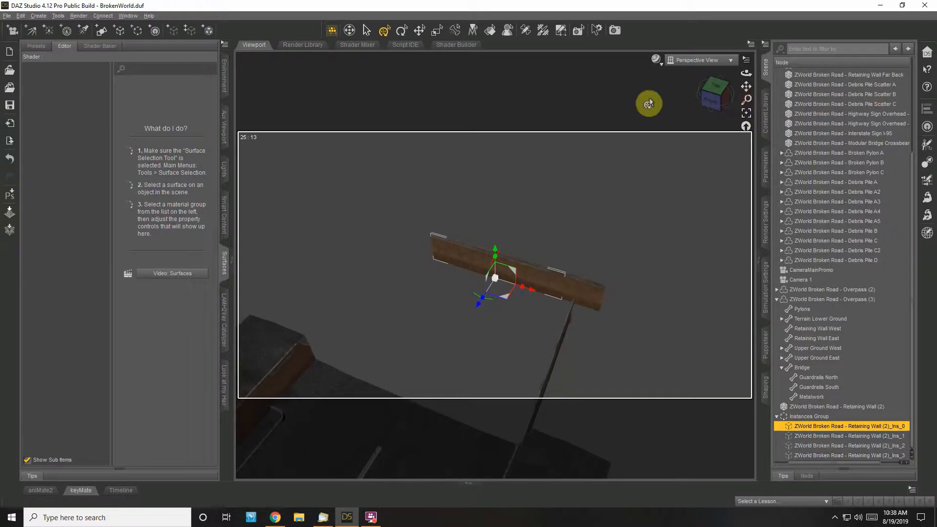
{"action": "left_click_drag", "start_coordinate": [474, 299], "coordinate": [388, 310]}
{"action": "left_click_drag", "start_coordinate": [408, 325], "coordinate": [398, 309]}
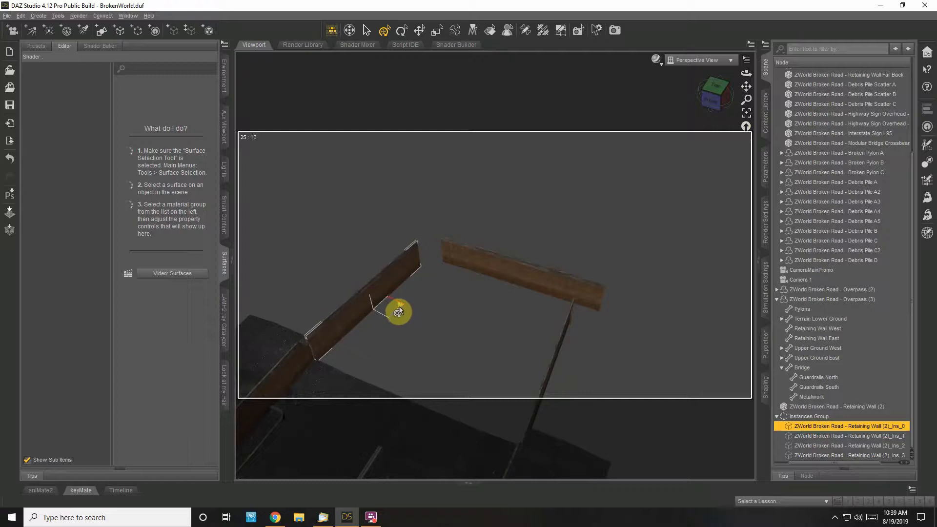
Move and rotate retaining wall instance Ins_2 to join the far end of Ins_0, angled inward to start a curve.
{"action": "left_click", "coordinate": [522, 277]}
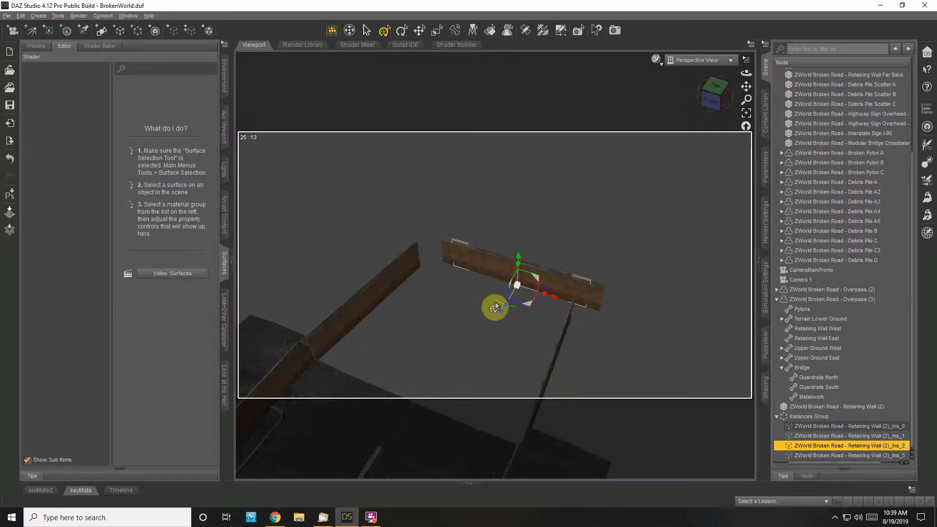
{"action": "left_click_drag", "start_coordinate": [495, 306], "coordinate": [501, 259]}
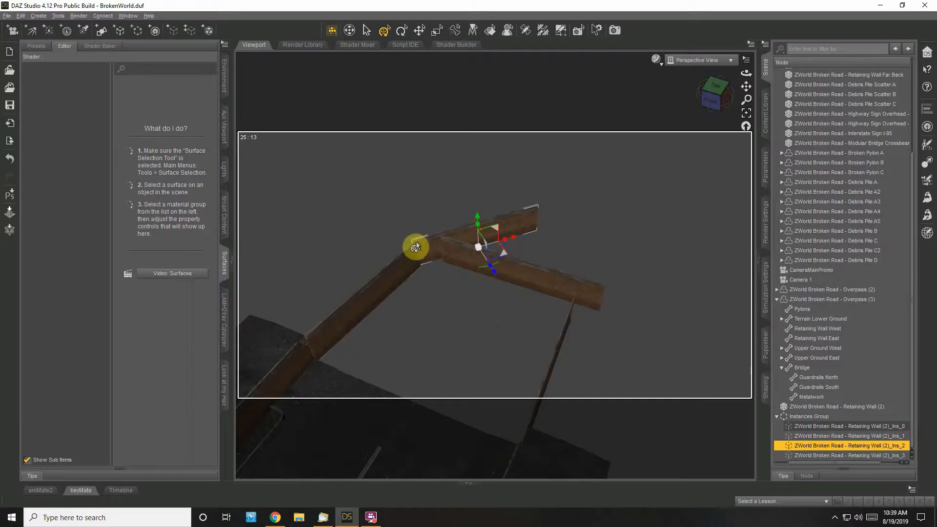
{"action": "mouse_move", "coordinate": [407, 262]}
{"action": "left_mouse_down"}
{"action": "mouse_move", "coordinate": [433, 247]}
{"action": "mouse_move", "coordinate": [409, 242]}
{"action": "mouse_move", "coordinate": [387, 286]}
{"action": "mouse_move", "coordinate": [464, 239]}
{"action": "mouse_move", "coordinate": [396, 266]}
{"action": "left_mouse_up"}
Place instances Ins_1 and Ins_3 end to end after Ins_2, turning each one to continue the retaining wall's curve to the right.
{"action": "left_click", "coordinate": [513, 273]}
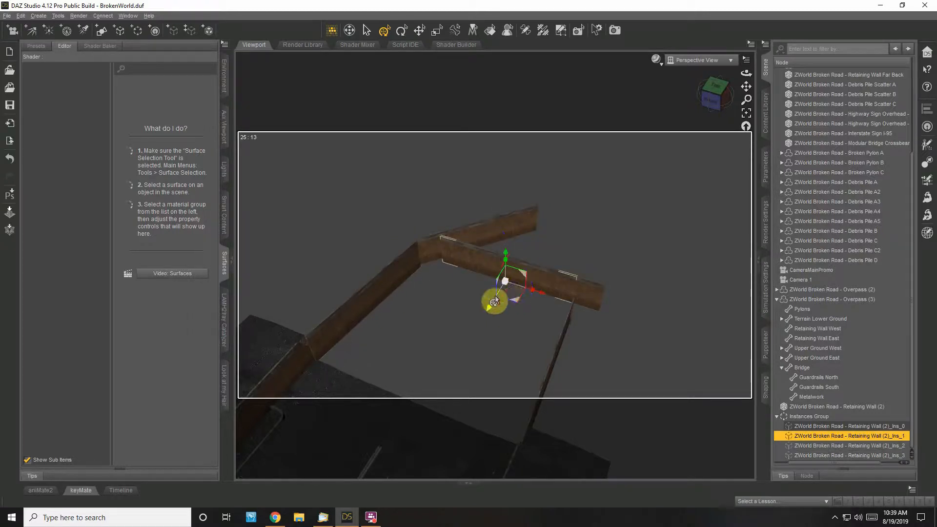
{"action": "left_click_drag", "start_coordinate": [489, 302], "coordinate": [608, 232]}
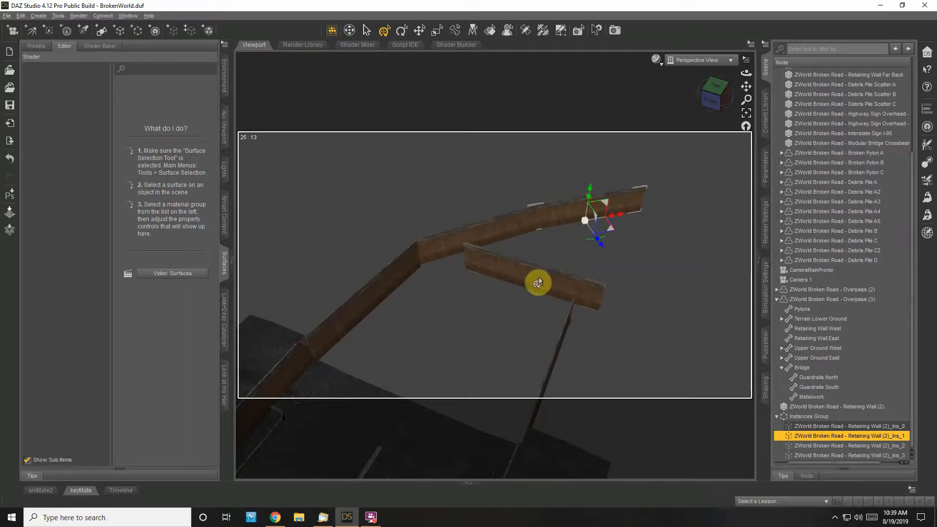
{"action": "left_click", "coordinate": [549, 283]}
{"action": "left_click_drag", "start_coordinate": [511, 309], "coordinate": [716, 220]}
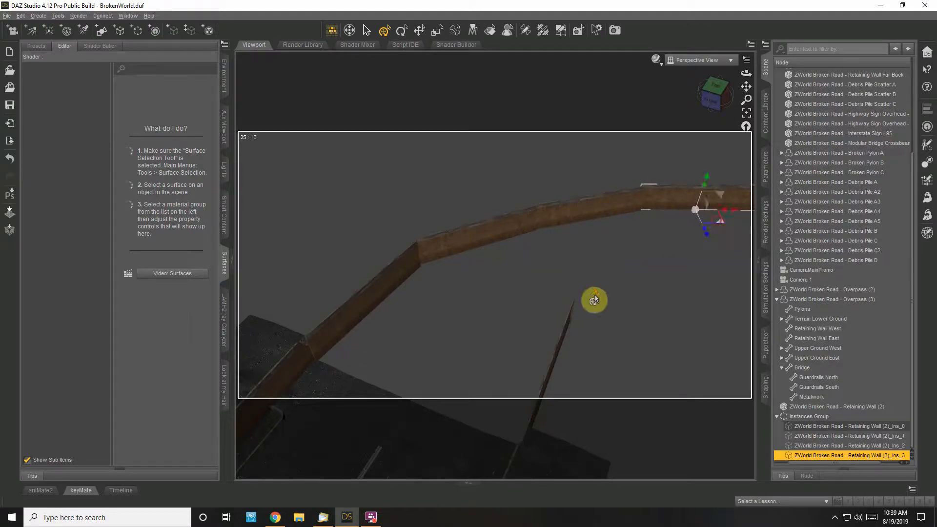
Angle the original Retaining Wall (2) slightly outward from the road's end, and check the result through Camera 1.
{"action": "left_click", "coordinate": [567, 324]}
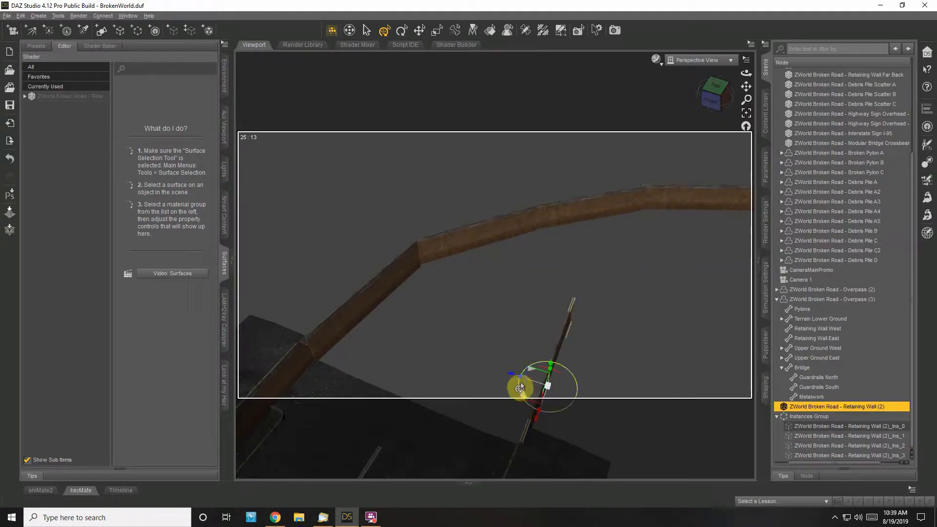
{"action": "mouse_move", "coordinate": [520, 385]}
{"action": "left_mouse_down"}
{"action": "mouse_move", "coordinate": [526, 397]}
{"action": "mouse_move", "coordinate": [523, 381]}
{"action": "mouse_move", "coordinate": [525, 398]}
{"action": "mouse_move", "coordinate": [547, 384]}
{"action": "mouse_move", "coordinate": [536, 389]}
{"action": "left_mouse_up"}
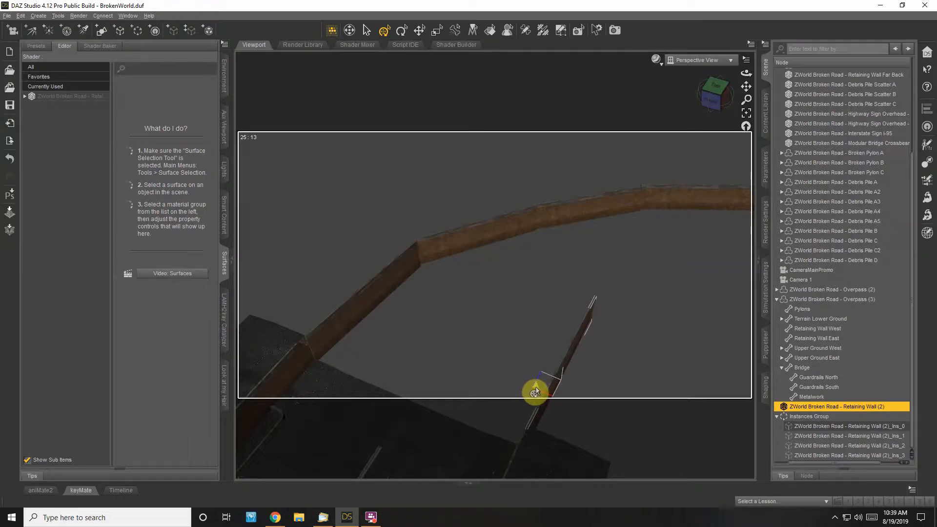
{"action": "left_click", "coordinate": [700, 60]}
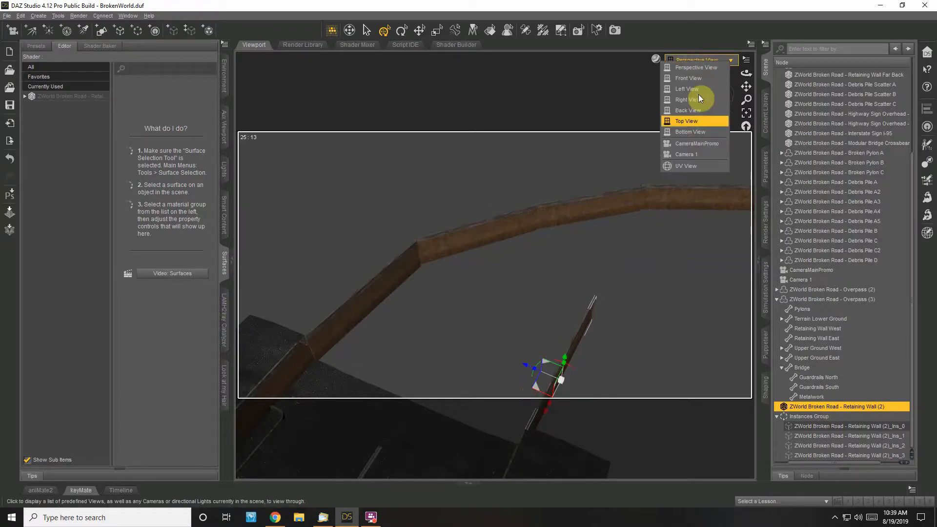
{"action": "left_click", "coordinate": [689, 154]}
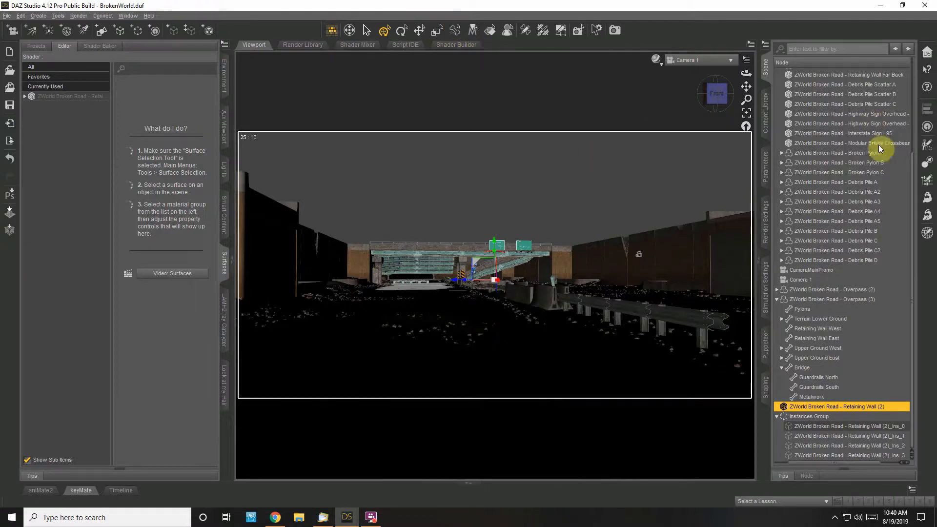
Group every scene node except Camera 1 into a new group named Road.
{"action": "scroll", "coordinate": [817, 312], "scroll_direction": "up", "scroll_amount": 4}
{"action": "scroll", "coordinate": [817, 312], "scroll_direction": "down", "scroll_amount": 5}
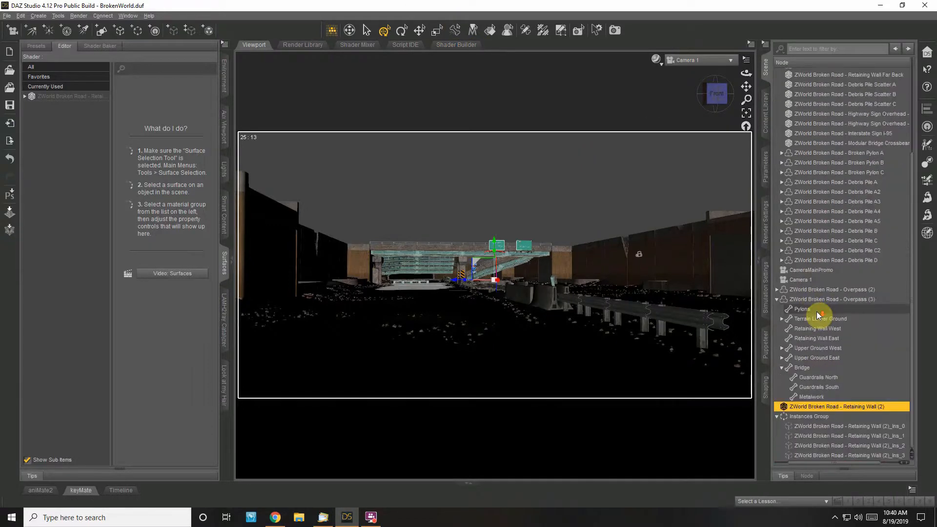
{"action": "left_click", "coordinate": [828, 455]}
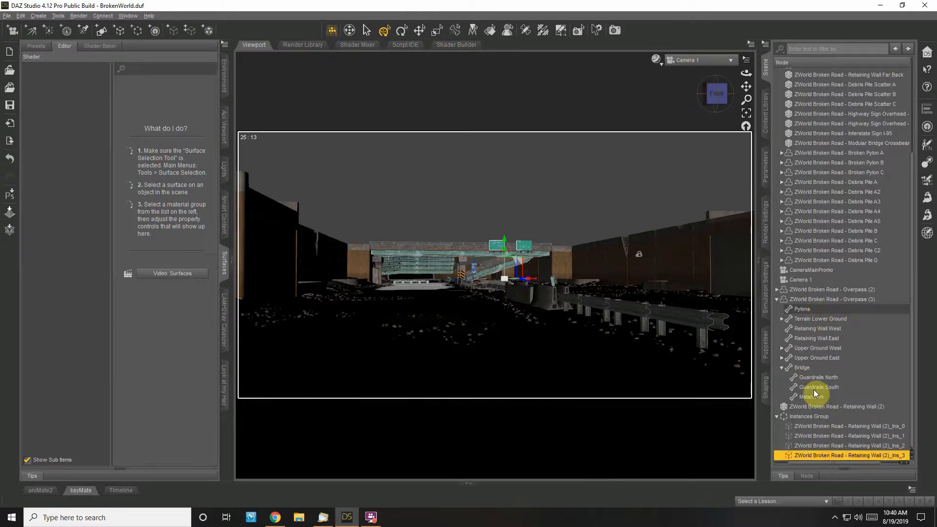
{"action": "scroll", "coordinate": [813, 389], "scroll_direction": "up", "scroll_amount": 4}
{"action": "left_click", "coordinate": [827, 75], "text": "shift"}
{"action": "scroll", "coordinate": [828, 246], "scroll_direction": "down", "scroll_amount": 4}
{"action": "left_click", "coordinate": [804, 279], "text": "ctrl"}
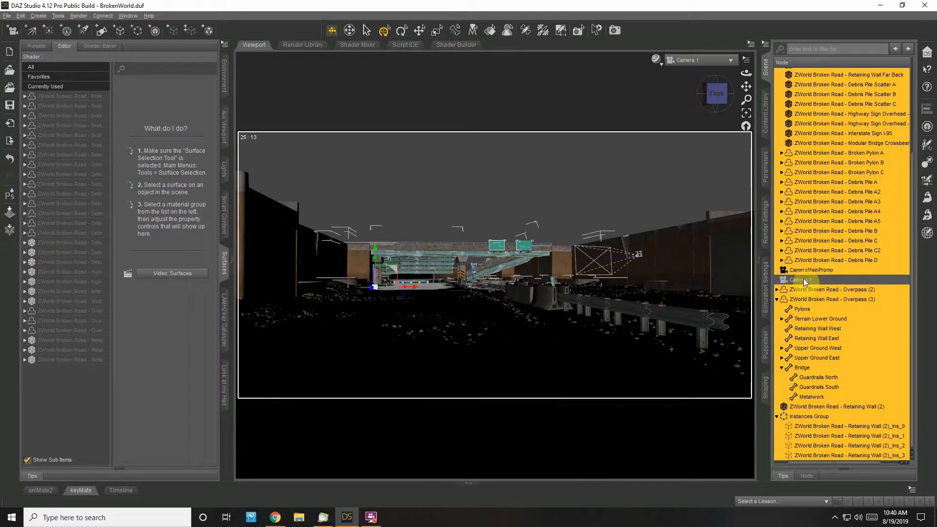
{"action": "left_click", "coordinate": [764, 46]}
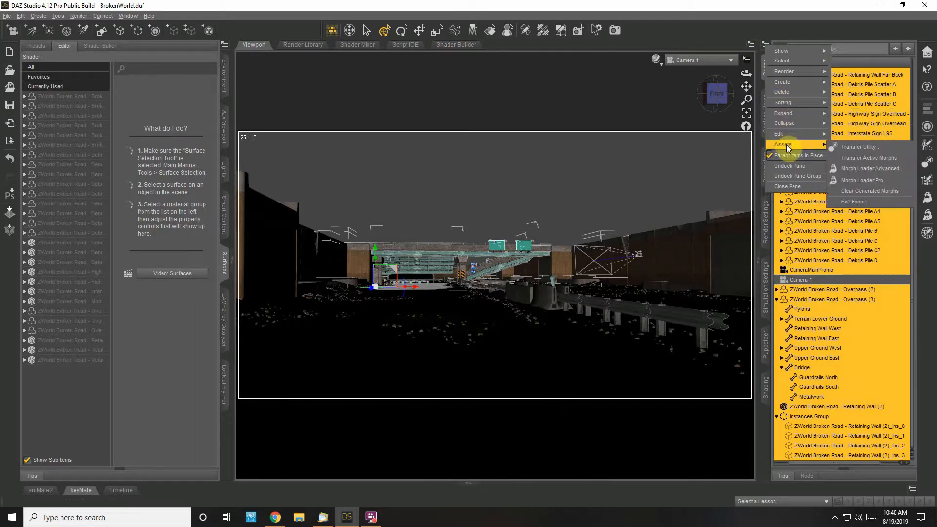
{"action": "mouse_move", "coordinate": [798, 83]}
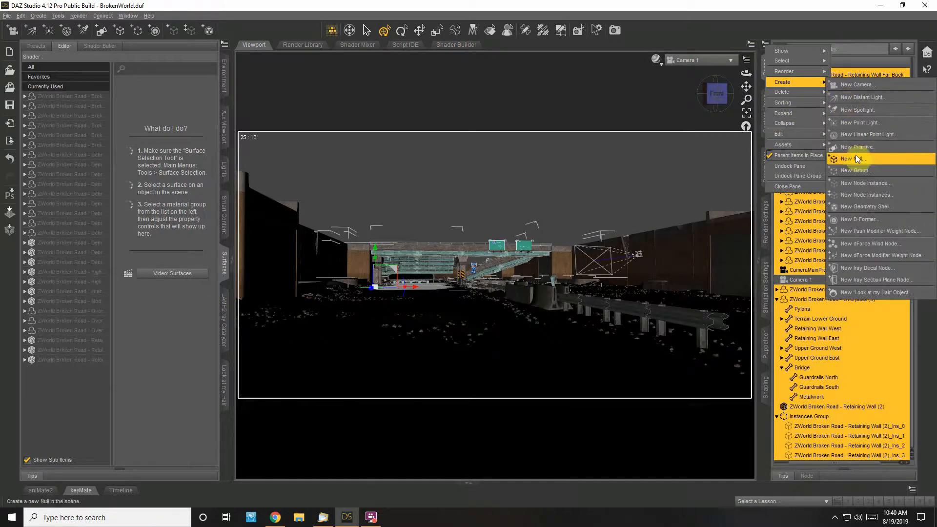
{"action": "left_click", "coordinate": [856, 170]}
{"action": "left_click_drag", "start_coordinate": [425, 255], "coordinate": [397, 255]}
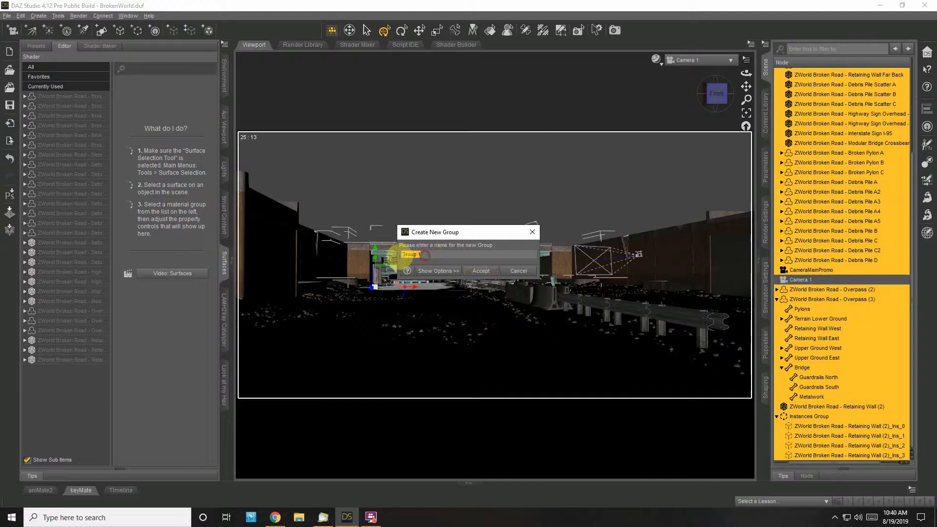
{"action": "type", "text": "Road"}
{"action": "key", "text": "Return"}
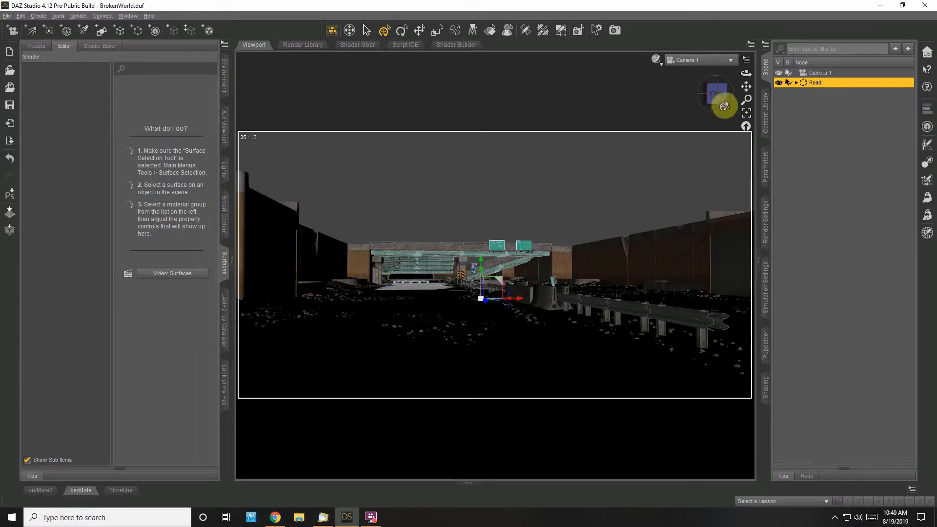
Toggle the Road group's visibility off and on, and inspect the road and curved walls in Perspective View before returning to Camera 1.
{"action": "left_click", "coordinate": [780, 83]}
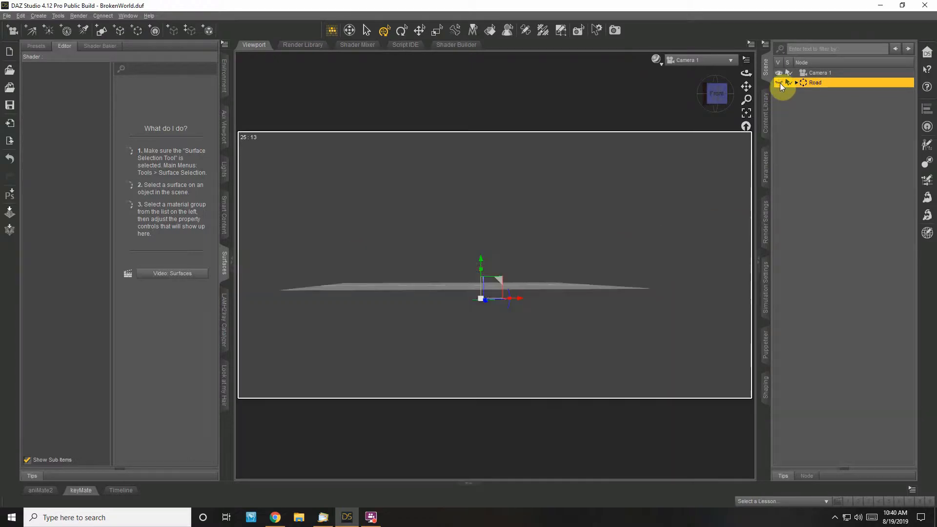
{"action": "left_click", "coordinate": [780, 83]}
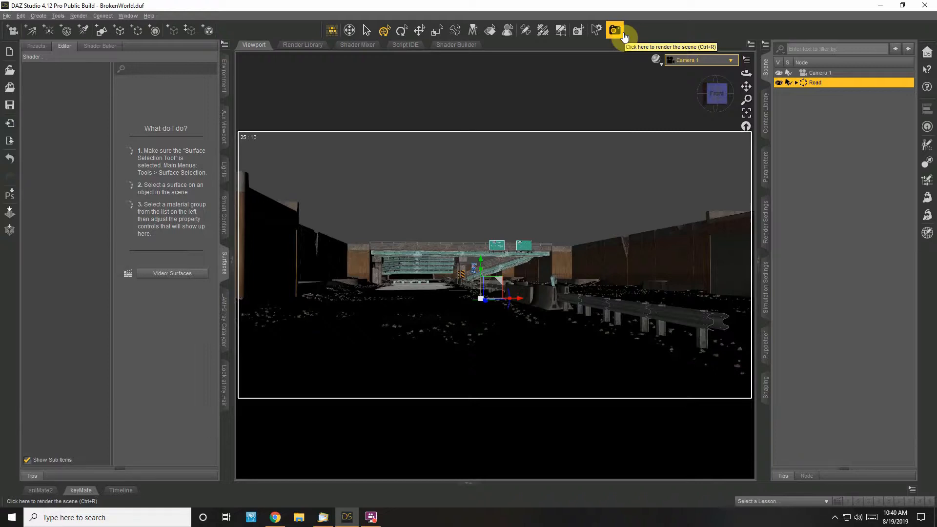
{"action": "left_click", "coordinate": [663, 70]}
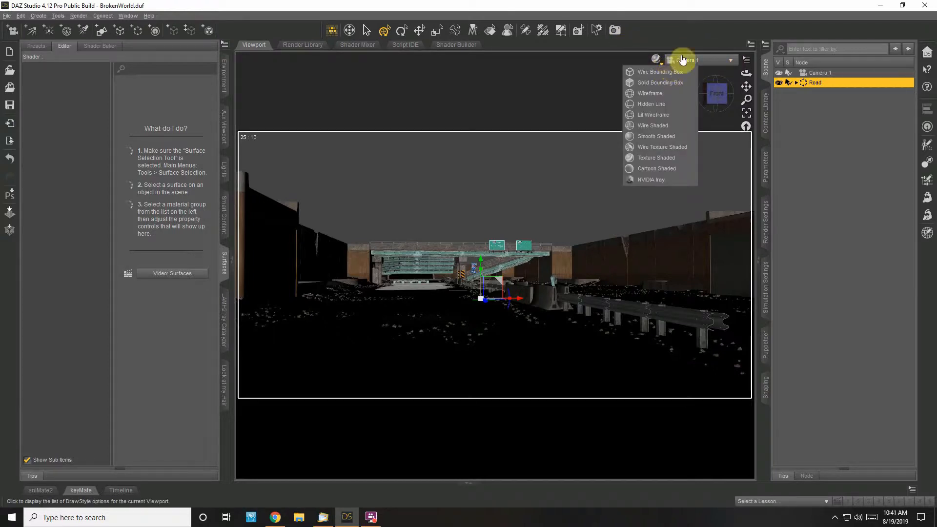
{"action": "left_click", "coordinate": [685, 60]}
{"action": "left_click", "coordinate": [684, 68]}
{"action": "left_click", "coordinate": [687, 63]}
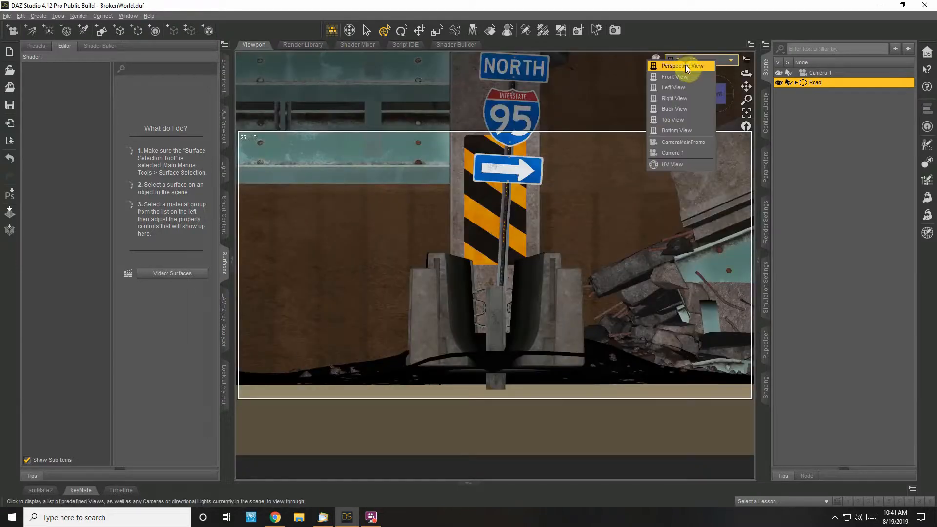
{"action": "left_click", "coordinate": [685, 64]}
{"action": "left_click_drag", "start_coordinate": [747, 73], "coordinate": [746, 74]}
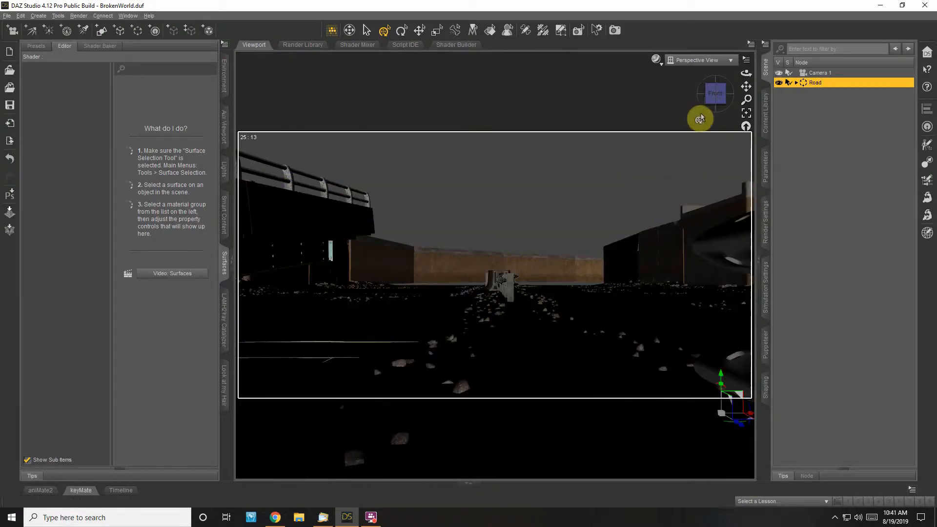
{"action": "left_click_drag", "start_coordinate": [748, 71], "coordinate": [748, 71]}
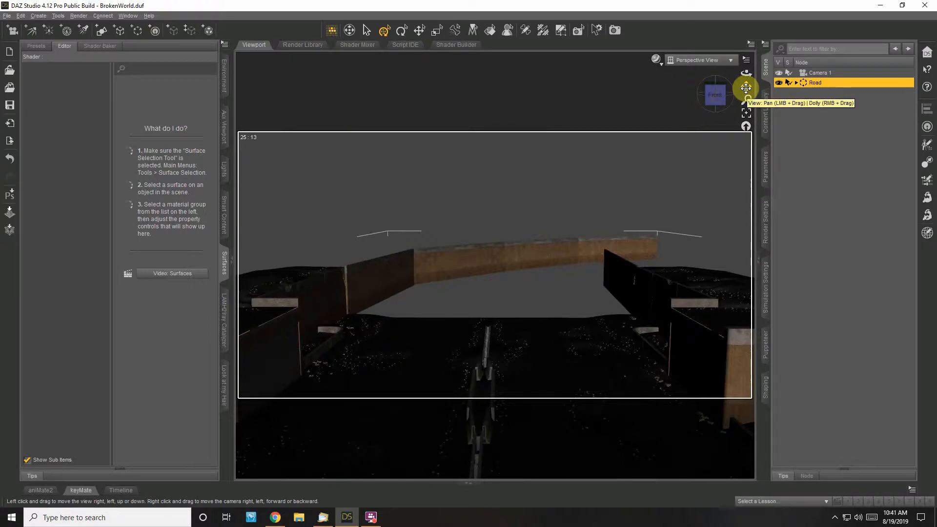
{"action": "left_click_drag", "start_coordinate": [747, 100], "coordinate": [746, 73]}
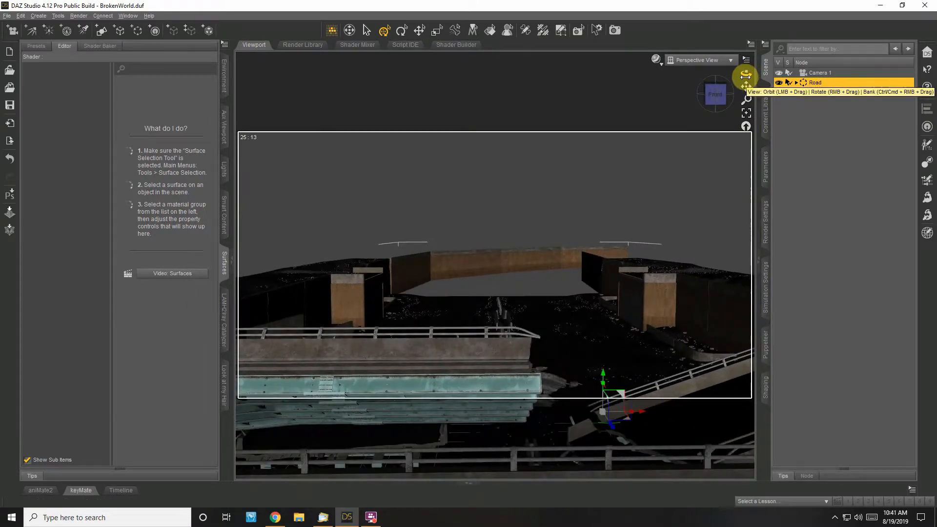
{"action": "mouse_move", "coordinate": [746, 76]}
{"action": "left_mouse_down"}
{"action": "mouse_move", "coordinate": [761, 83]}
{"action": "mouse_move", "coordinate": [747, 82]}
{"action": "left_mouse_up"}
{"action": "left_click", "coordinate": [718, 61]}
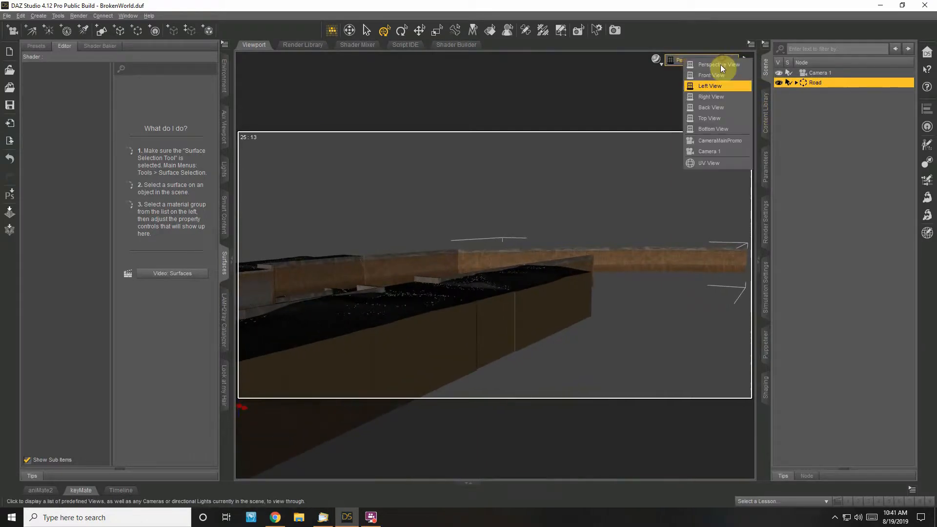
{"action": "left_click", "coordinate": [715, 153]}
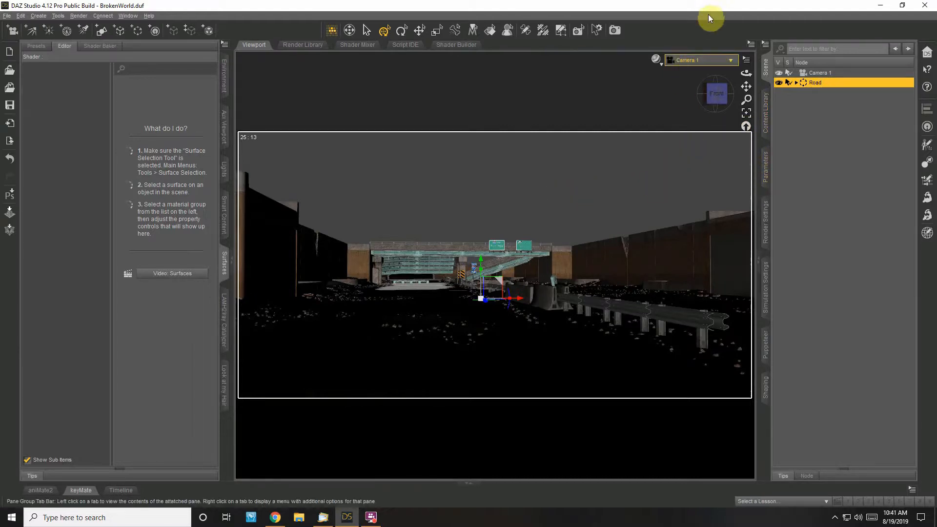
Browse My Library in the content library to the Kitbashers folder under Environments > Architecture.
{"action": "left_click", "coordinate": [765, 112]}
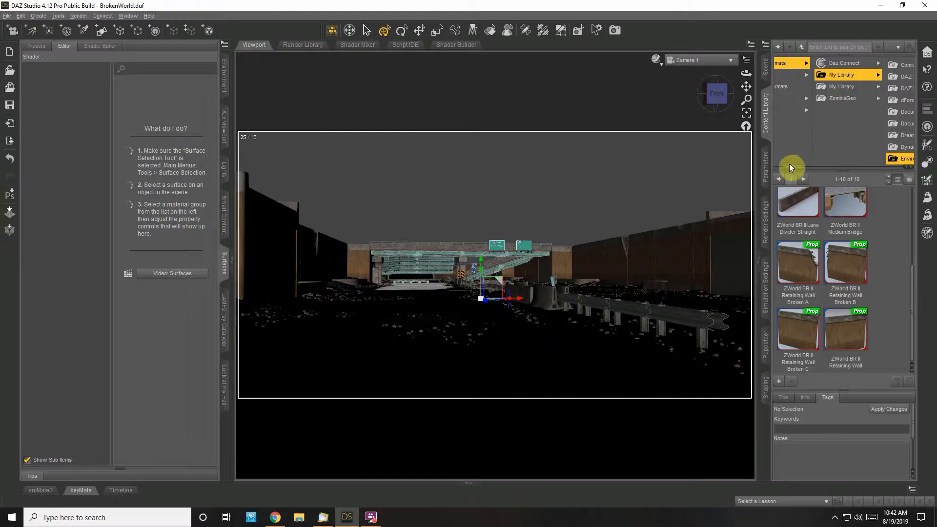
{"action": "left_click_drag", "start_coordinate": [794, 171], "coordinate": [819, 171]}
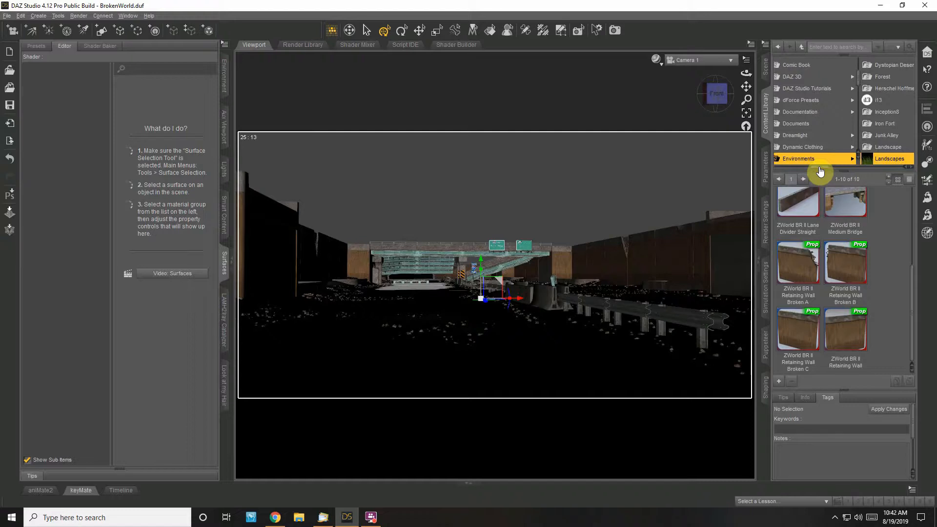
{"action": "left_click", "coordinate": [819, 170]}
{"action": "left_click_drag", "start_coordinate": [818, 175], "coordinate": [832, 172]}
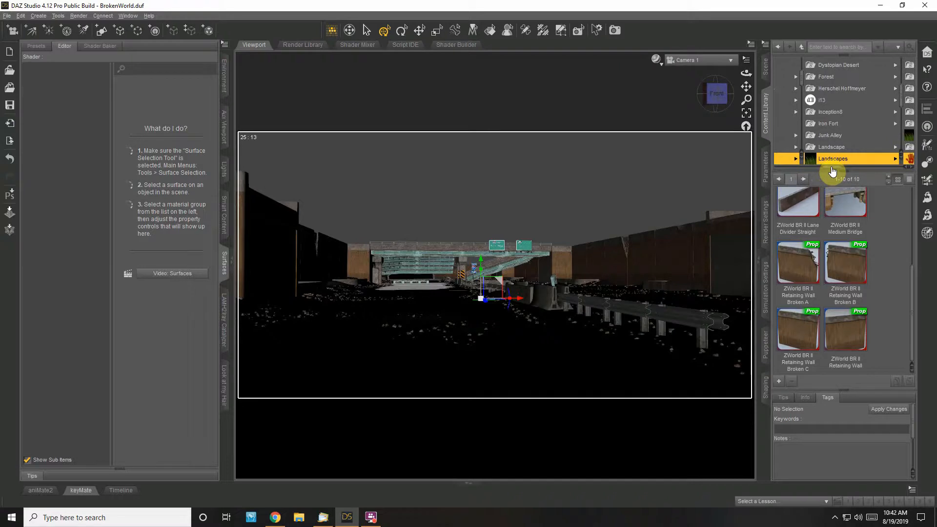
{"action": "scroll", "coordinate": [846, 106], "scroll_direction": "up", "scroll_amount": 5}
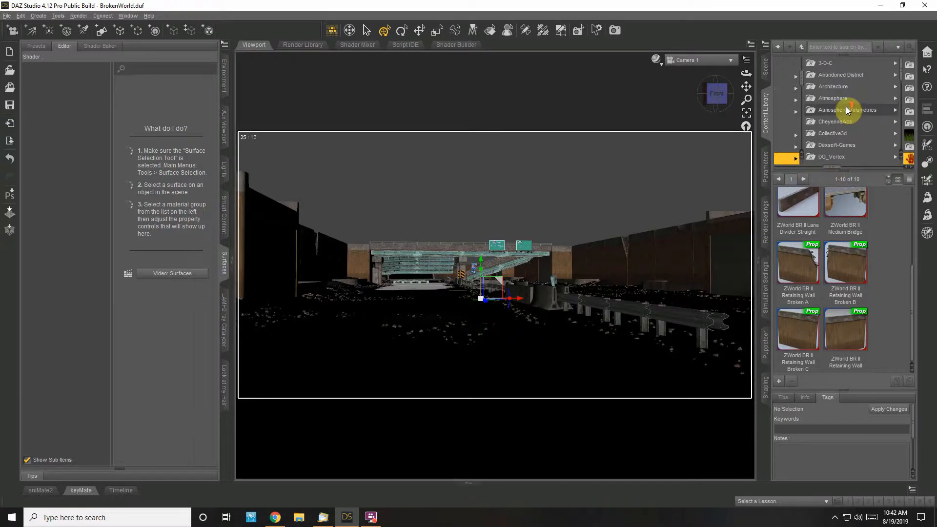
{"action": "scroll", "coordinate": [846, 107], "scroll_direction": "down", "scroll_amount": 2}
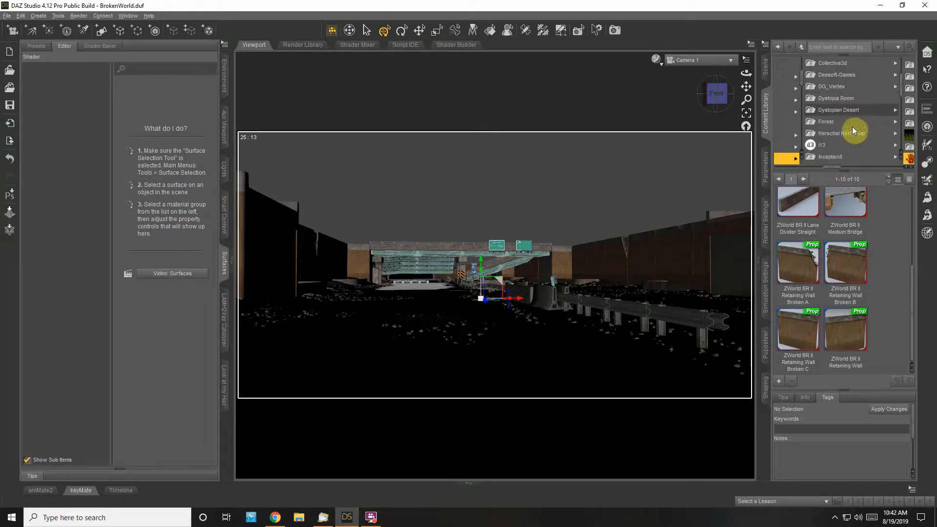
{"action": "scroll", "coordinate": [841, 143], "scroll_direction": "down", "scroll_amount": 4}
{"action": "left_click", "coordinate": [841, 143]}
{"action": "scroll", "coordinate": [891, 126], "scroll_direction": "up", "scroll_amount": 1}
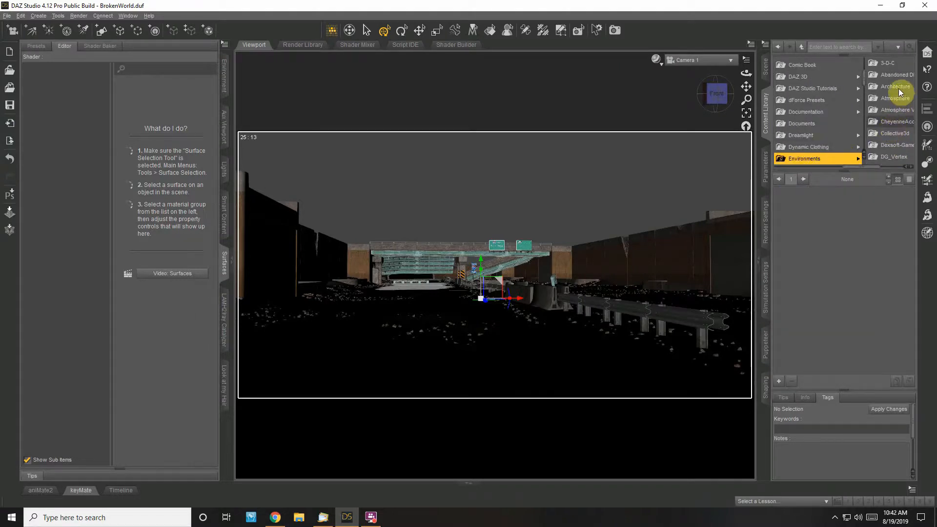
{"action": "left_click", "coordinate": [898, 88]}
{"action": "scroll", "coordinate": [852, 107], "scroll_direction": "down", "scroll_amount": 8}
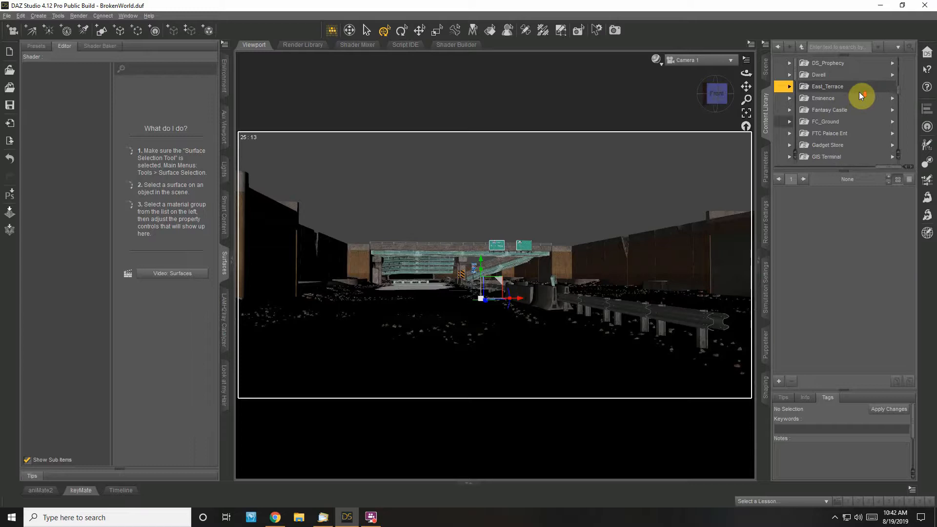
{"action": "scroll", "coordinate": [856, 93], "scroll_direction": "down", "scroll_amount": 3}
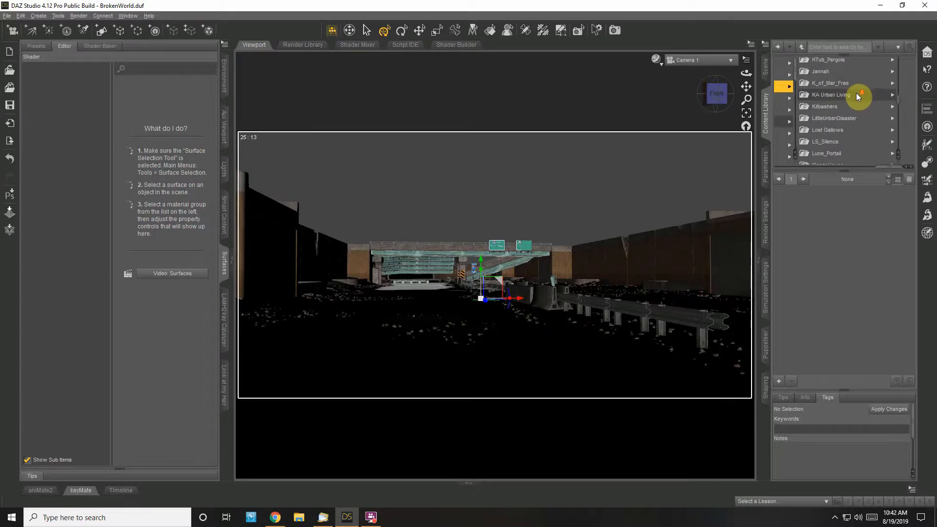
{"action": "left_click", "coordinate": [830, 59]}
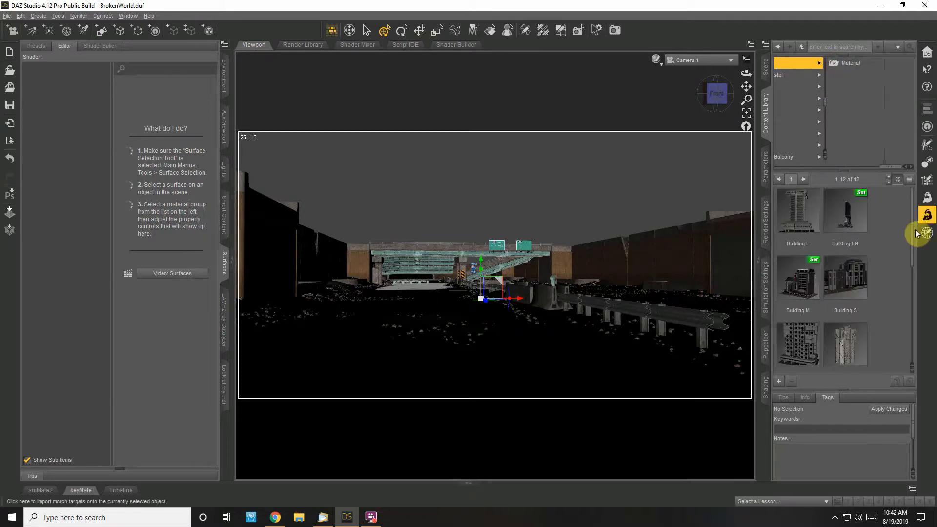
Load the Tower 8 building from the Kitbashers set into the scene, and undo any accidental shift of the Road group.
{"action": "scroll", "coordinate": [915, 234], "scroll_direction": "down", "scroll_amount": 2}
{"action": "left_click_drag", "start_coordinate": [918, 244], "coordinate": [922, 317]}
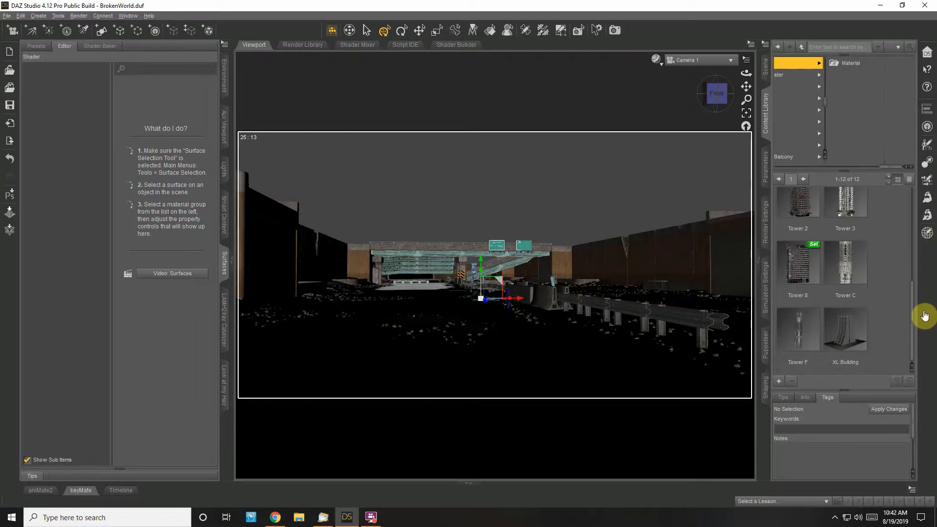
{"action": "mouse_move", "coordinate": [803, 271]}
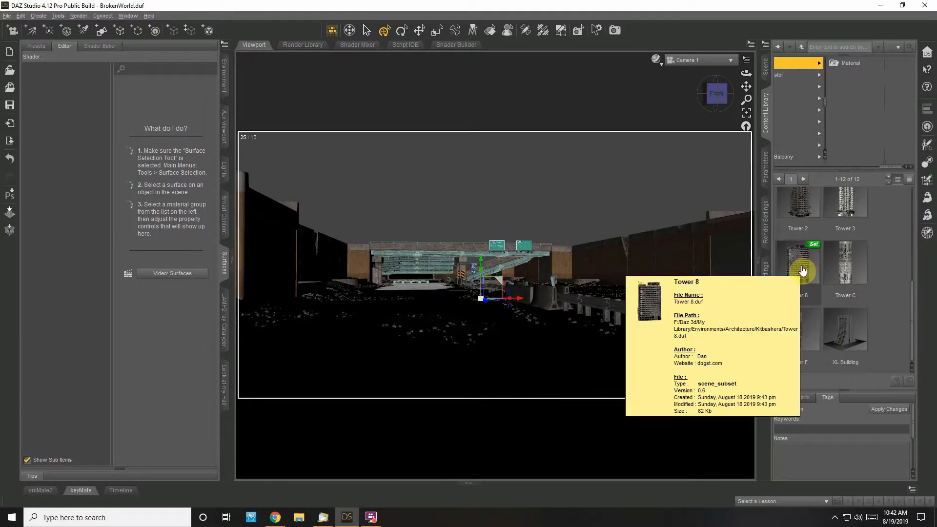
{"action": "mouse_move", "coordinate": [797, 223]}
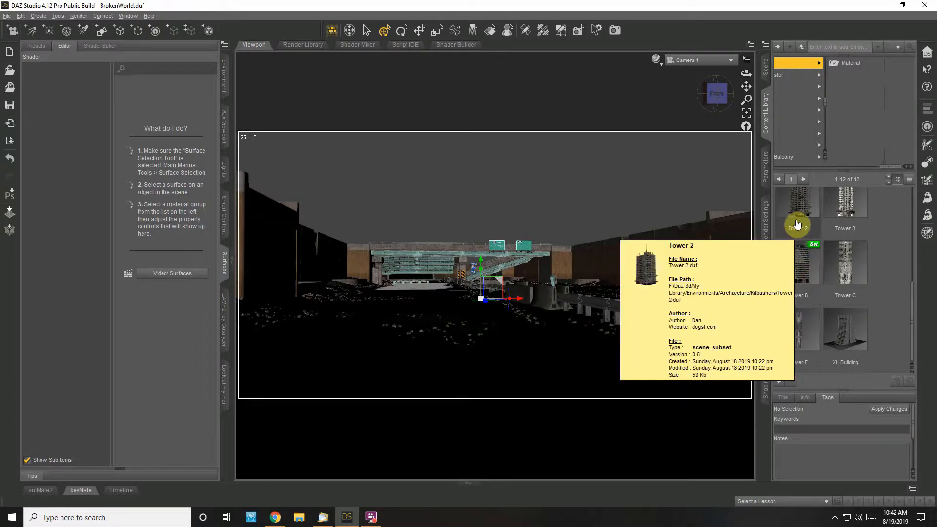
{"action": "double_click", "coordinate": [805, 263]}
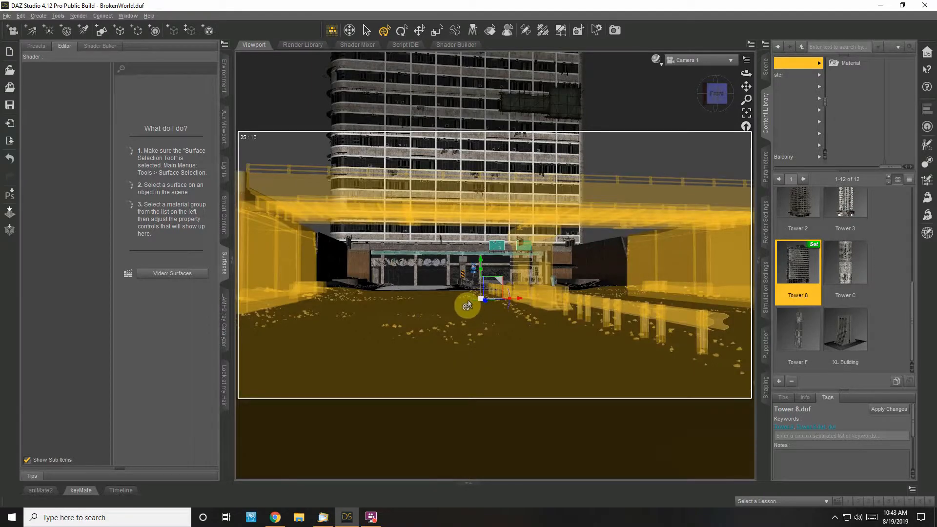
{"action": "left_click_drag", "start_coordinate": [476, 305], "coordinate": [479, 304]}
{"action": "key", "text": "ctrl+z"}
Turn Tower 8 sideways and move it behind the right retaining wall, raising it above road level.
{"action": "left_click", "coordinate": [765, 67]}
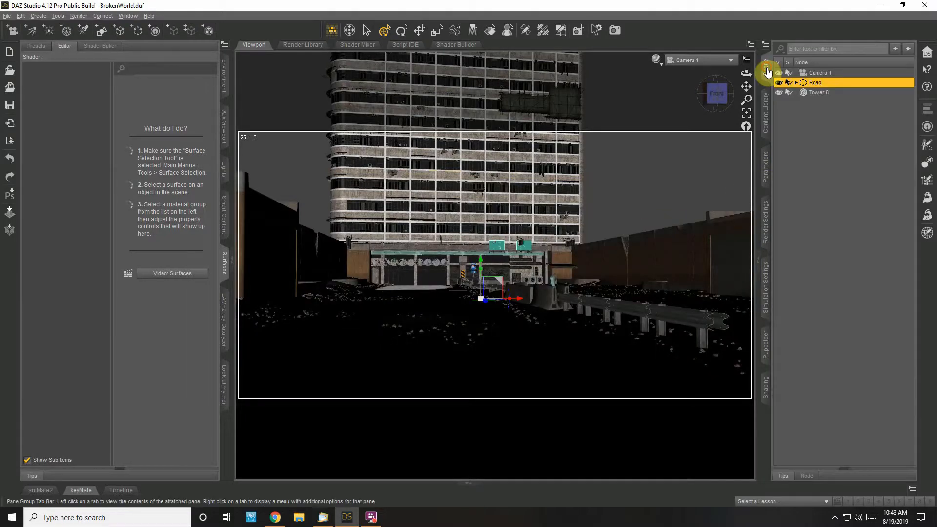
{"action": "left_click", "coordinate": [819, 95]}
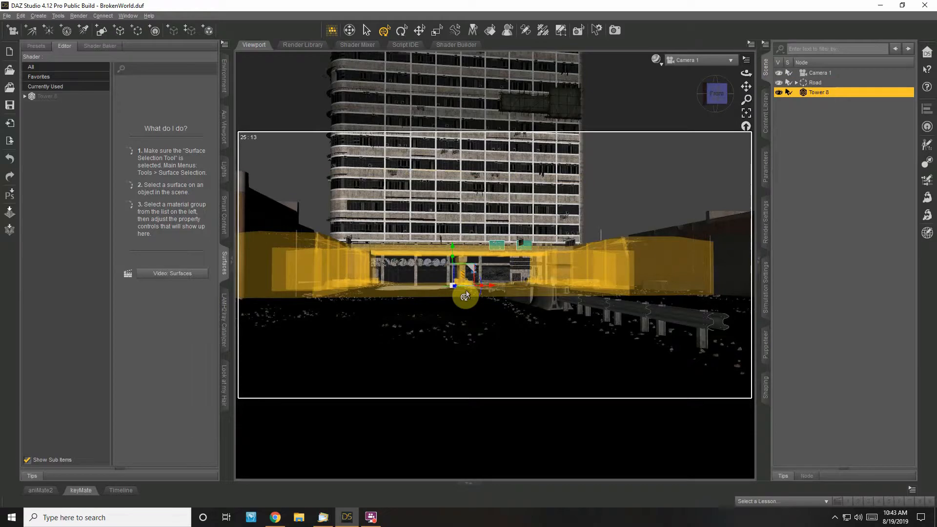
{"action": "left_click_drag", "start_coordinate": [457, 292], "coordinate": [577, 270]}
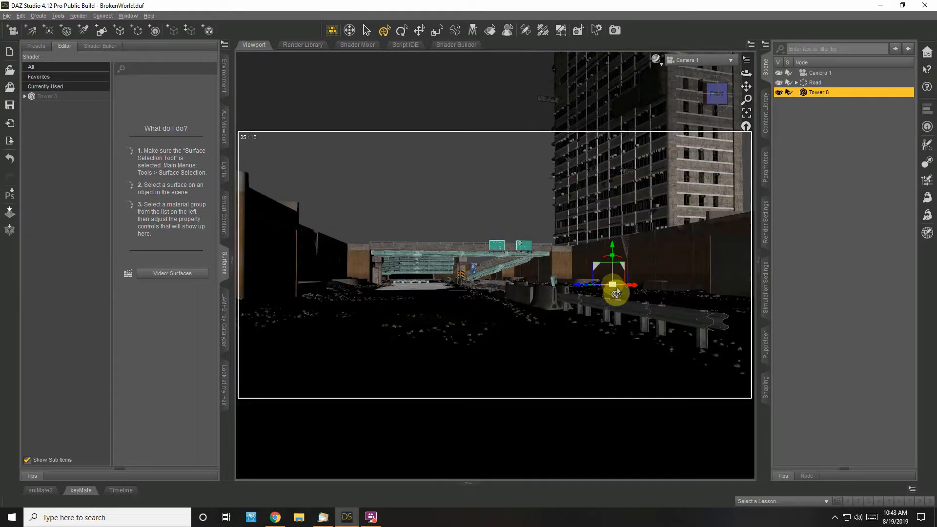
{"action": "left_click_drag", "start_coordinate": [636, 292], "coordinate": [697, 298]}
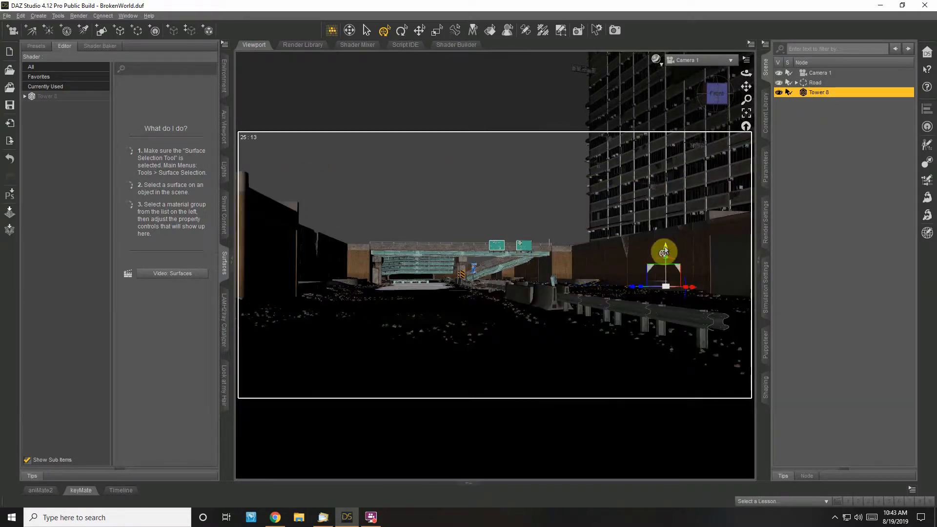
{"action": "left_click_drag", "start_coordinate": [666, 252], "coordinate": [674, 216]}
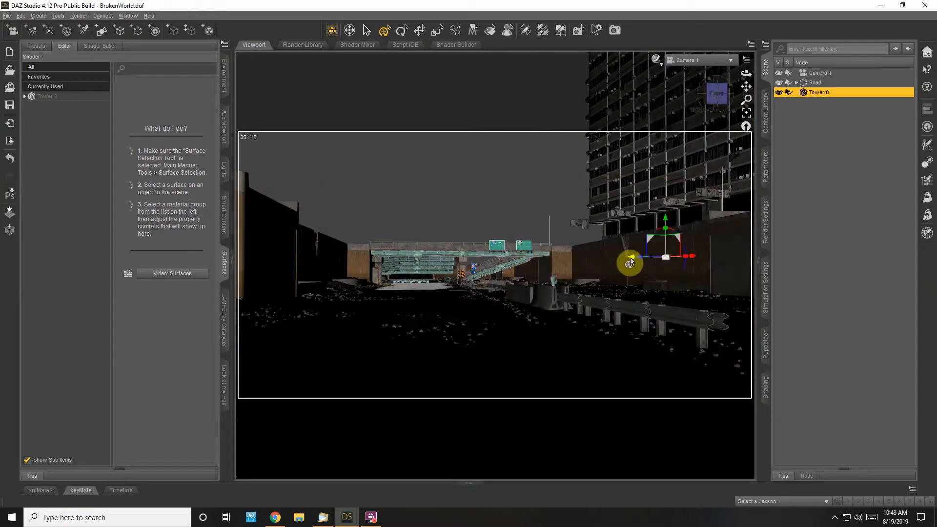
{"action": "left_click_drag", "start_coordinate": [630, 264], "coordinate": [679, 260]}
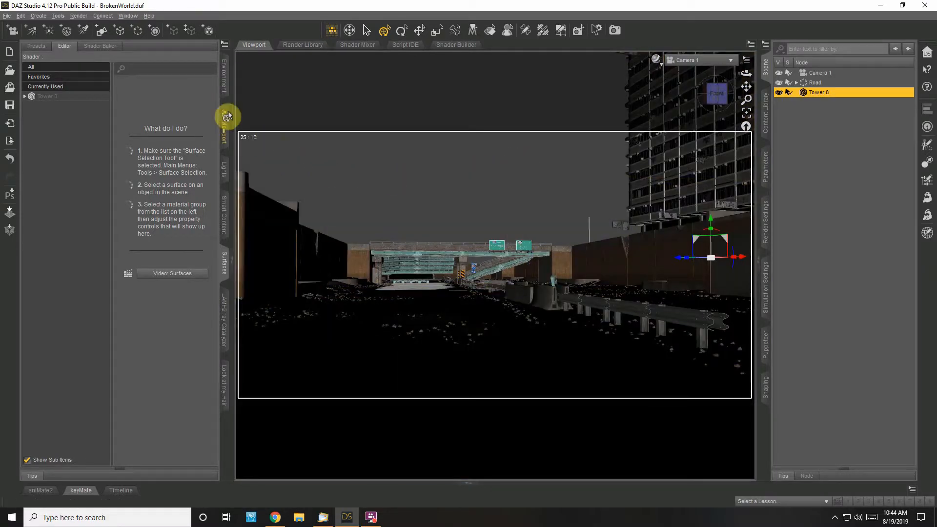
Load the Tower 2 building from the Kitbashers folder into the scene.
{"action": "left_click", "coordinate": [766, 105]}
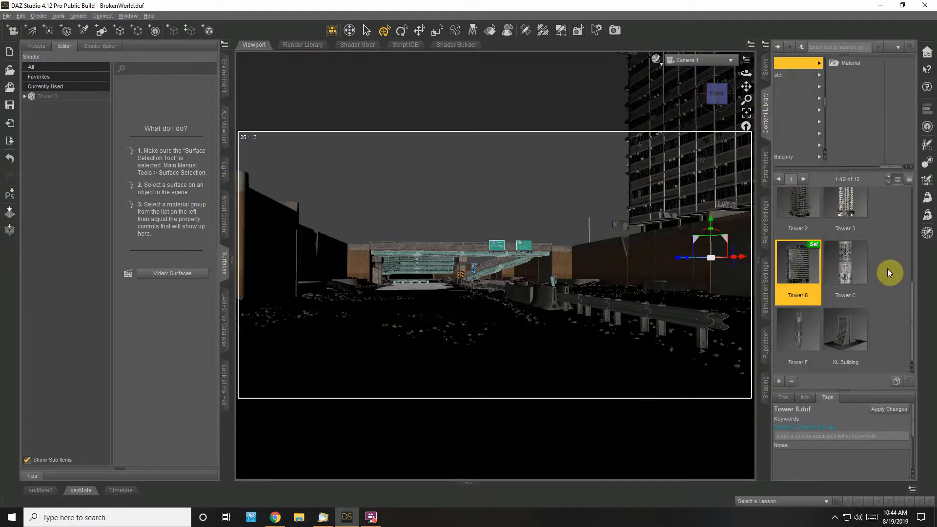
{"action": "double_click", "coordinate": [800, 200]}
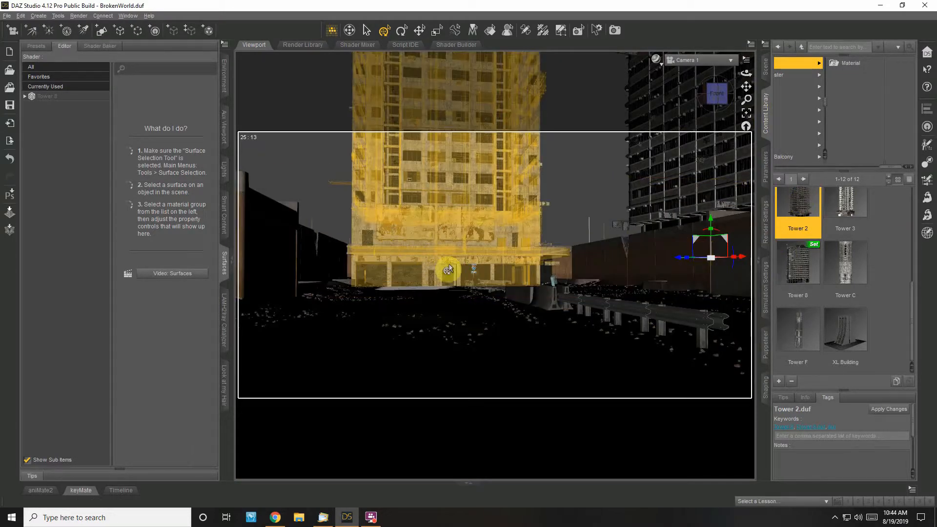
{"action": "left_click", "coordinate": [766, 67]}
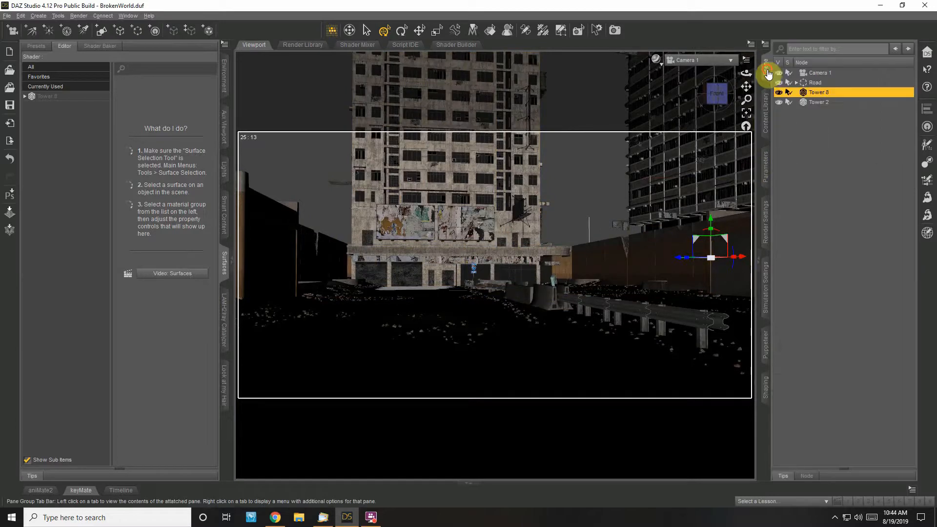
Turn Tower 2 sideways by setting its Y rotation to 270 degrees.
{"action": "left_click", "coordinate": [824, 101]}
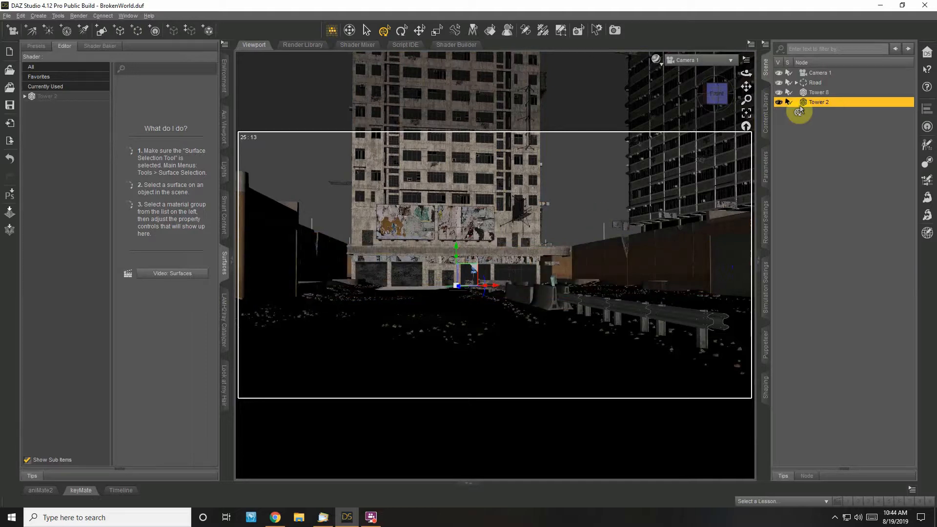
{"action": "left_click", "coordinate": [766, 168]}
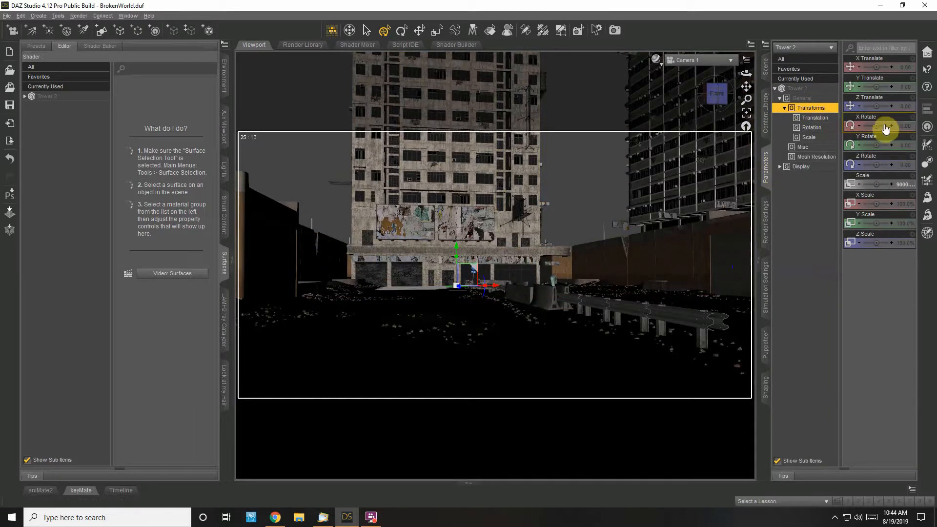
{"action": "left_click_drag", "start_coordinate": [877, 146], "coordinate": [850, 146]}
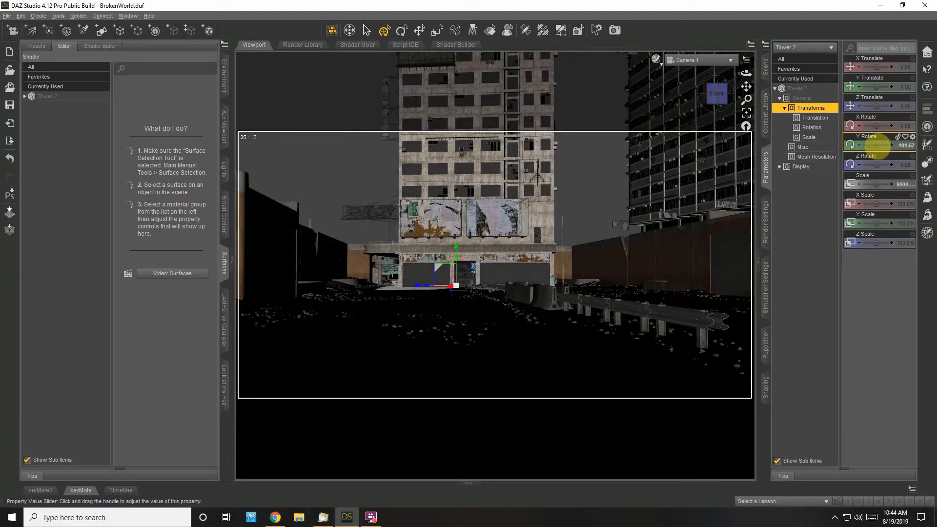
{"action": "mouse_move", "coordinate": [877, 146]}
{"action": "left_mouse_down"}
{"action": "mouse_move", "coordinate": [895, 146]}
{"action": "mouse_move", "coordinate": [877, 148]}
{"action": "left_mouse_up"}
{"action": "left_click", "coordinate": [900, 147]}
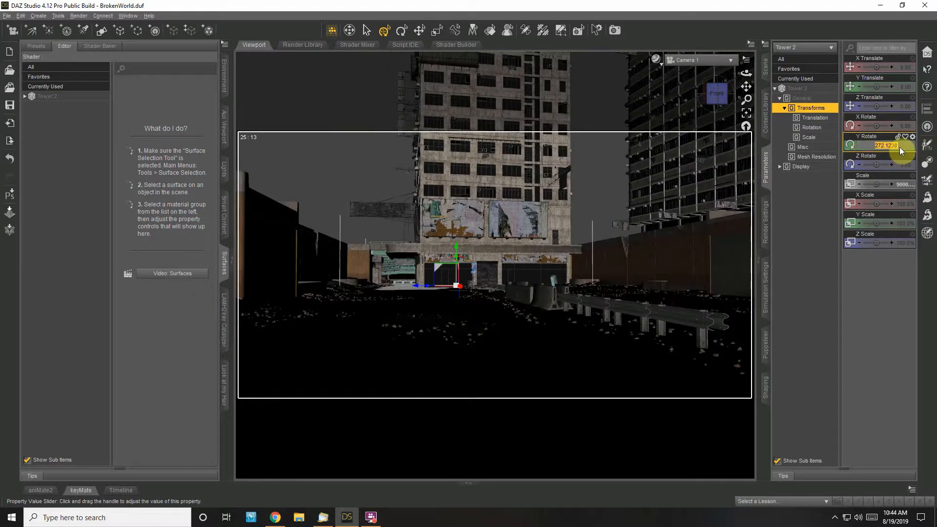
{"action": "type", "text": "270"}
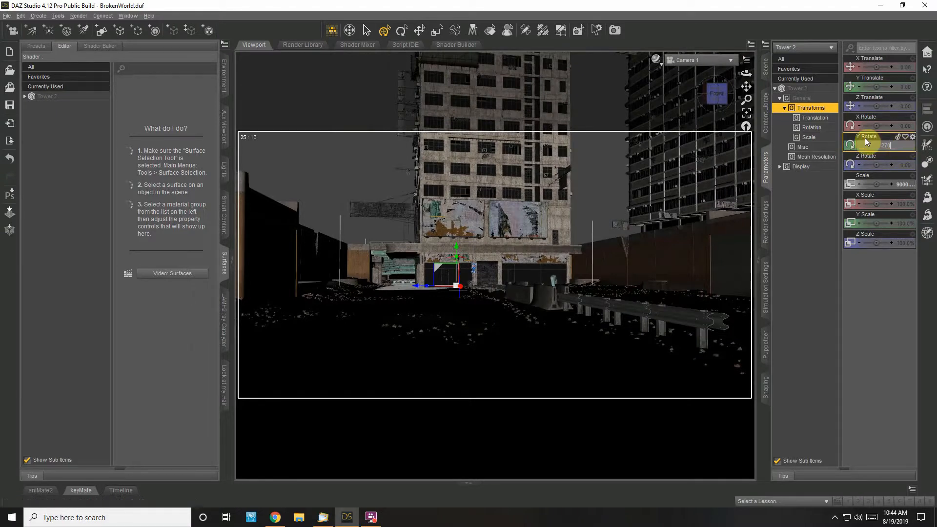
{"action": "key", "text": "Return"}
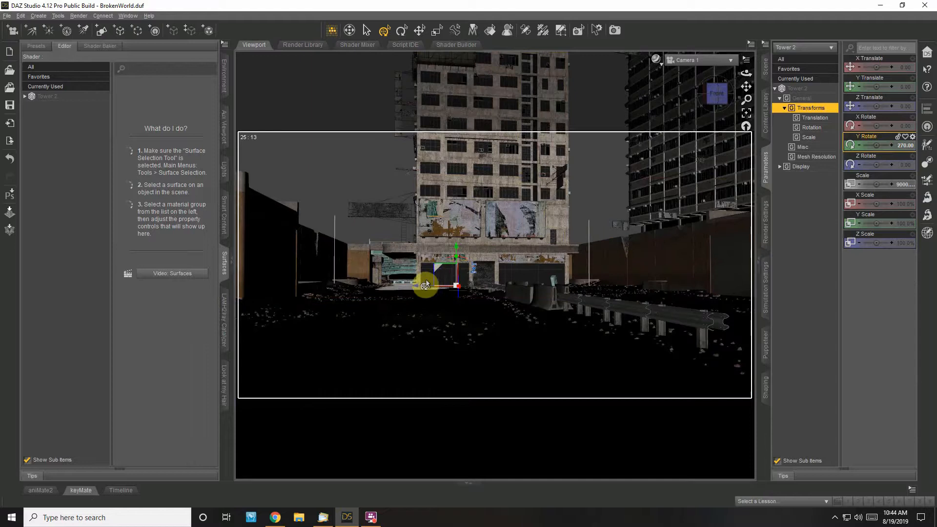
Move Tower 2 behind the right retaining wall, beyond Tower 8, and raise it to a Y position of about 650.
{"action": "left_click_drag", "start_coordinate": [417, 292], "coordinate": [663, 277]}
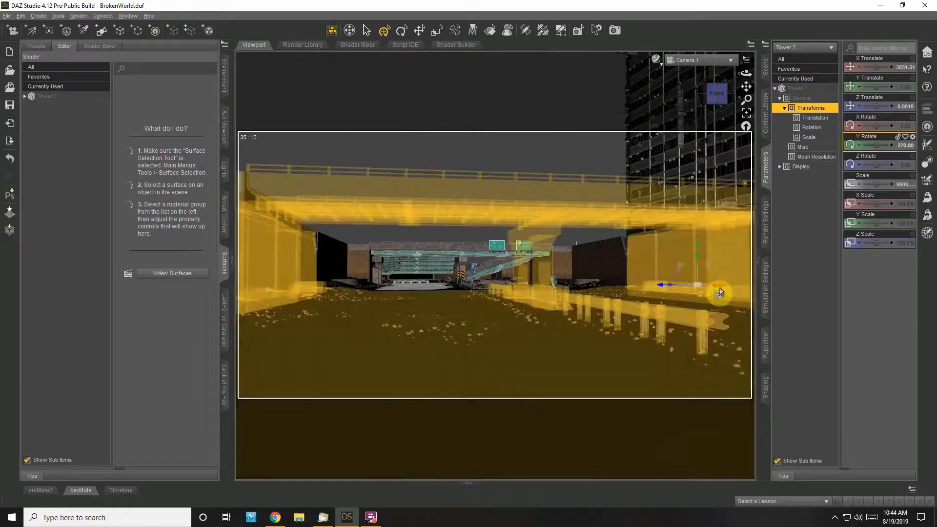
{"action": "left_click_drag", "start_coordinate": [717, 291], "coordinate": [621, 291]}
{"action": "left_click_drag", "start_coordinate": [616, 248], "coordinate": [617, 220]}
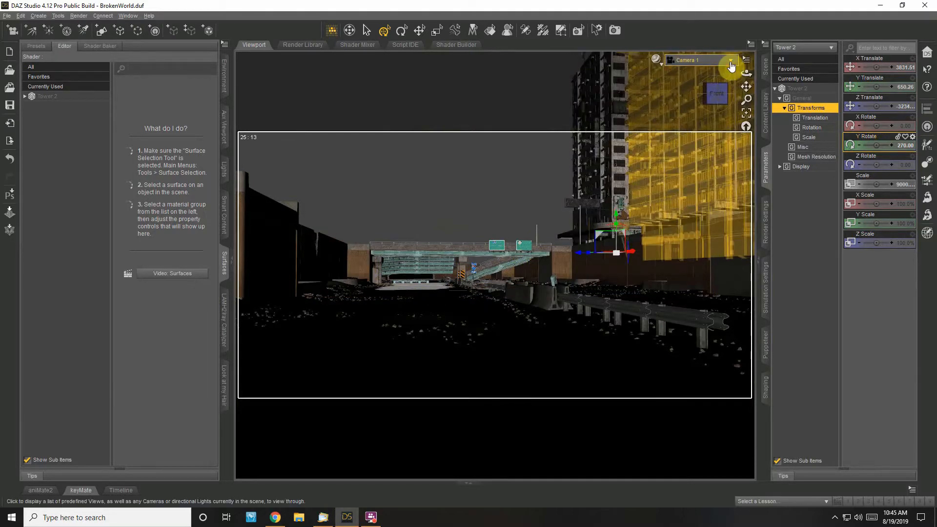
In Perspective View, rotate Tower 8 slightly to about -88.73 degrees on Y and move it nearer the retaining wall, farther from Tower 2.
{"action": "left_click", "coordinate": [732, 60]}
{"action": "left_click", "coordinate": [730, 69]}
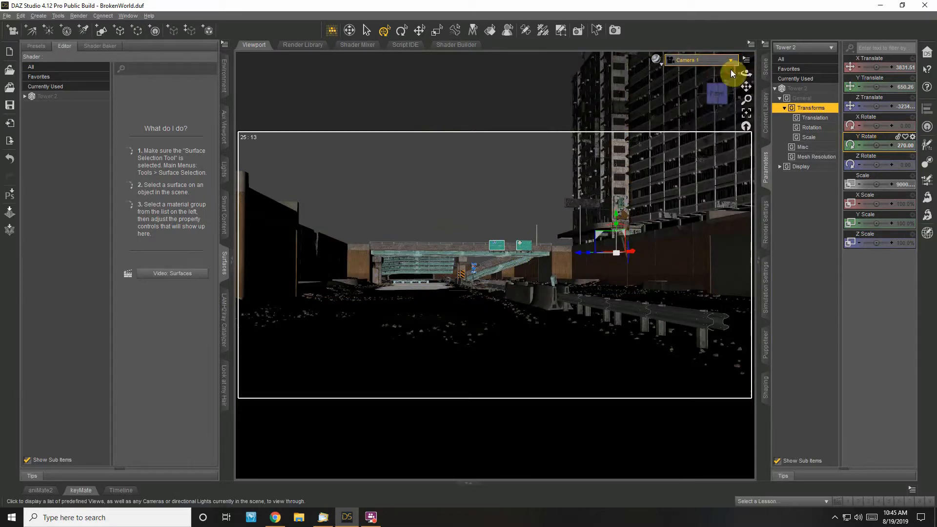
{"action": "left_click", "coordinate": [747, 113]}
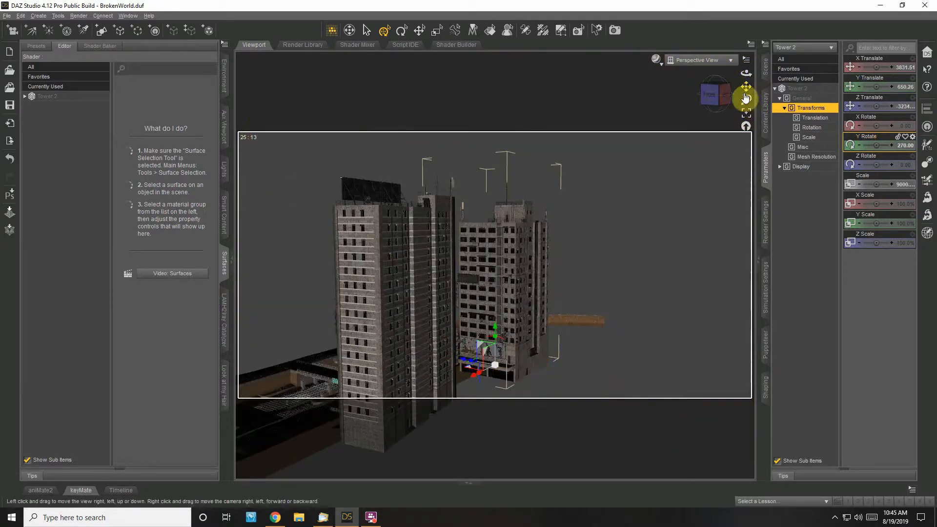
{"action": "left_click_drag", "start_coordinate": [744, 73], "coordinate": [654, 86]}
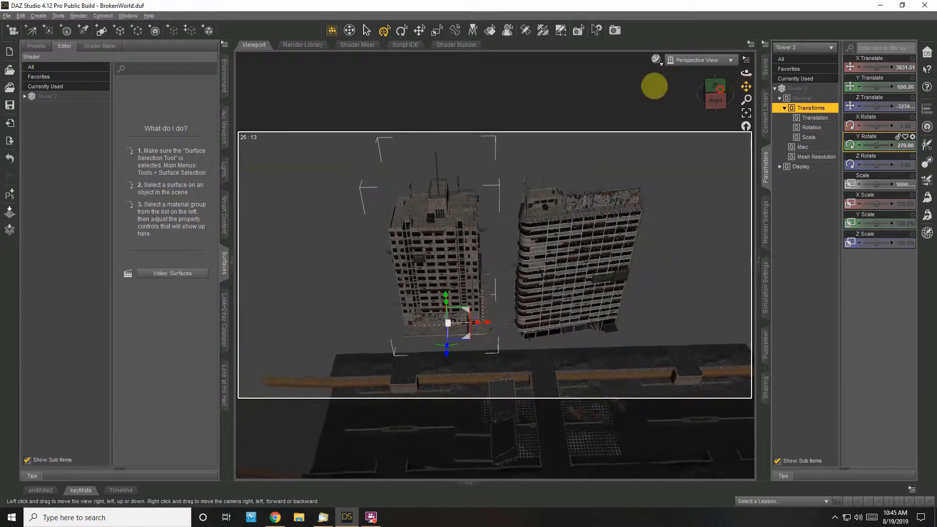
{"action": "left_click", "coordinate": [609, 244]}
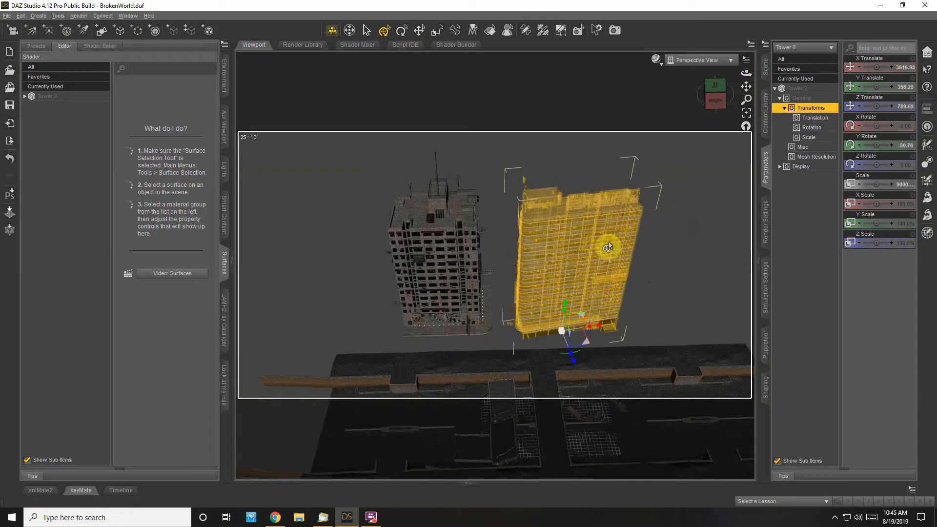
{"action": "left_click", "coordinate": [571, 356]}
{"action": "left_click", "coordinate": [591, 312]}
{"action": "left_click_drag", "start_coordinate": [574, 358], "coordinate": [575, 359]}
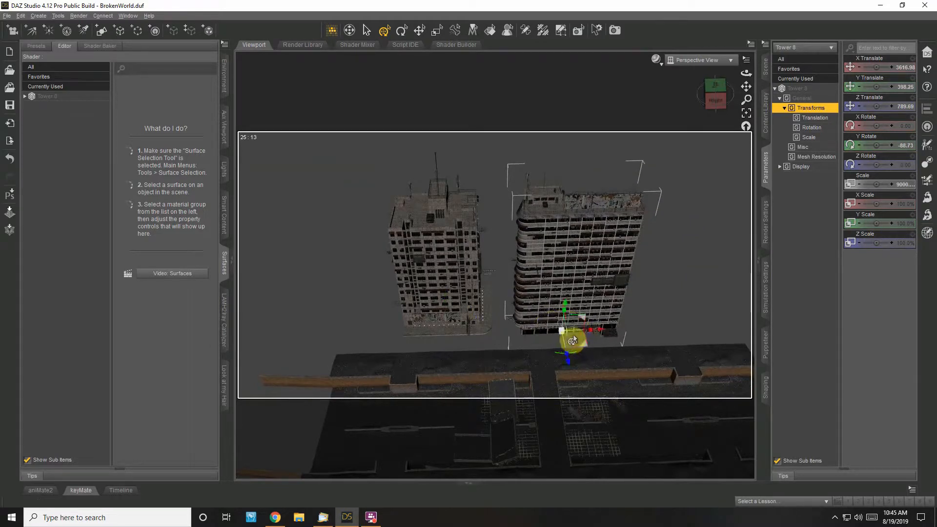
{"action": "left_click_drag", "start_coordinate": [586, 350], "coordinate": [607, 362]}
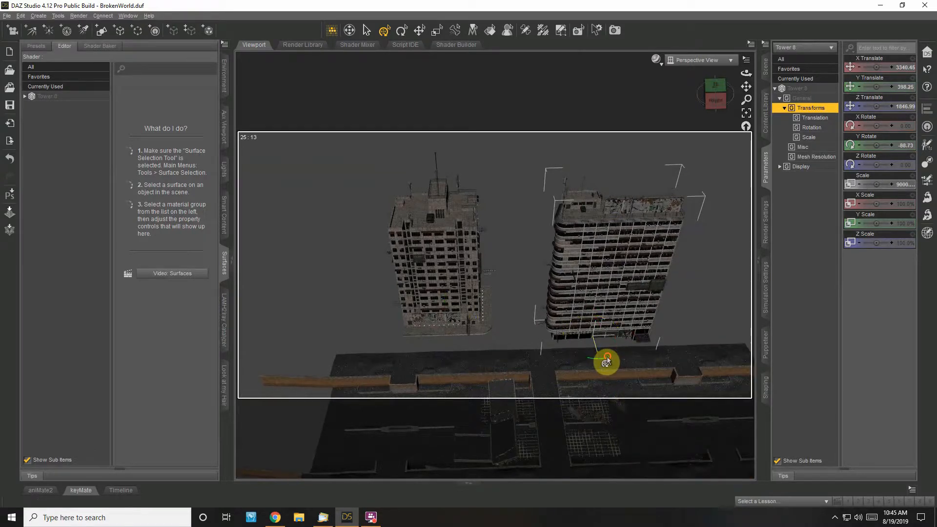
Move Tower 2 closer to Tower 8 and the retaining wall, to about X 3208, and return to the Camera 1 view.
{"action": "left_click", "coordinate": [486, 327]}
{"action": "left_click_drag", "start_coordinate": [464, 346], "coordinate": [503, 357]}
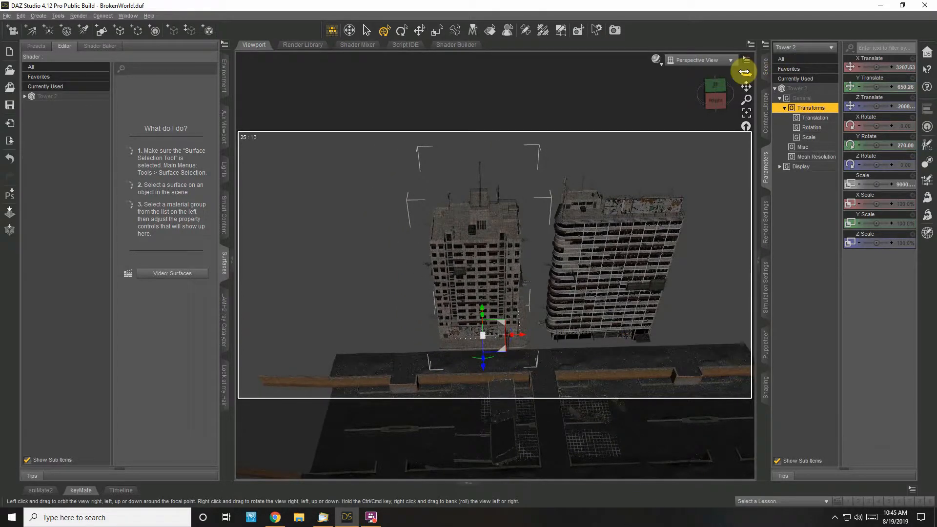
{"action": "left_click", "coordinate": [729, 60]}
{"action": "left_click", "coordinate": [736, 156]}
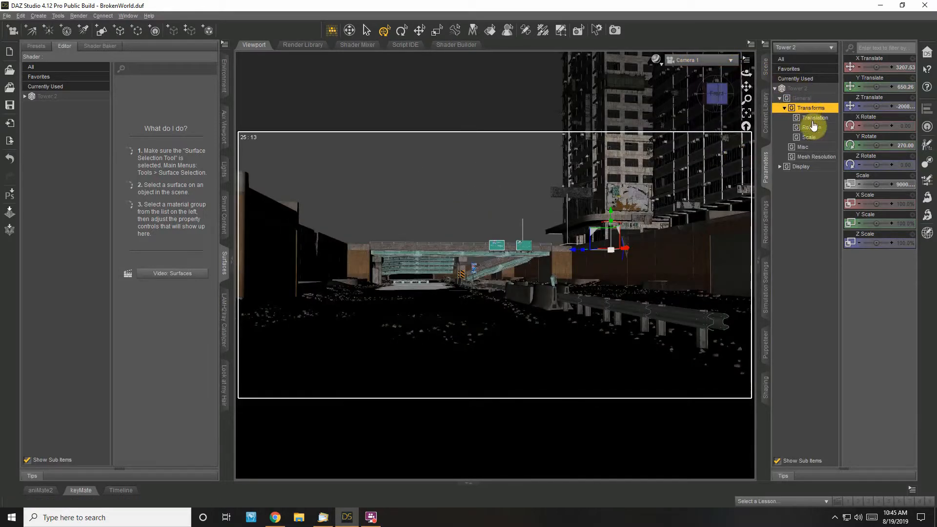
Look through the Kitbashers buildings in the content library and load Tower 3 into the scene.
{"action": "left_click", "coordinate": [765, 131]}
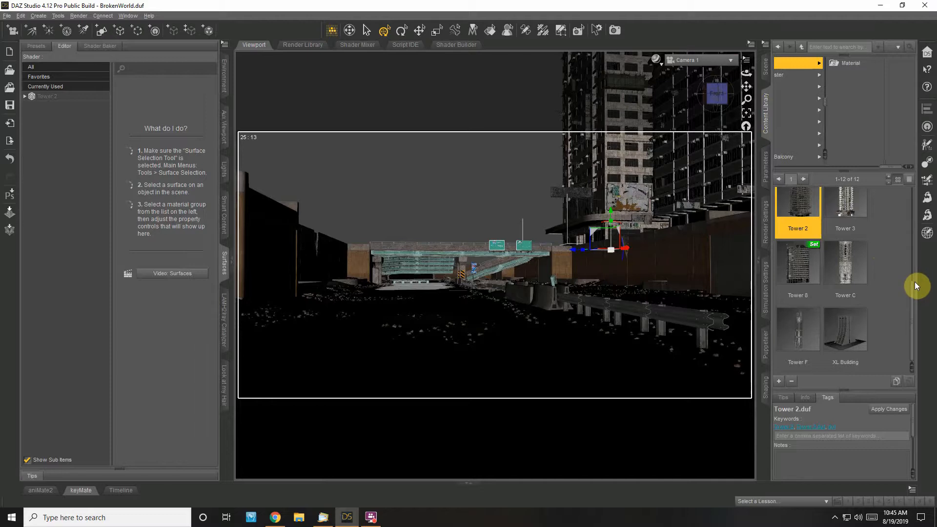
{"action": "scroll", "coordinate": [915, 282], "scroll_direction": "up", "scroll_amount": 2}
{"action": "left_click_drag", "start_coordinate": [914, 277], "coordinate": [913, 208]}
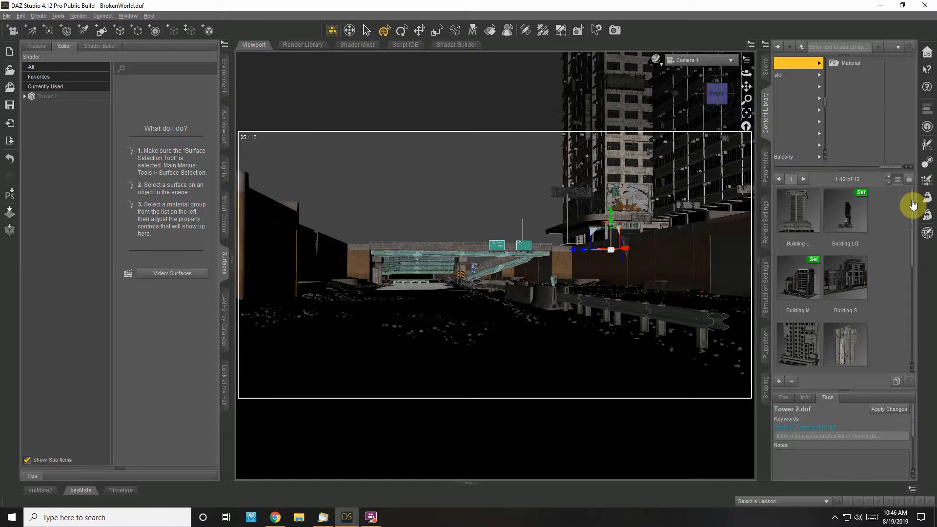
{"action": "scroll", "coordinate": [913, 205], "scroll_direction": "down", "scroll_amount": 5}
{"action": "scroll", "coordinate": [913, 207], "scroll_direction": "up", "scroll_amount": 5}
{"action": "left_click_drag", "start_coordinate": [914, 260], "coordinate": [923, 316]}
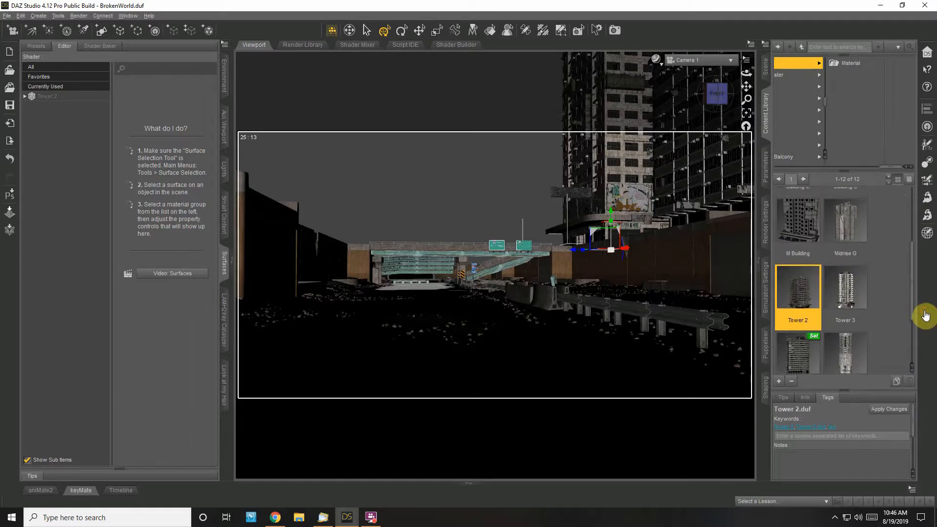
{"action": "double_click", "coordinate": [846, 288]}
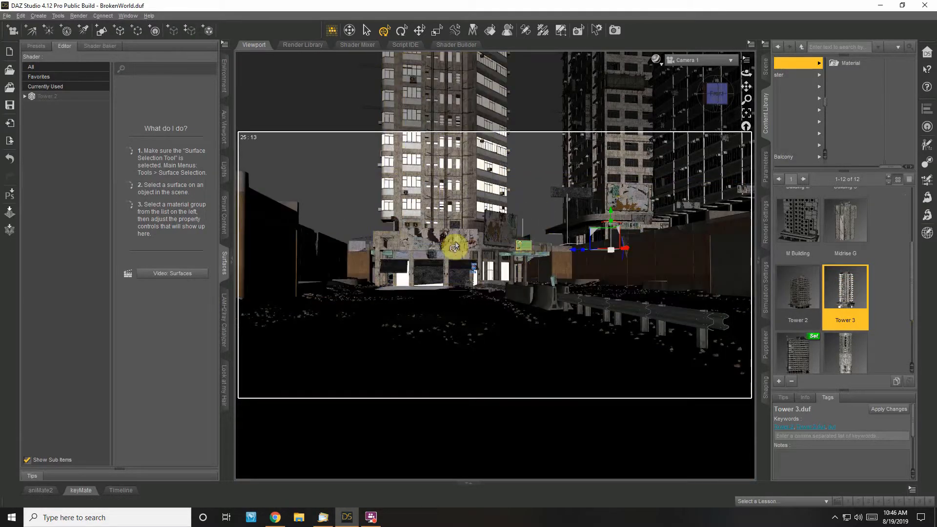
Select Tower 3 in the scene and rotate it sideways about its vertical axis.
{"action": "left_click", "coordinate": [767, 68]}
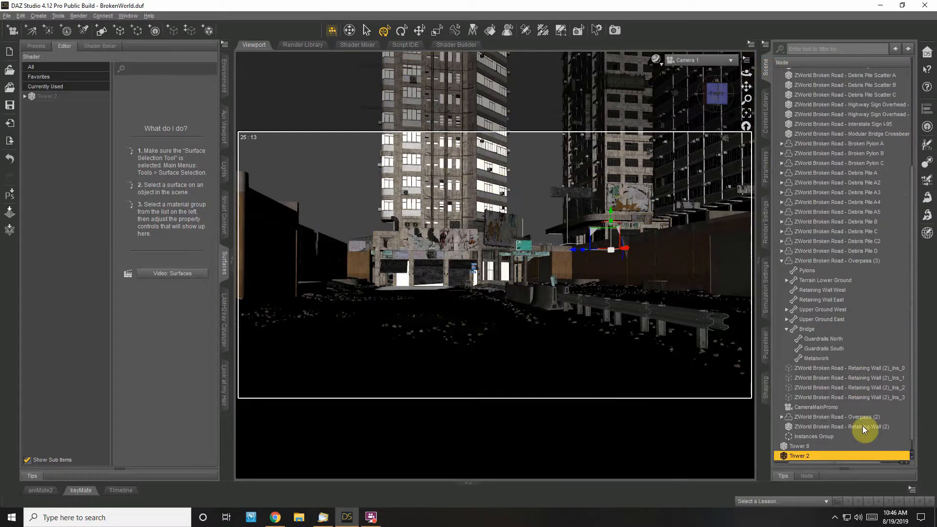
{"action": "scroll", "coordinate": [862, 426], "scroll_direction": "down", "scroll_amount": 1}
{"action": "left_click", "coordinate": [813, 459]}
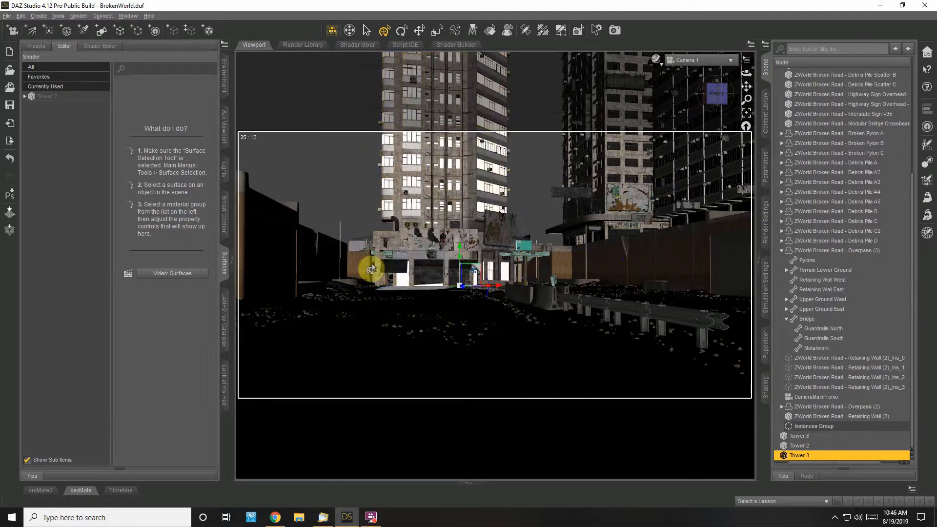
{"action": "mouse_move", "coordinate": [449, 292]}
{"action": "left_mouse_down"}
{"action": "mouse_move", "coordinate": [493, 291]}
{"action": "mouse_move", "coordinate": [444, 307]}
{"action": "mouse_move", "coordinate": [460, 303]}
{"action": "left_mouse_up"}
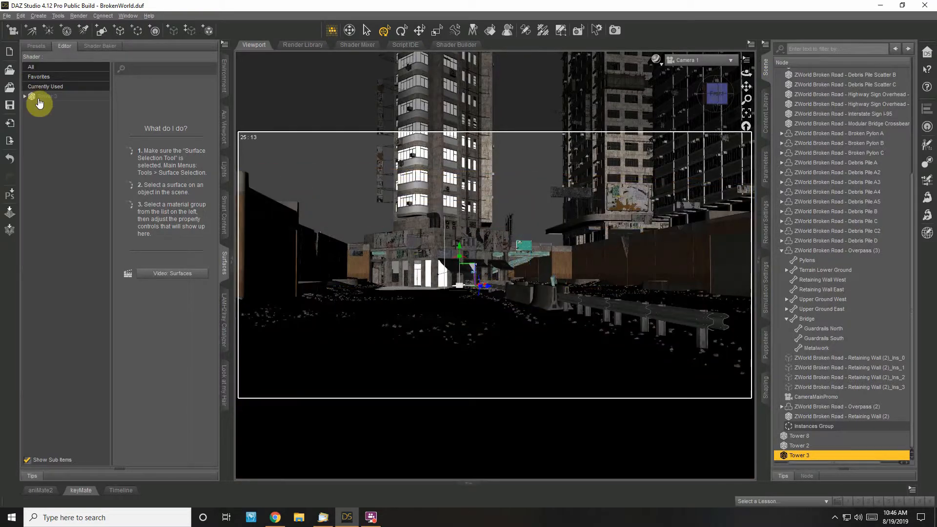
Expand Tower 3's surface list, collapse the Road group in the scene tree, and toggle Tower 3's visibility off and on.
{"action": "left_click", "coordinate": [25, 97]}
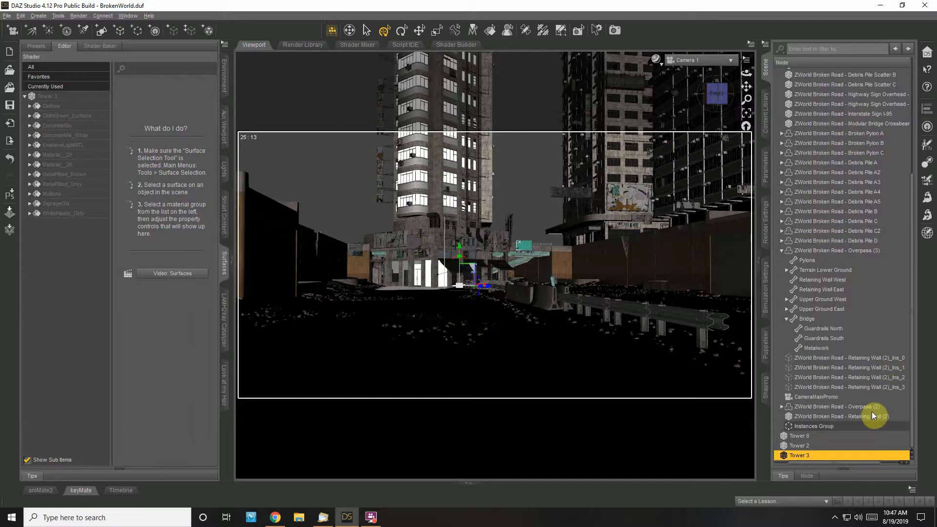
{"action": "left_click_drag", "start_coordinate": [808, 464], "coordinate": [792, 463]}
{"action": "scroll", "coordinate": [810, 200], "scroll_direction": "up", "scroll_amount": 6}
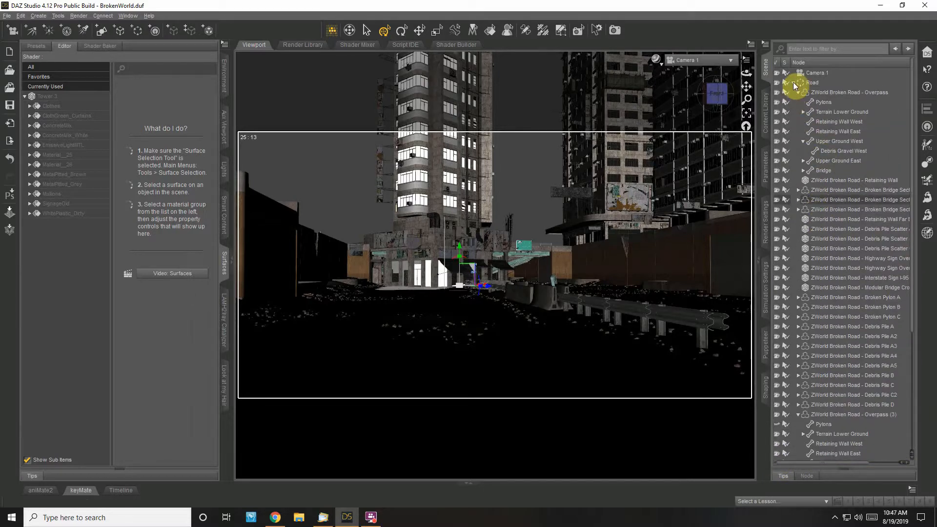
{"action": "left_click", "coordinate": [793, 83]}
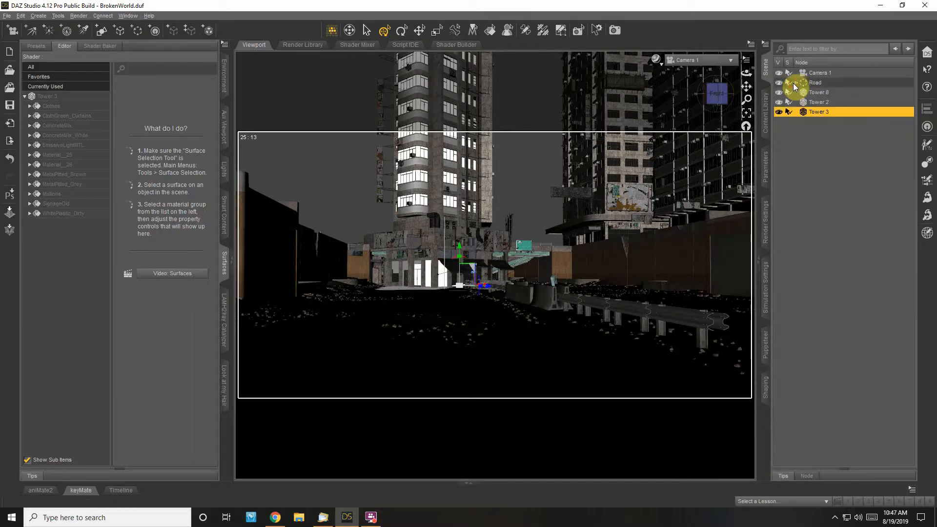
{"action": "left_click", "coordinate": [779, 112]}
{"action": "left_click", "coordinate": [779, 112]}
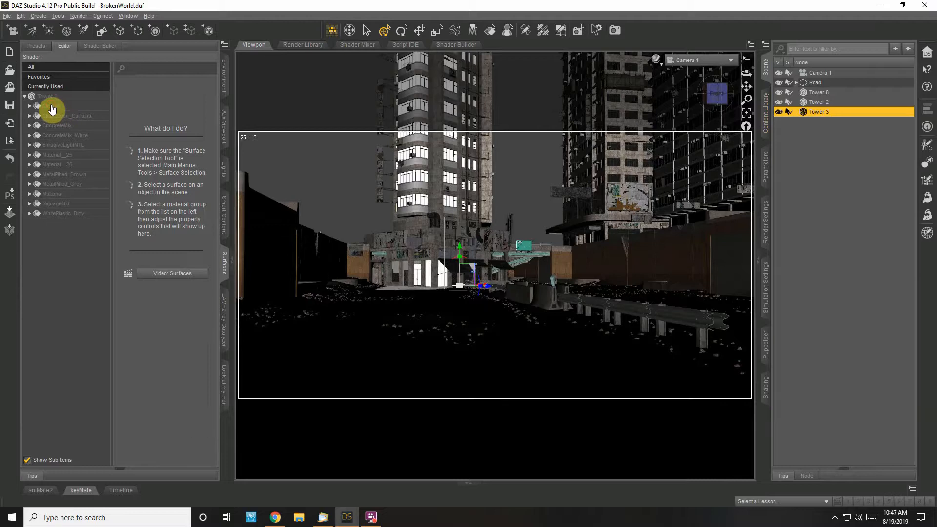
Find Tower 3's EmissiveLightMTL surface among its materials and set its Emission Color to black.
{"action": "left_click", "coordinate": [51, 106]}
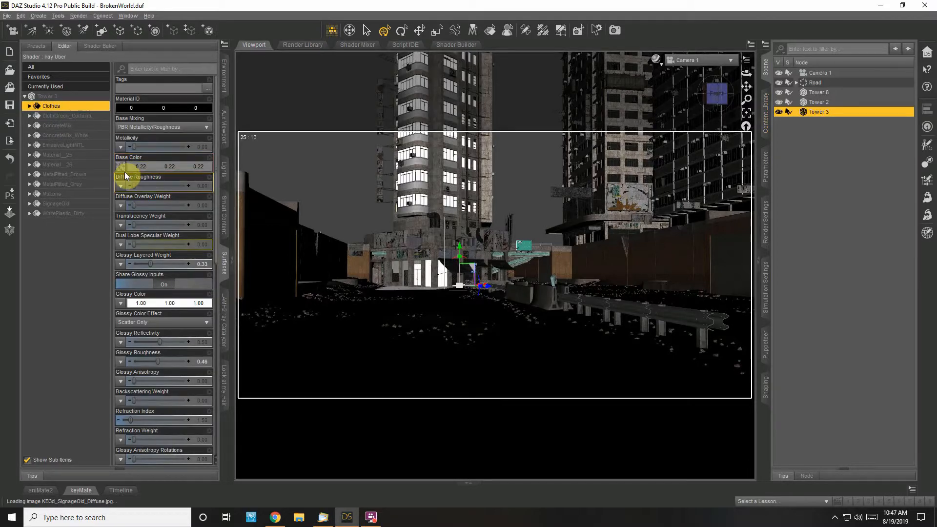
{"action": "scroll", "coordinate": [146, 181], "scroll_direction": "down", "scroll_amount": 3}
{"action": "scroll", "coordinate": [145, 185], "scroll_direction": "up", "scroll_amount": 3}
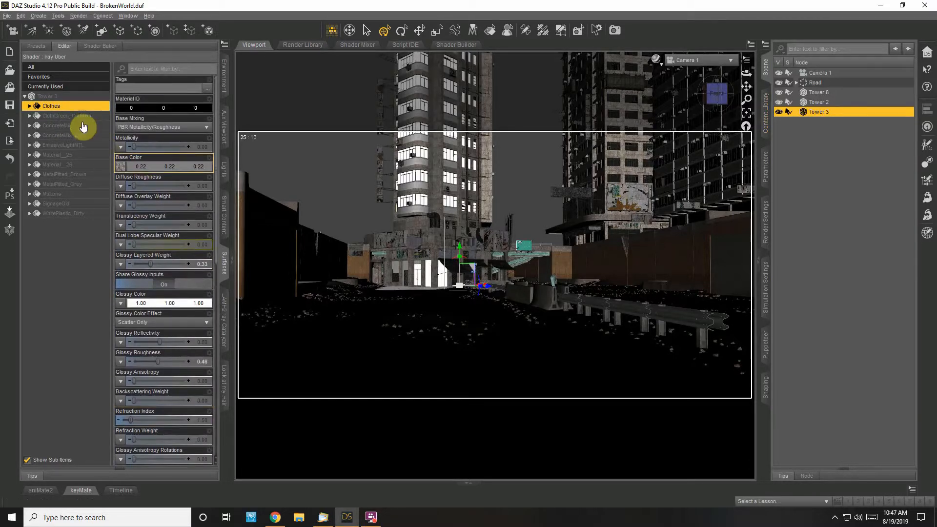
{"action": "left_click", "coordinate": [82, 121]}
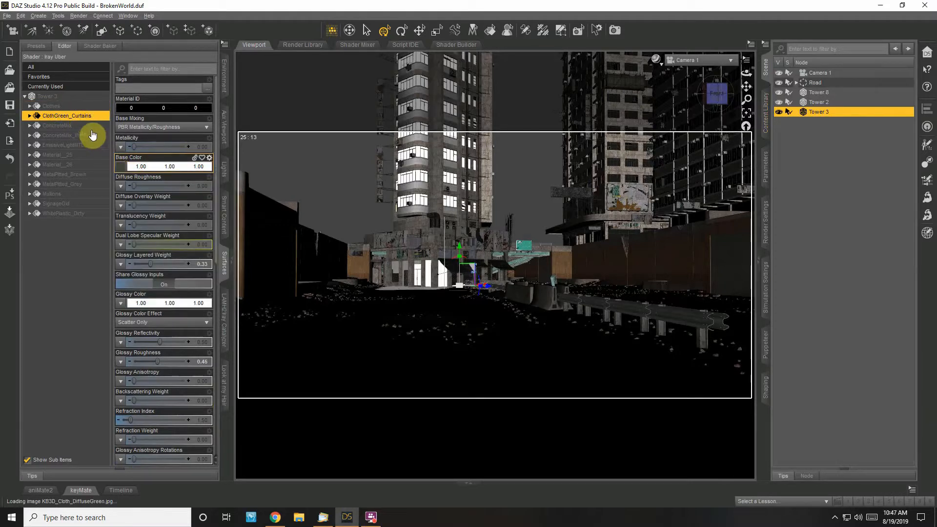
{"action": "left_click", "coordinate": [67, 126]}
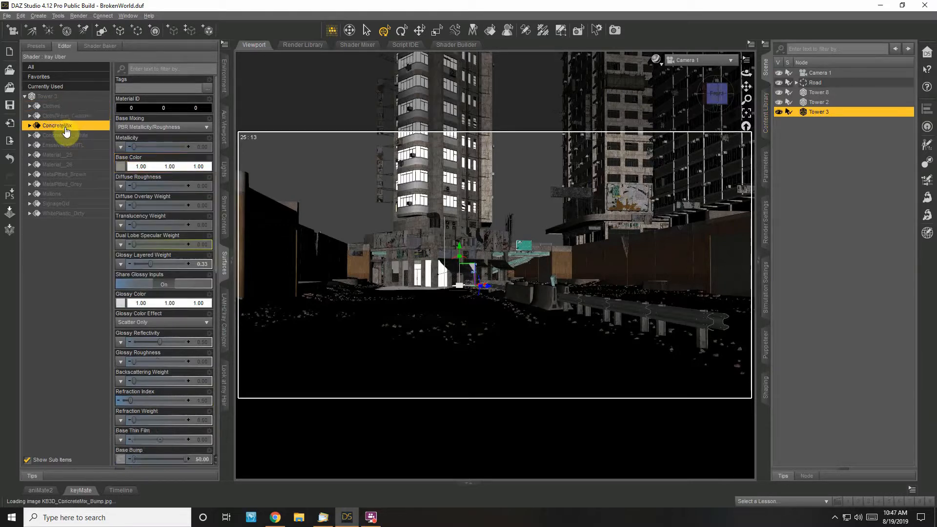
{"action": "left_click", "coordinate": [59, 137]}
{"action": "left_click", "coordinate": [60, 144]}
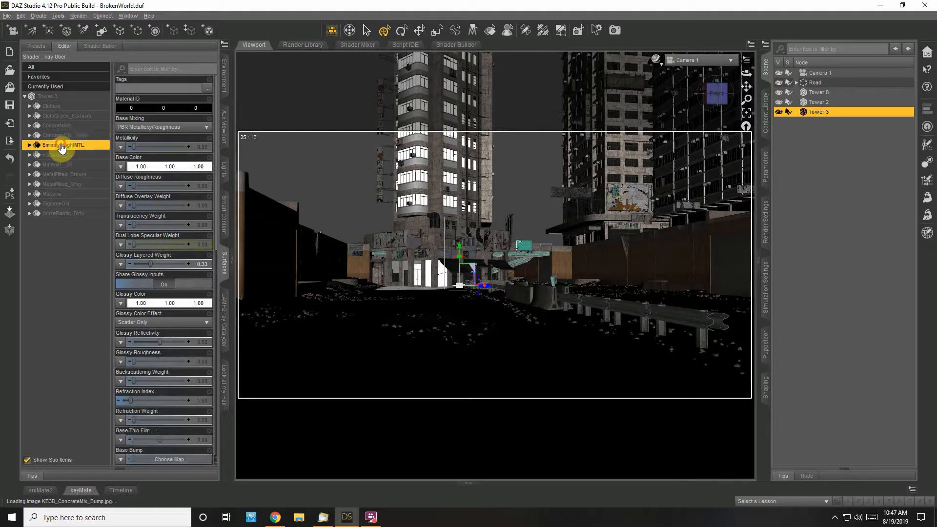
{"action": "scroll", "coordinate": [166, 220], "scroll_direction": "down", "scroll_amount": 5}
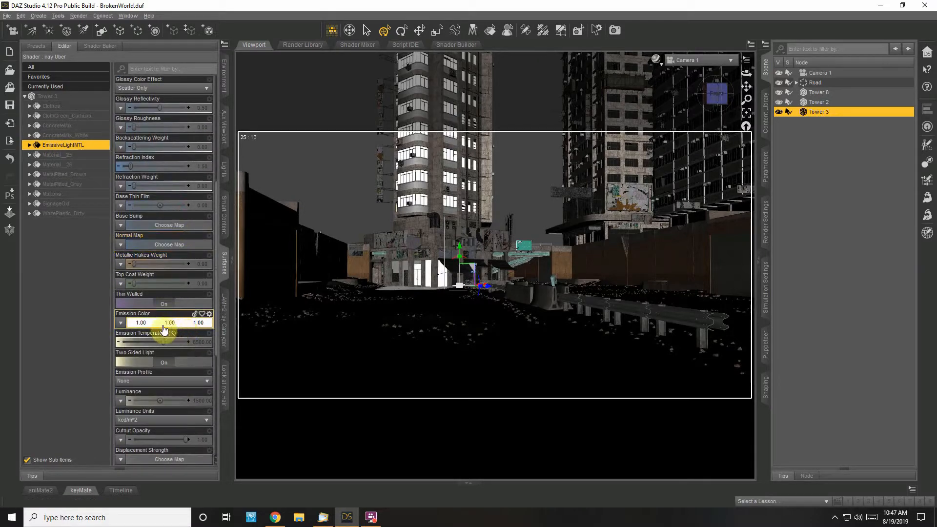
{"action": "left_click", "coordinate": [160, 324]}
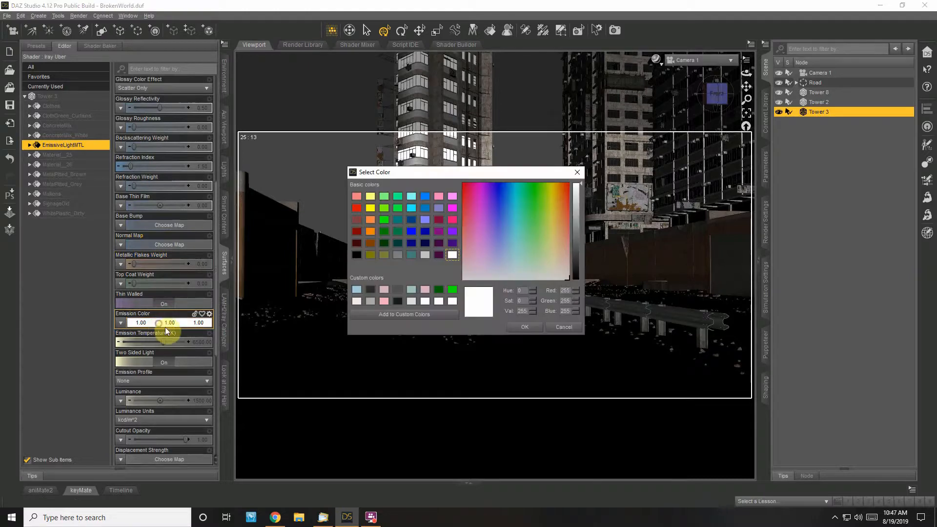
{"action": "left_click", "coordinate": [359, 254]}
{"action": "left_click", "coordinate": [525, 327]}
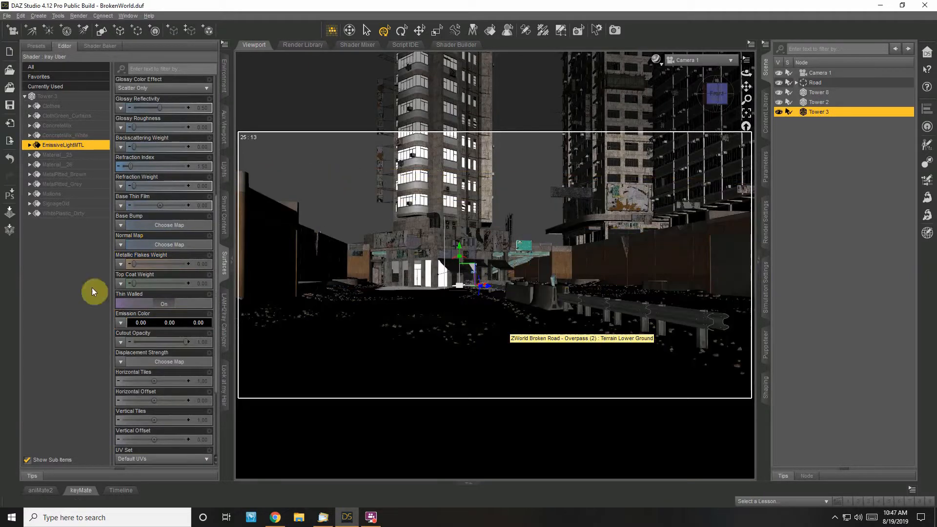
Set the EmissiveLightMTL surface's Emission Color to the pale pinkish-white custom color.
{"action": "left_click", "coordinate": [156, 325]}
{"action": "left_click", "coordinate": [356, 301]}
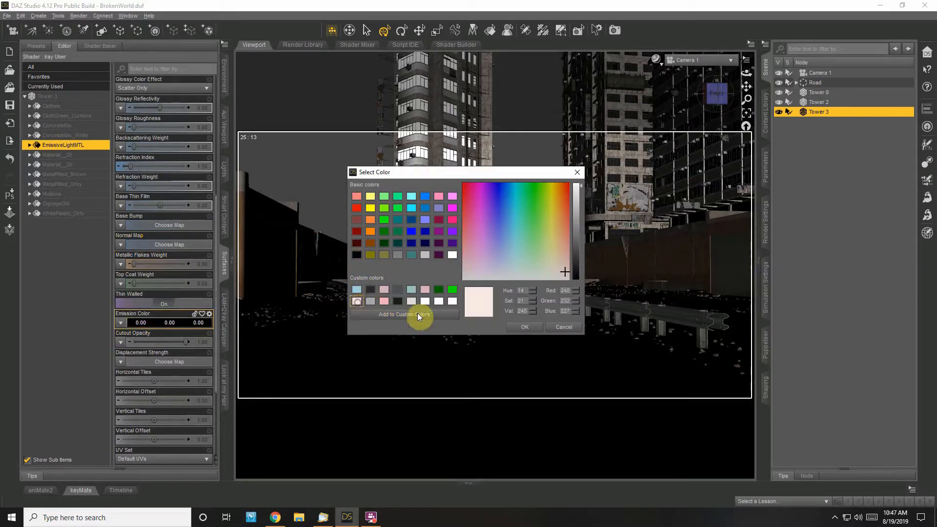
{"action": "left_click", "coordinate": [523, 328]}
Select Tower 3's Material__25 surface and set its Emission Color to black.
{"action": "left_click", "coordinate": [51, 157]}
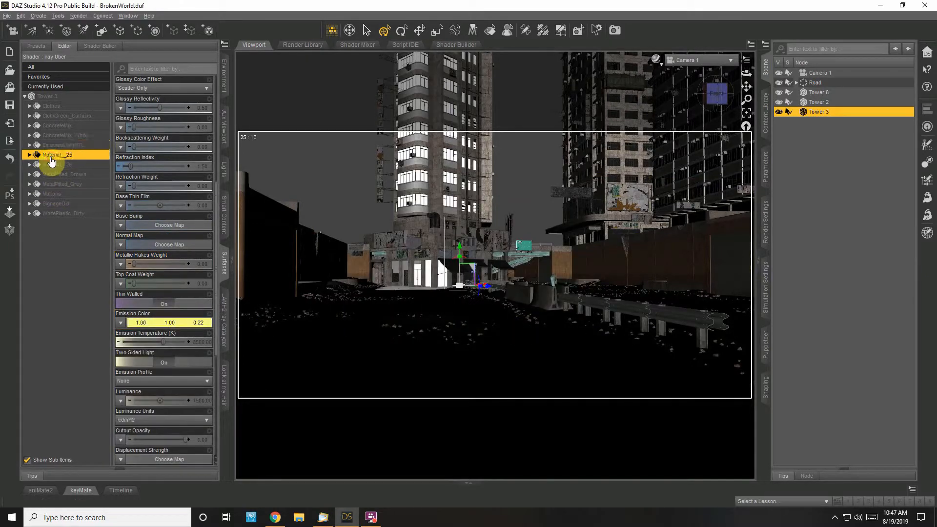
{"action": "scroll", "coordinate": [157, 296], "scroll_direction": "up", "scroll_amount": 5}
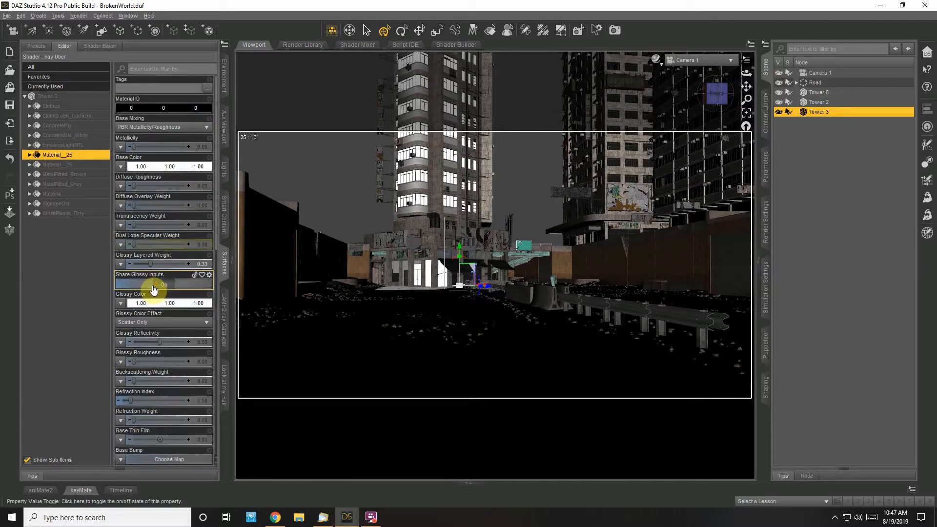
{"action": "scroll", "coordinate": [152, 275], "scroll_direction": "down", "scroll_amount": 3}
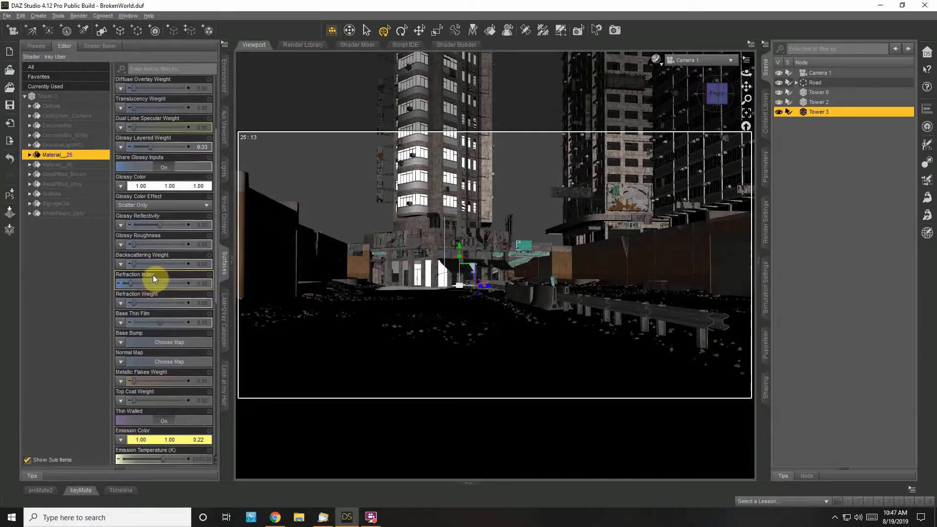
{"action": "scroll", "coordinate": [154, 356], "scroll_direction": "down", "scroll_amount": 4}
{"action": "left_click", "coordinate": [150, 265]}
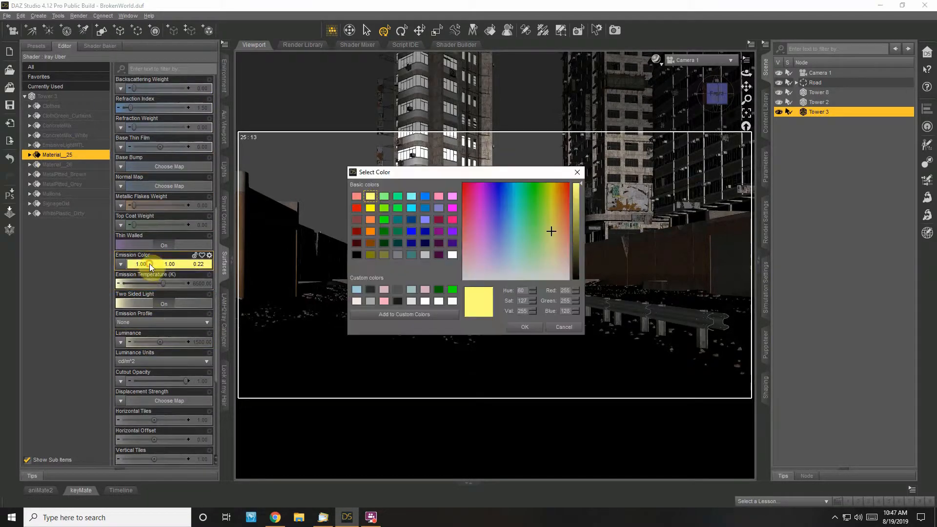
{"action": "left_click", "coordinate": [357, 255]}
{"action": "left_click", "coordinate": [510, 326]}
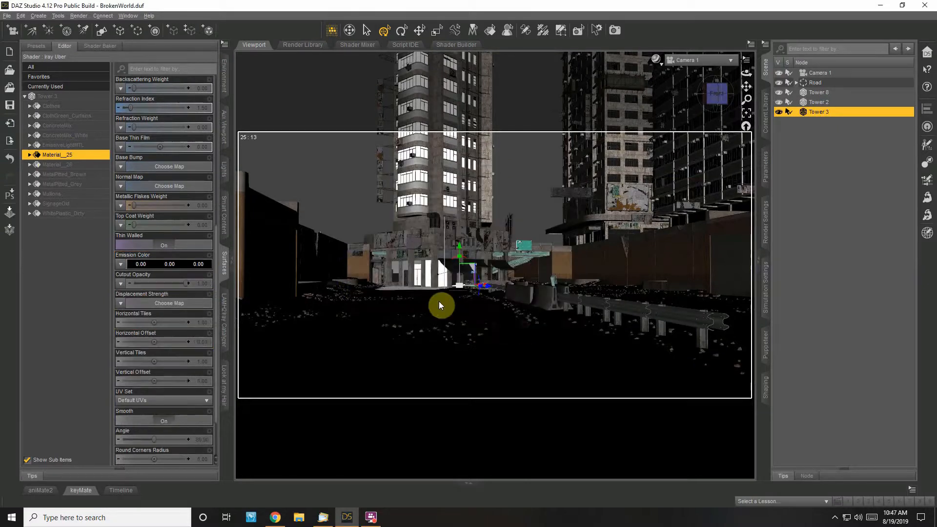
Set Material__25's Base Color to black and its Glossy Reflectivity to 0.68.
{"action": "scroll", "coordinate": [170, 267], "scroll_direction": "up", "scroll_amount": 5}
{"action": "scroll", "coordinate": [170, 267], "scroll_direction": "up", "scroll_amount": 2}
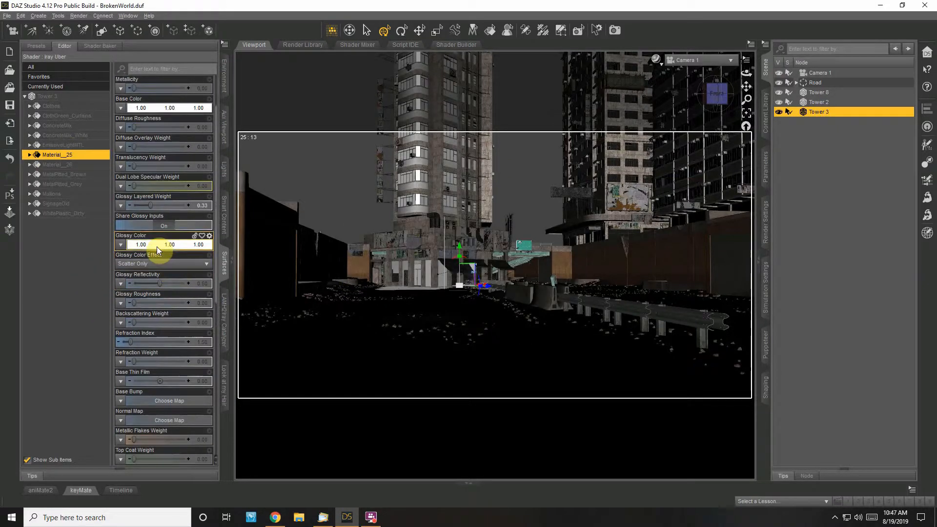
{"action": "left_click", "coordinate": [153, 167]}
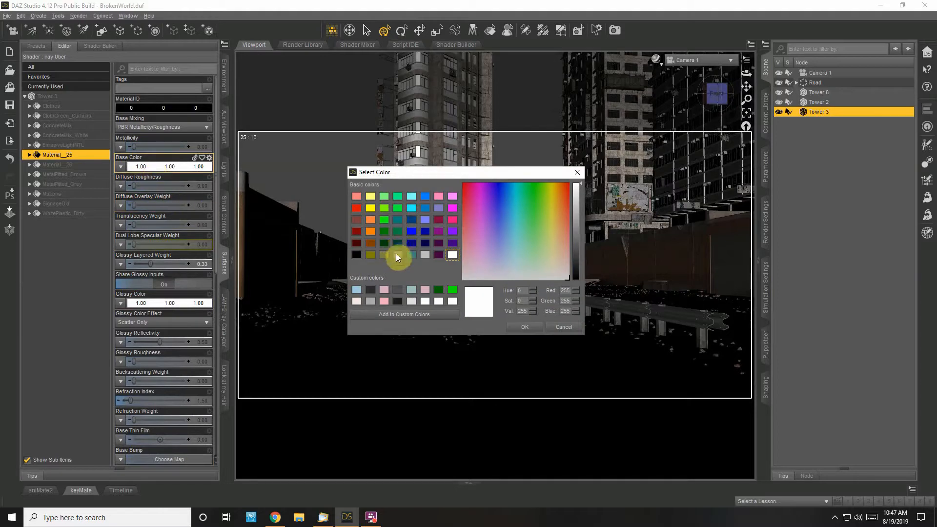
{"action": "left_click", "coordinate": [357, 254]}
{"action": "left_click", "coordinate": [521, 328]}
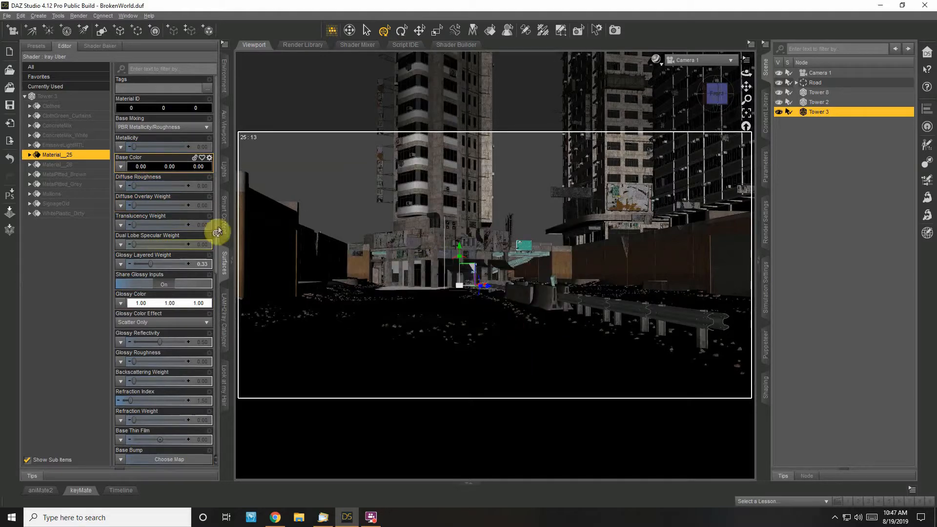
{"action": "left_click", "coordinate": [203, 235]}
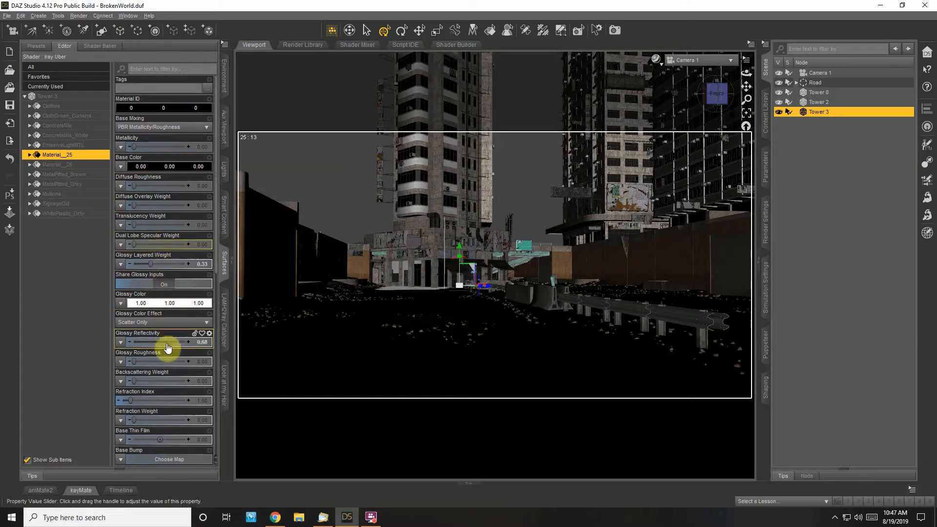
{"action": "scroll", "coordinate": [160, 363], "scroll_direction": "down", "scroll_amount": 3}
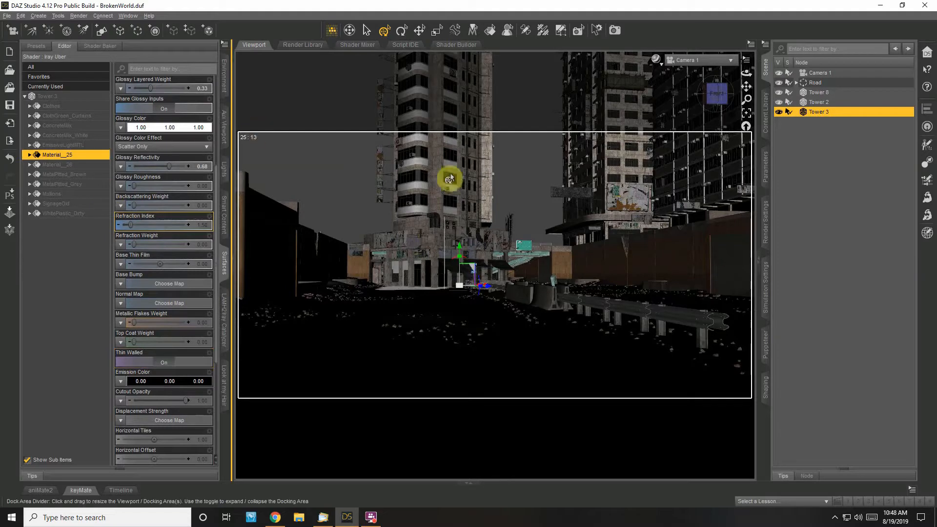
Move Tower 3 sideways off the road, behind the retaining wall opposite the other two towers.
{"action": "left_click", "coordinate": [457, 248]}
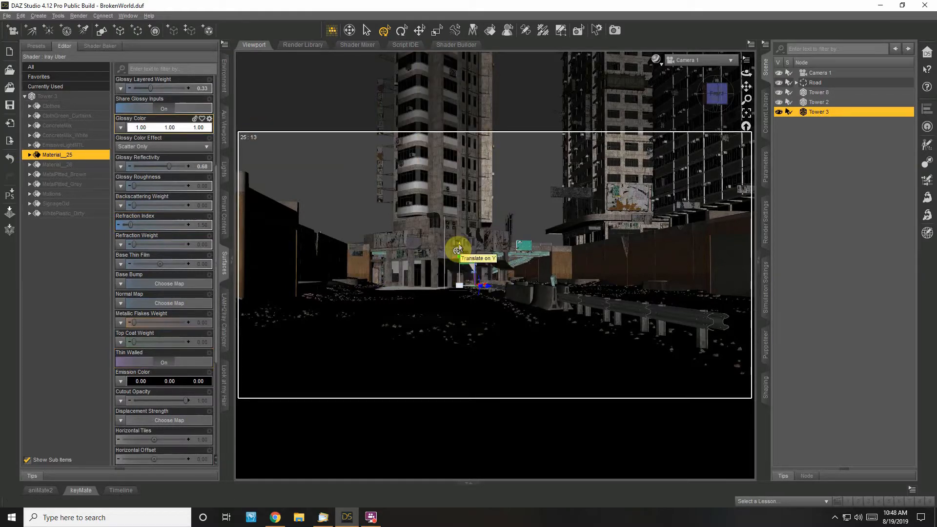
{"action": "left_click_drag", "start_coordinate": [458, 248], "coordinate": [458, 218]}
{"action": "left_click", "coordinate": [527, 251]}
{"action": "left_click_drag", "start_coordinate": [488, 257], "coordinate": [328, 263]}
Switch to Perspective View and slide Tower 3 along the road, keeping it outside the retaining wall opposite the other towers.
{"action": "left_click", "coordinate": [714, 60]}
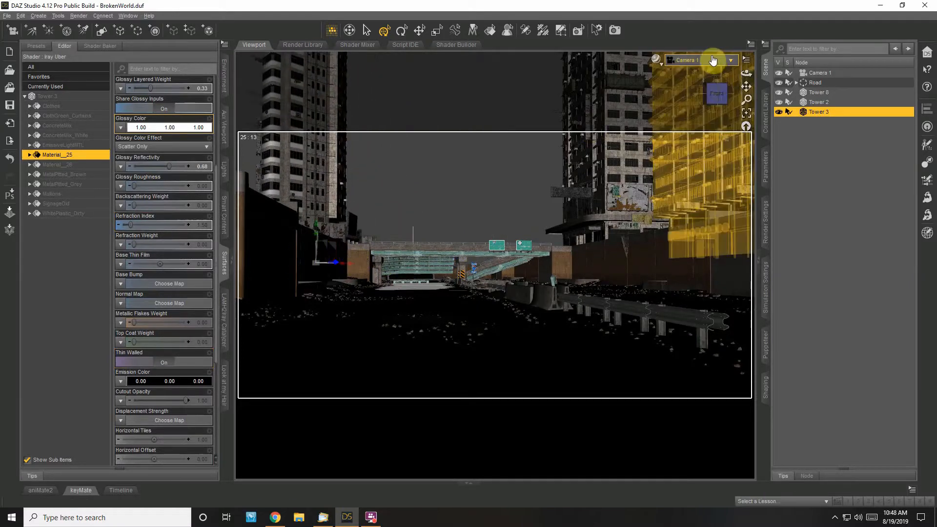
{"action": "left_click", "coordinate": [710, 62]}
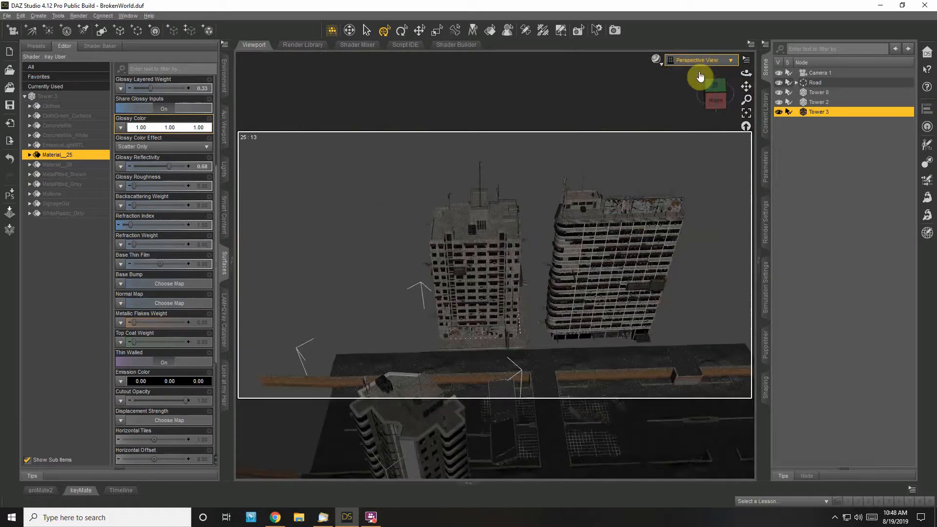
{"action": "left_click_drag", "start_coordinate": [742, 68], "coordinate": [726, 83]}
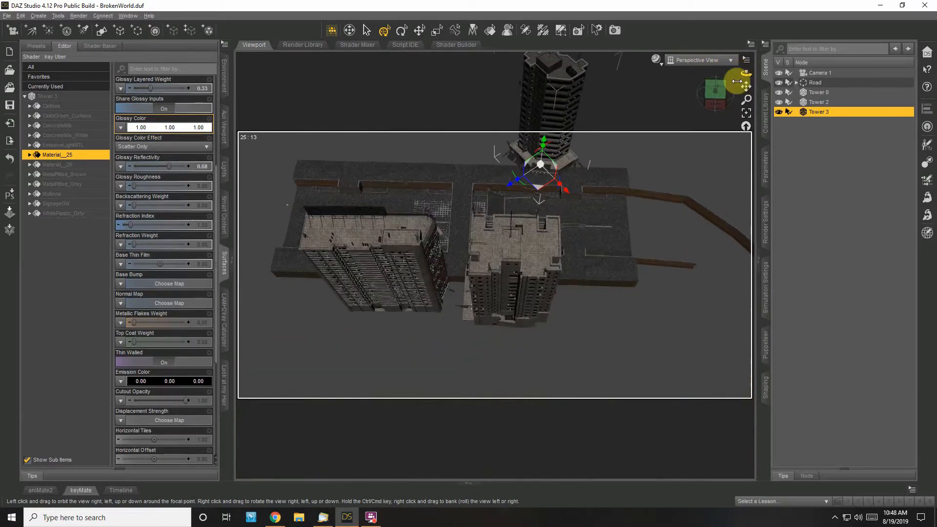
{"action": "left_click", "coordinate": [537, 196]}
{"action": "left_click_drag", "start_coordinate": [538, 194], "coordinate": [418, 183]}
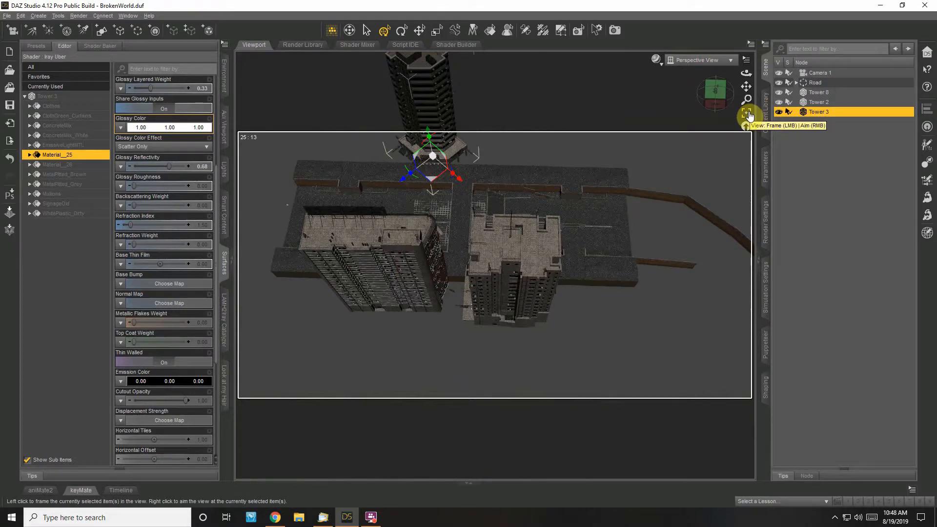
Find Tower C among the Kitbashers buildings in the content library and load it into the scene.
{"action": "left_click", "coordinate": [765, 109]}
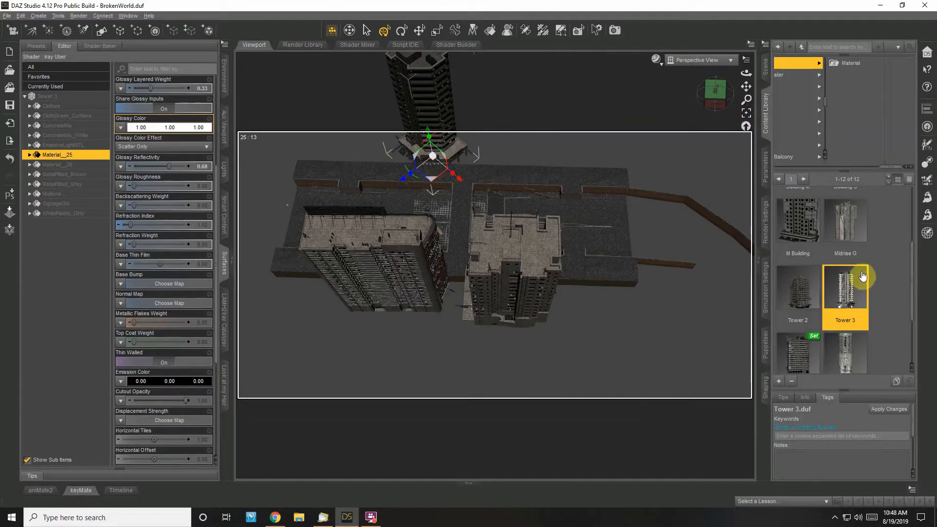
{"action": "left_click", "coordinate": [767, 69]}
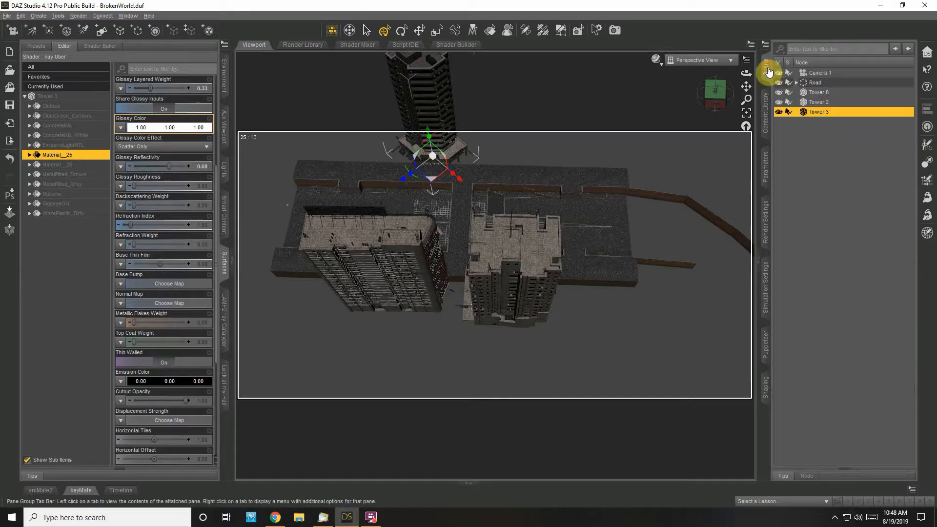
{"action": "left_click", "coordinate": [765, 109]}
{"action": "left_click_drag", "start_coordinate": [915, 249], "coordinate": [923, 293]}
{"action": "left_click", "coordinate": [848, 269]}
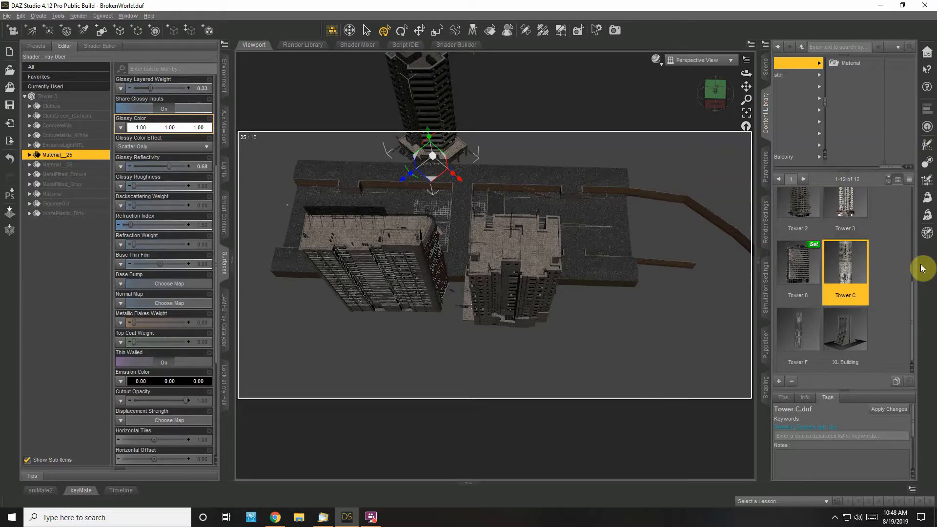
{"action": "left_click", "coordinate": [764, 73]}
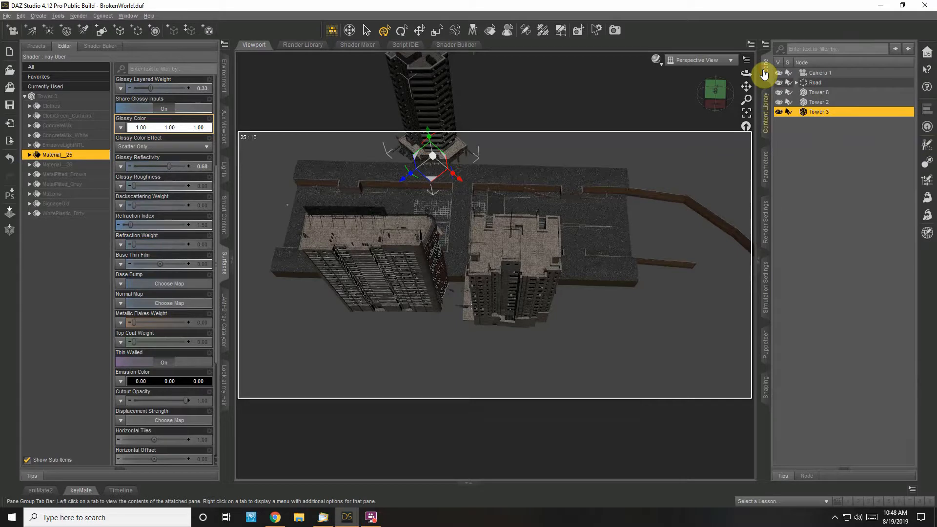
{"action": "left_click", "coordinate": [766, 104]}
{"action": "double_click", "coordinate": [851, 260]}
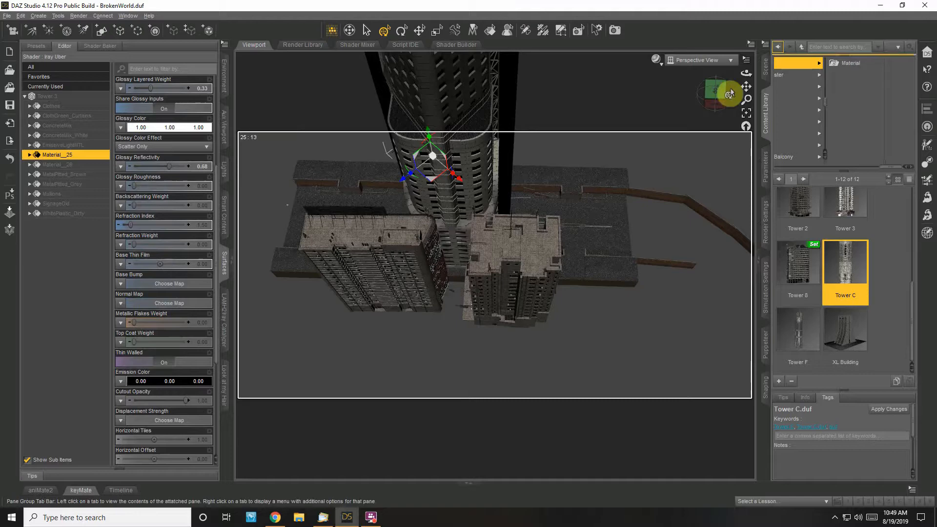
View Tower C from the front, then delete it from the scene.
{"action": "mouse_move", "coordinate": [746, 74]}
{"action": "left_mouse_down"}
{"action": "mouse_move", "coordinate": [765, 46]}
{"action": "mouse_move", "coordinate": [749, 77]}
{"action": "mouse_move", "coordinate": [770, 79]}
{"action": "mouse_move", "coordinate": [726, 78]}
{"action": "mouse_move", "coordinate": [744, 76]}
{"action": "left_mouse_up"}
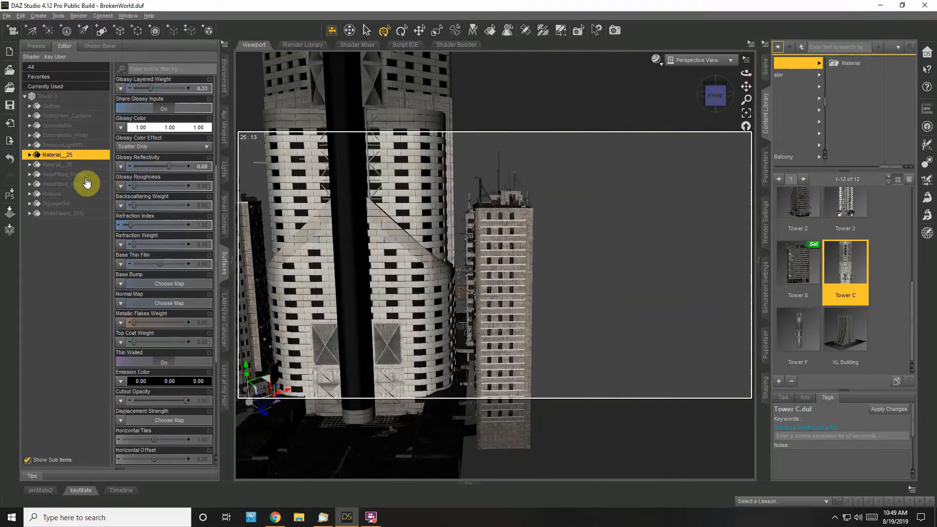
{"action": "left_click", "coordinate": [767, 74]}
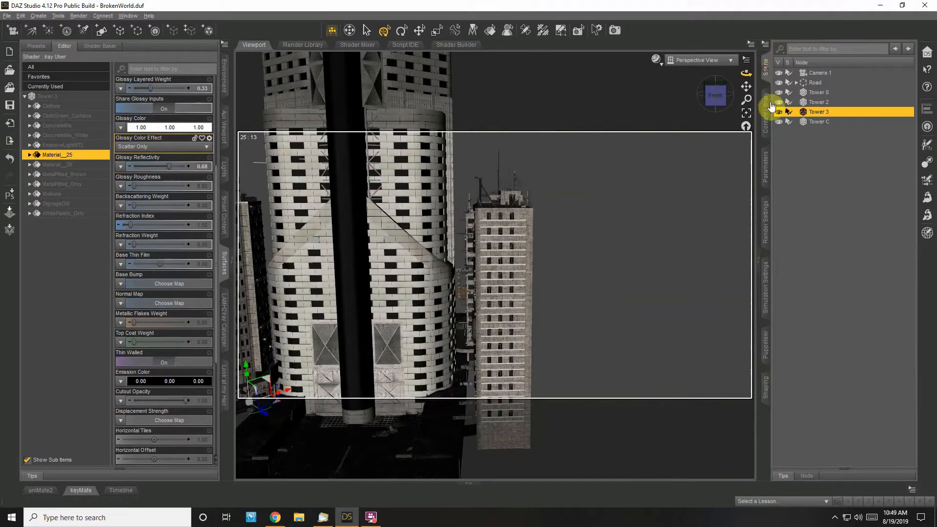
{"action": "left_click", "coordinate": [817, 121]}
{"action": "key", "text": "Delete"}
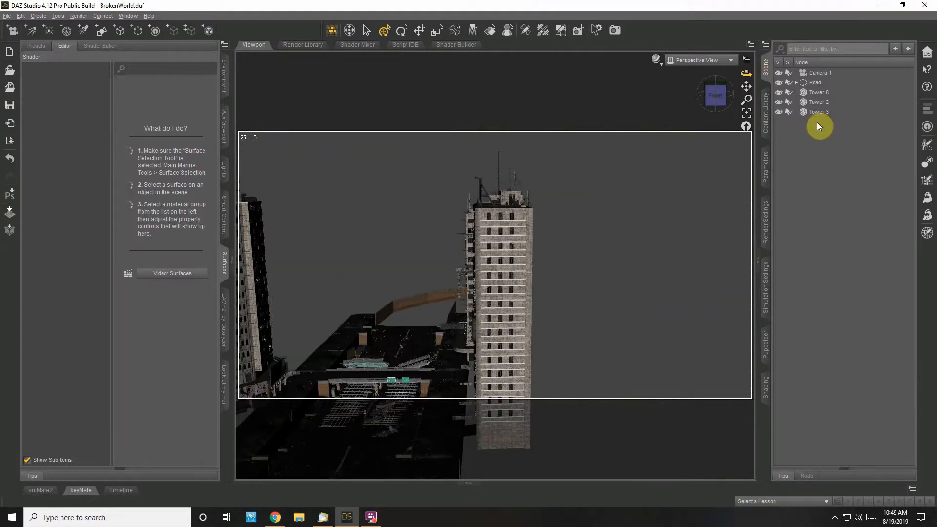
Create three node instances each of Tower 8, Tower 2 and Tower 3.
{"action": "mouse_move", "coordinate": [748, 85]}
{"action": "left_mouse_down"}
{"action": "mouse_move", "coordinate": [927, 84]}
{"action": "mouse_move", "coordinate": [731, 80]}
{"action": "mouse_move", "coordinate": [750, 74]}
{"action": "left_mouse_up"}
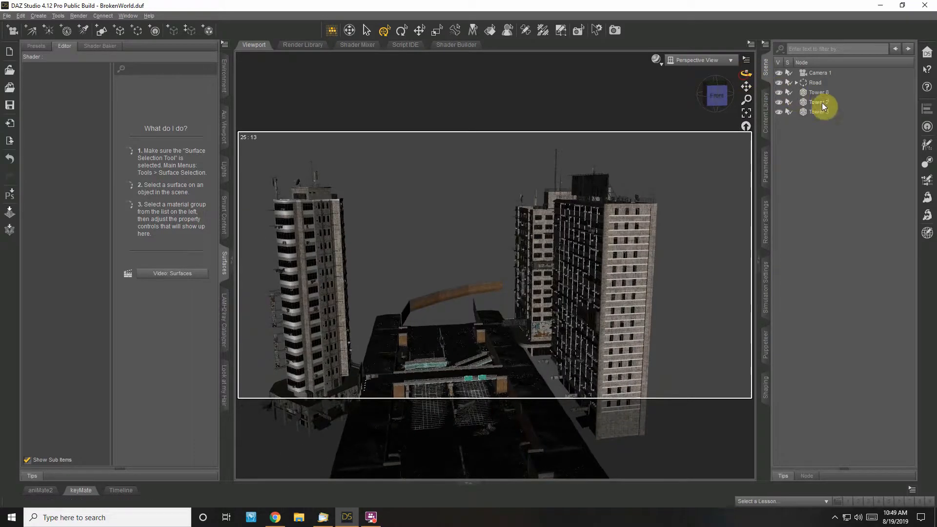
{"action": "left_click", "coordinate": [822, 95]}
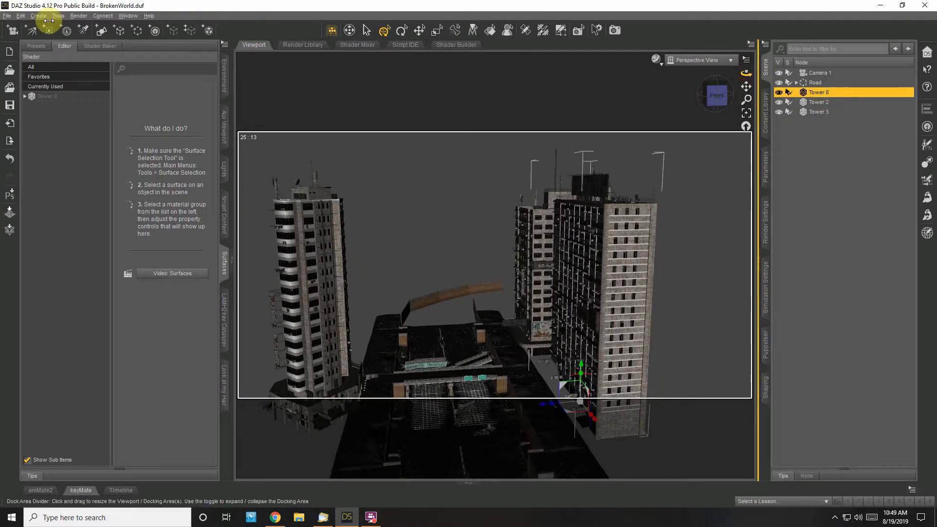
{"action": "left_click", "coordinate": [33, 17]}
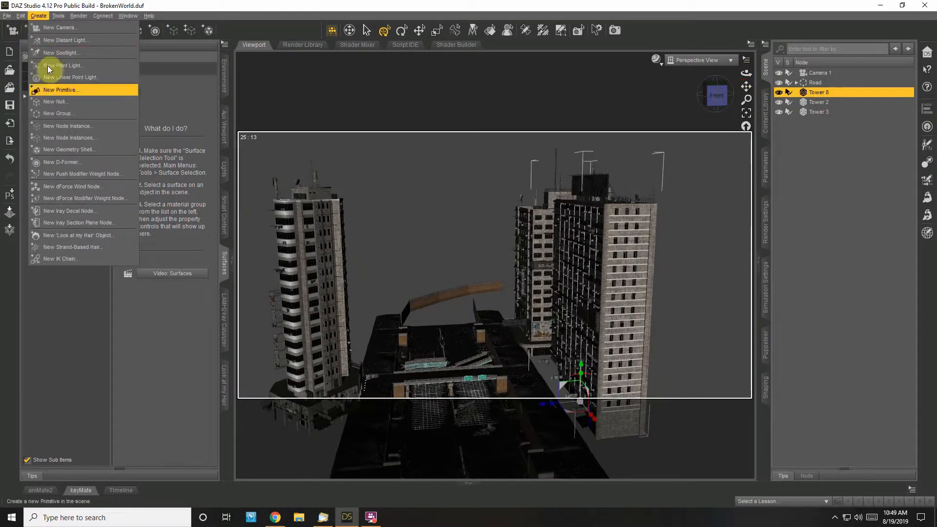
{"action": "left_click", "coordinate": [72, 137]}
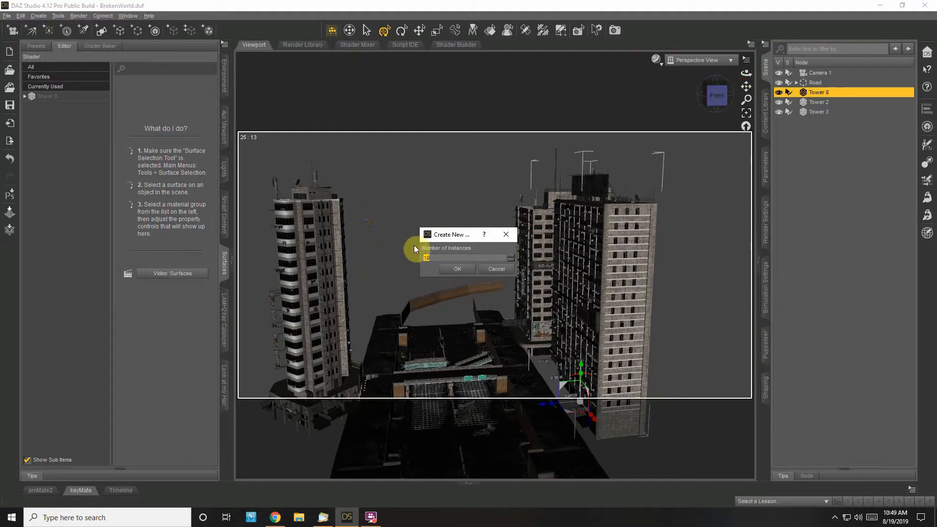
{"action": "left_click", "coordinate": [457, 269]}
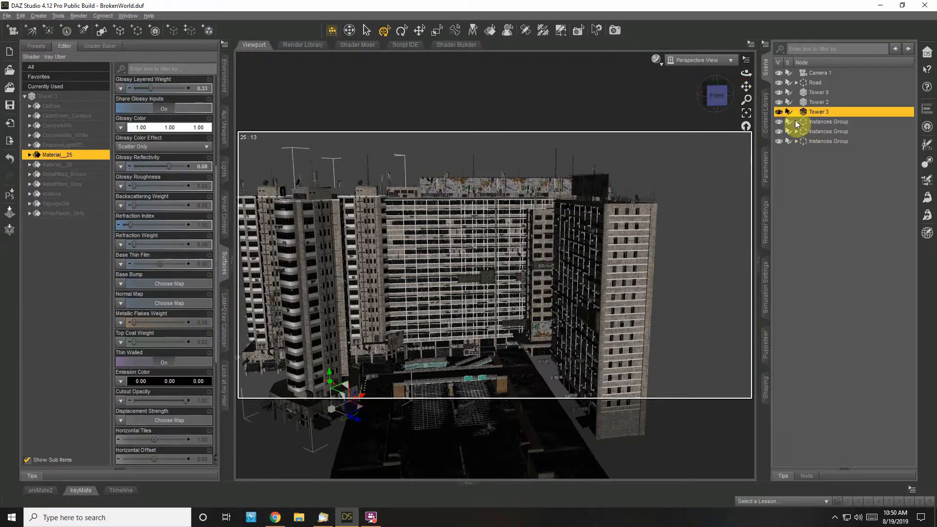
Move the Tower 3 and Tower 2 instance groups beyond the road's far end and the Tower 8 group beside the road.
{"action": "left_click_drag", "start_coordinate": [442, 363], "coordinate": [484, 197]}
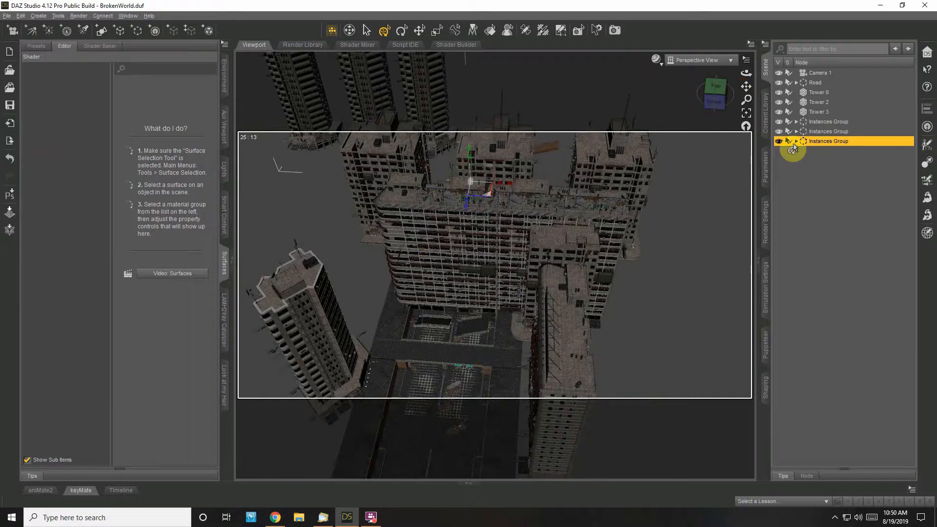
{"action": "left_click", "coordinate": [838, 128]}
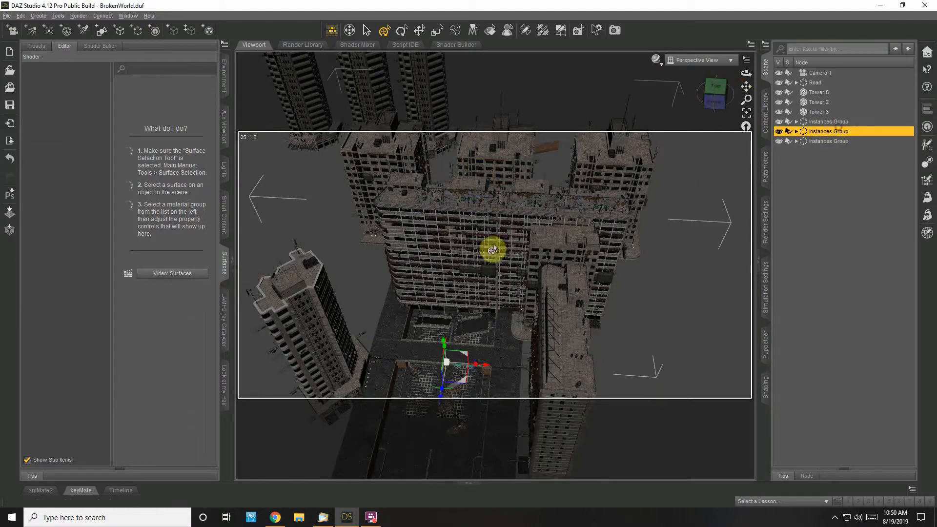
{"action": "left_click_drag", "start_coordinate": [464, 387], "coordinate": [612, 250]}
{"action": "left_click", "coordinate": [838, 122]}
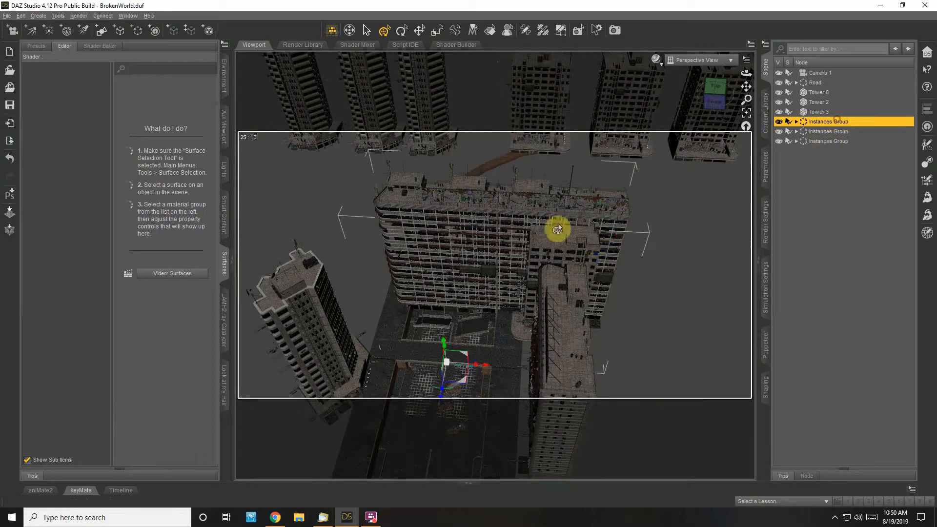
{"action": "left_click_drag", "start_coordinate": [461, 365], "coordinate": [659, 315]}
Move Tower 8_Ins_0 across the road to behind Tower 3 and check the composition through Camera 1.
{"action": "left_click", "coordinate": [797, 122]}
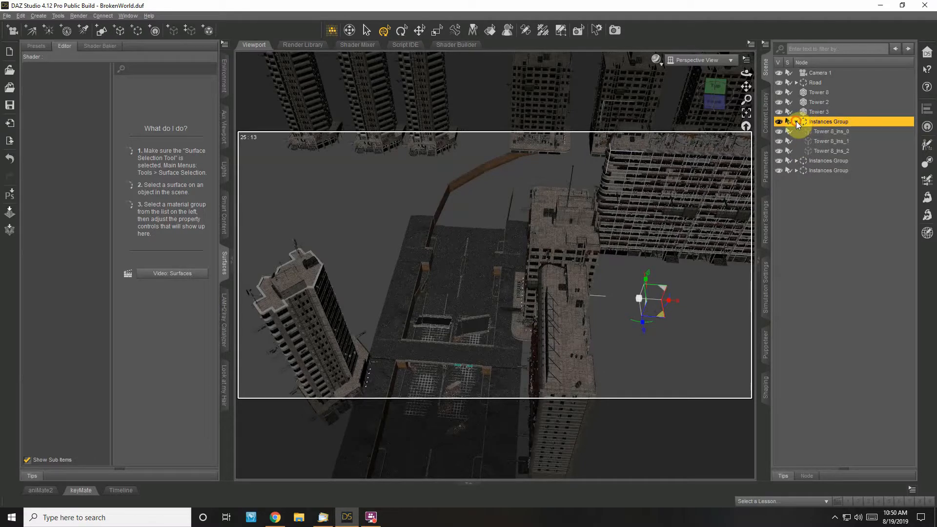
{"action": "left_click", "coordinate": [824, 132]}
{"action": "left_click_drag", "start_coordinate": [650, 269], "coordinate": [342, 328]}
{"action": "left_click", "coordinate": [700, 60]}
{"action": "left_click", "coordinate": [684, 154]}
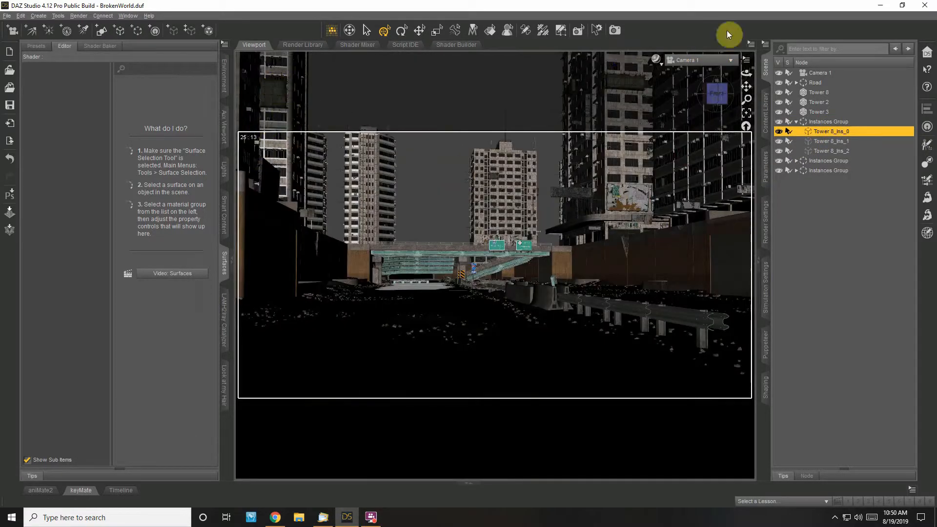
In Perspective View, rotate Tower 8_Ins_1 and move it beyond the road's far end, among the distant towers.
{"action": "left_click", "coordinate": [703, 60]}
{"action": "left_click", "coordinate": [696, 143]}
{"action": "left_click", "coordinate": [831, 142]}
{"action": "left_click_drag", "start_coordinate": [693, 276], "coordinate": [642, 285]}
{"action": "left_click_drag", "start_coordinate": [655, 250], "coordinate": [478, 134]}
{"action": "left_click_drag", "start_coordinate": [746, 73], "coordinate": [746, 73]}
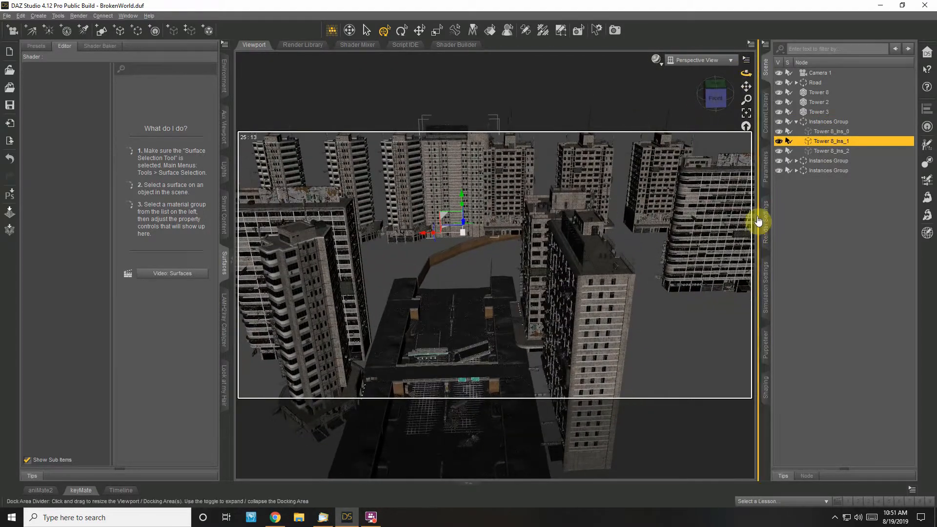
Move Tower 8_Ins_2 behind the distant towers and Tower 2_Ins_0 beside the road near its far end, behind the wide roadside tower.
{"action": "left_click", "coordinate": [824, 152]}
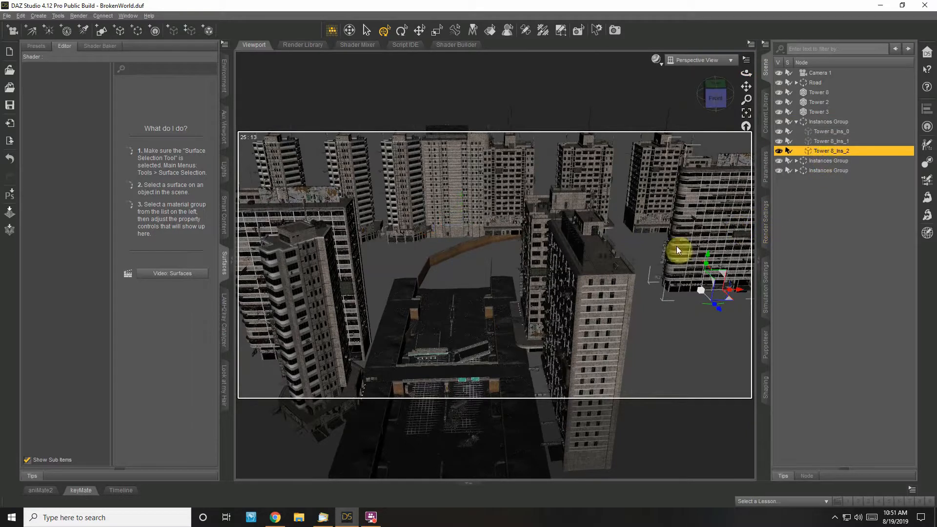
{"action": "left_click_drag", "start_coordinate": [729, 305], "coordinate": [559, 87]}
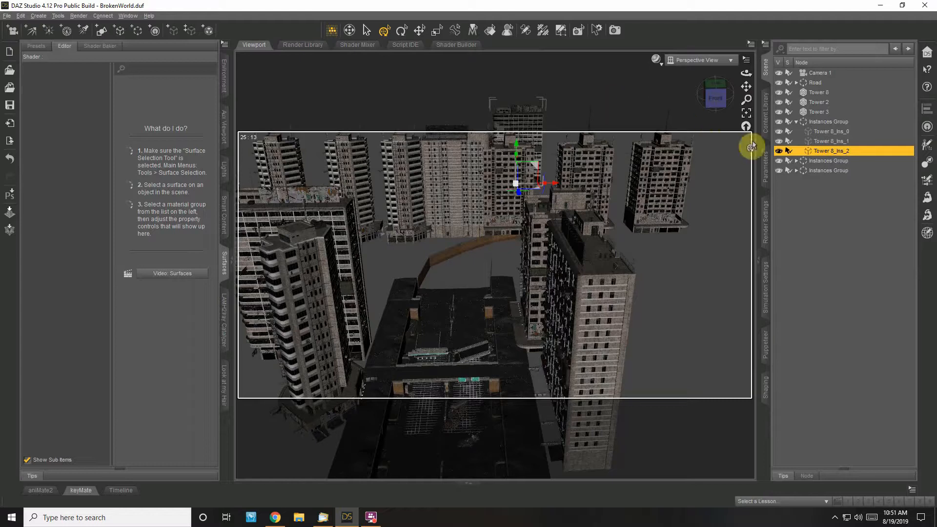
{"action": "left_click", "coordinate": [797, 122]}
{"action": "left_click", "coordinate": [797, 132]}
{"action": "left_click", "coordinate": [818, 142]}
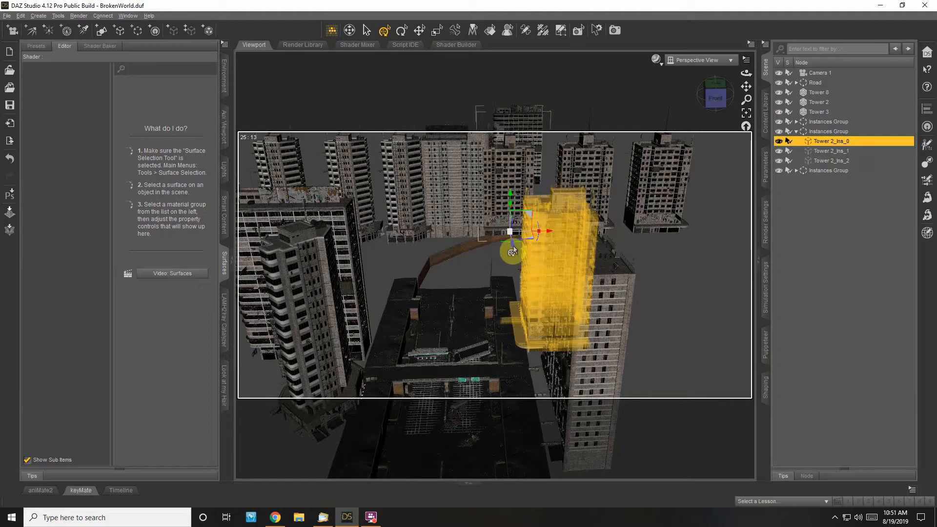
{"action": "left_click_drag", "start_coordinate": [530, 244], "coordinate": [414, 305]}
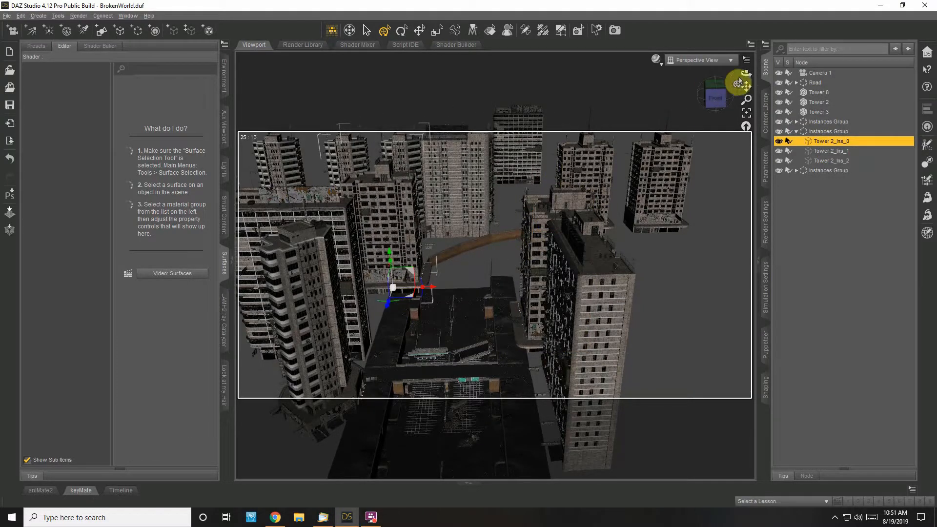
Move Tower 2_Ins_1 and Tower 2_Ins_2 inward among the distant towers beyond the road's far end.
{"action": "left_click_drag", "start_coordinate": [712, 83], "coordinate": [693, 107]}
{"action": "left_click_drag", "start_coordinate": [563, 217], "coordinate": [508, 172]}
{"action": "left_click", "coordinate": [508, 172]}
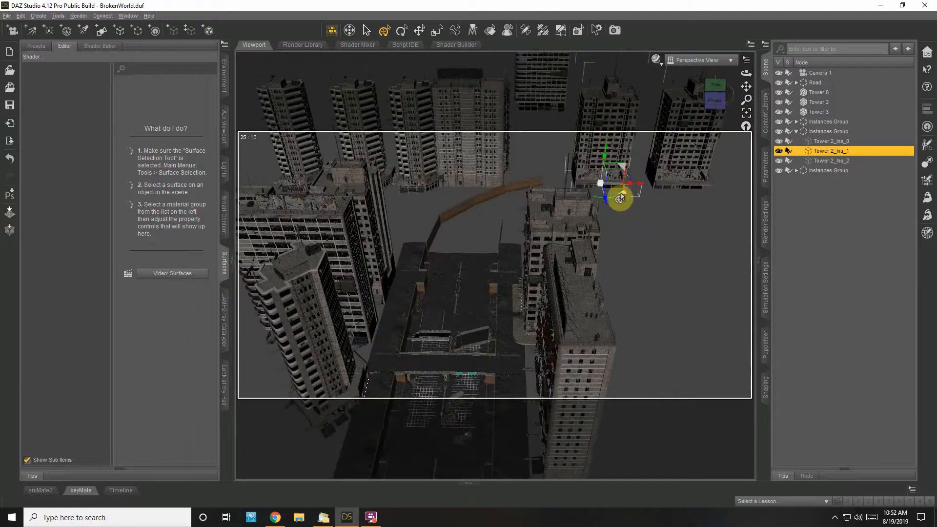
{"action": "left_click_drag", "start_coordinate": [619, 194], "coordinate": [558, 192]}
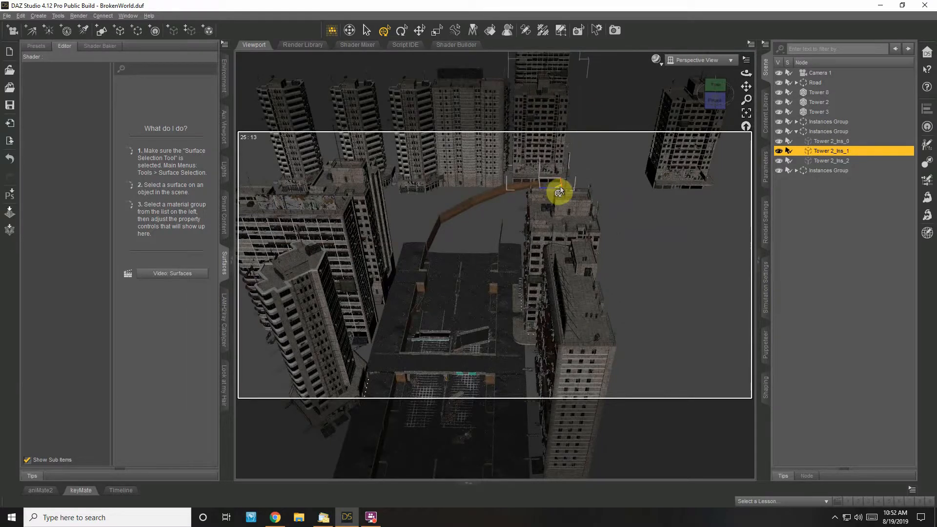
{"action": "left_click", "coordinate": [834, 161]}
{"action": "left_click_drag", "start_coordinate": [707, 177], "coordinate": [497, 138]}
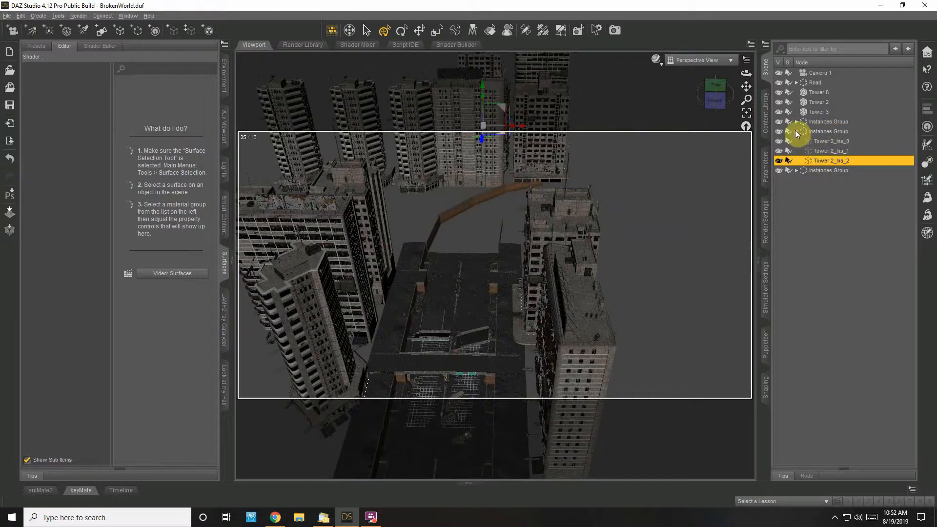
Move Tower 3_Ins_0 forward to the roadside at the road's far end, behind Tower 2_Ins_0.
{"action": "left_click", "coordinate": [797, 131]}
{"action": "left_click", "coordinate": [796, 141]}
{"action": "left_click", "coordinate": [799, 151]}
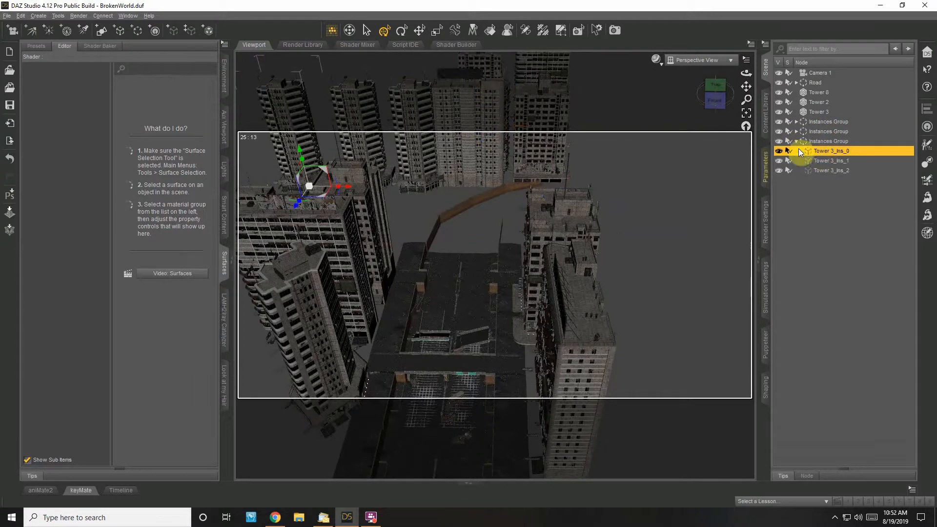
{"action": "left_click_drag", "start_coordinate": [314, 199], "coordinate": [423, 257]}
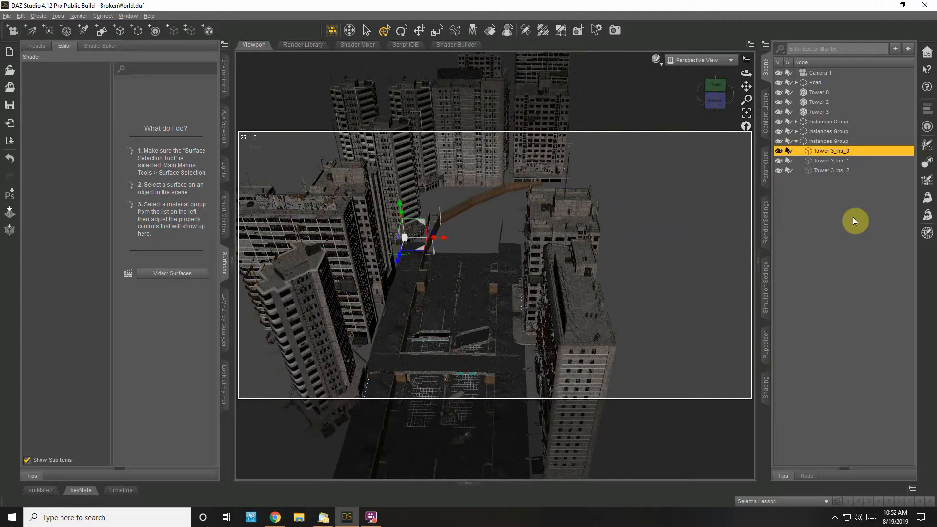
Move Tower 3_Ins_1 across the road to stand behind the original Tower 2 and check its position from different angles.
{"action": "left_click", "coordinate": [830, 161]}
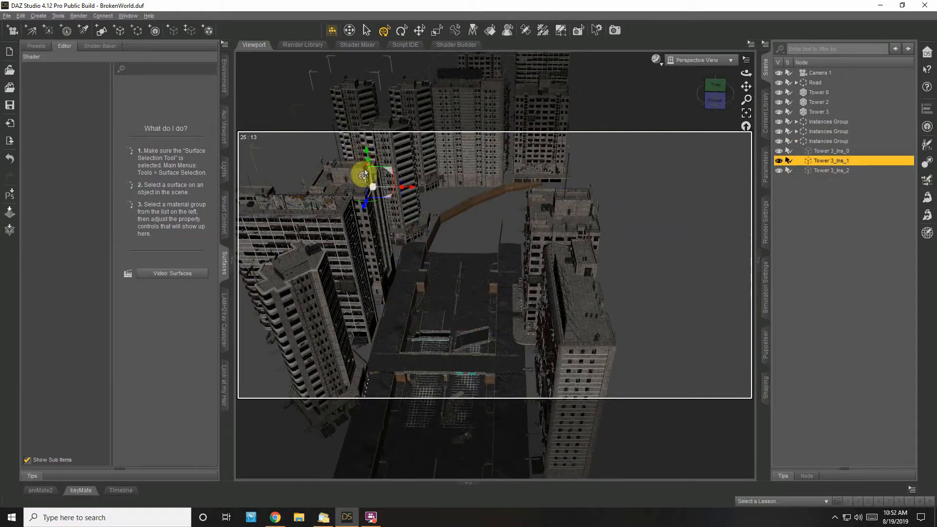
{"action": "left_click_drag", "start_coordinate": [389, 200], "coordinate": [557, 258]}
{"action": "left_click_drag", "start_coordinate": [747, 73], "coordinate": [716, 115]}
{"action": "left_click_drag", "start_coordinate": [498, 268], "coordinate": [522, 279]}
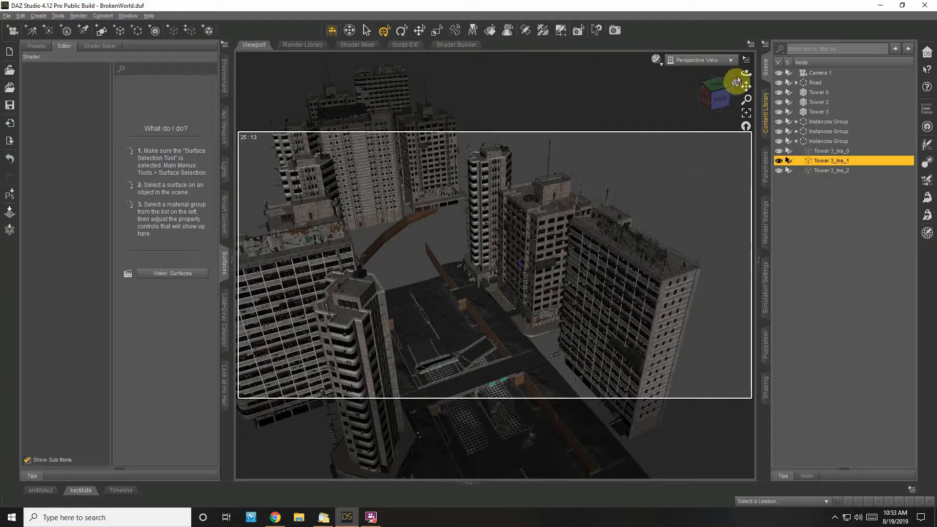
{"action": "left_click", "coordinate": [737, 82]}
{"action": "left_click_drag", "start_coordinate": [739, 71], "coordinate": [666, 98]}
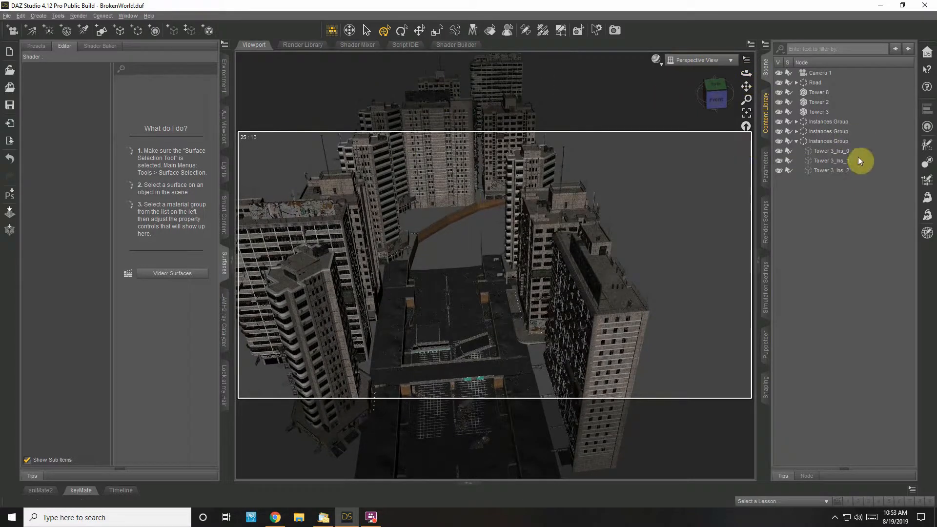
Rotate Tower 3_Ins_2 and move it to the road's far end, beside Tower 3_Ins_1.
{"action": "left_click", "coordinate": [842, 169]}
{"action": "left_click", "coordinate": [837, 154]}
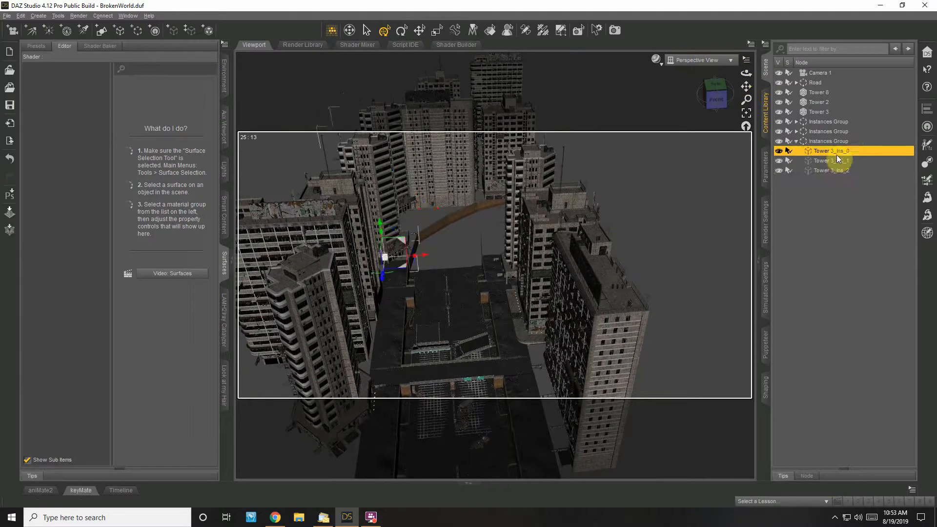
{"action": "left_click", "coordinate": [840, 171]}
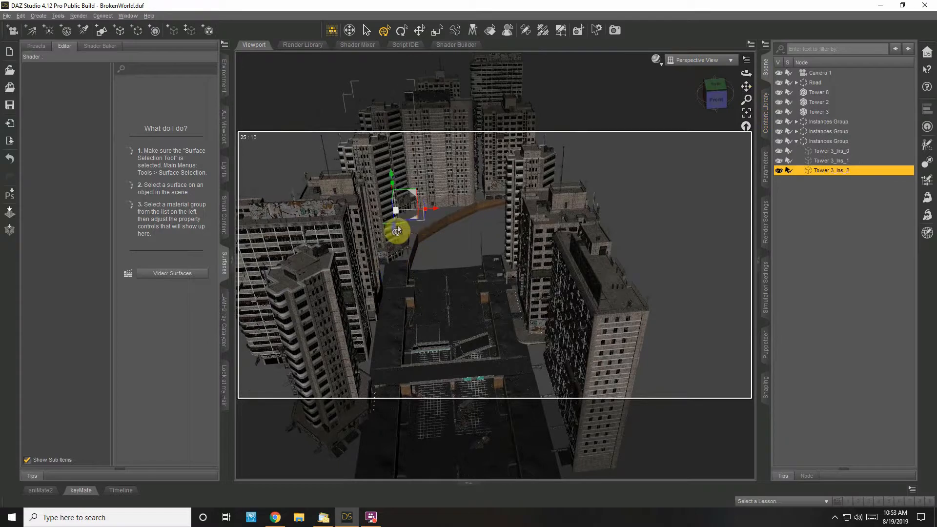
{"action": "left_click_drag", "start_coordinate": [402, 230], "coordinate": [469, 251]}
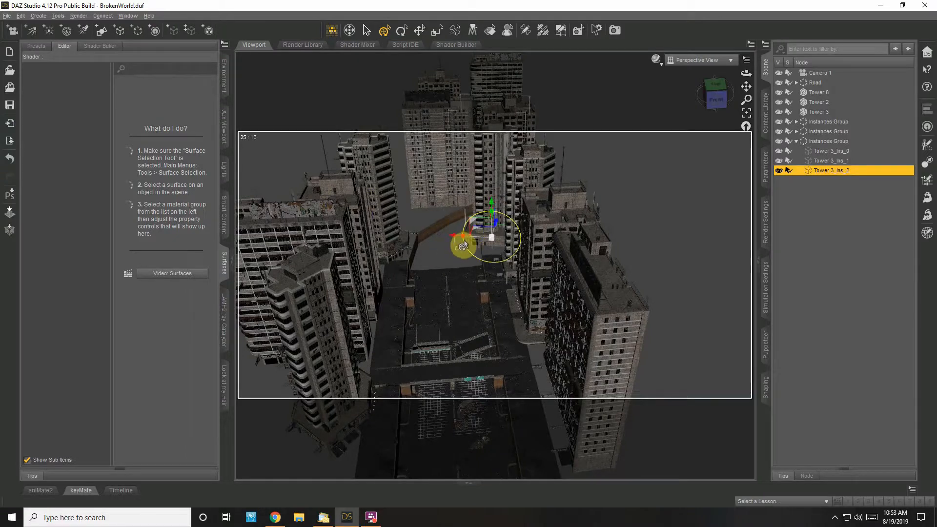
{"action": "left_click_drag", "start_coordinate": [502, 232], "coordinate": [500, 233]}
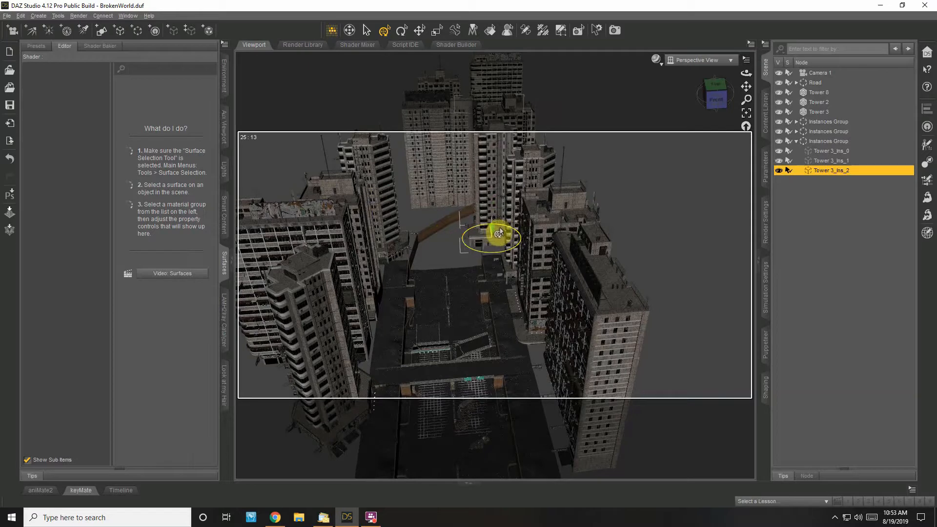
{"action": "mouse_move", "coordinate": [747, 74]}
{"action": "left_mouse_down"}
{"action": "mouse_move", "coordinate": [754, 71]}
{"action": "mouse_move", "coordinate": [744, 73]}
{"action": "left_mouse_up"}
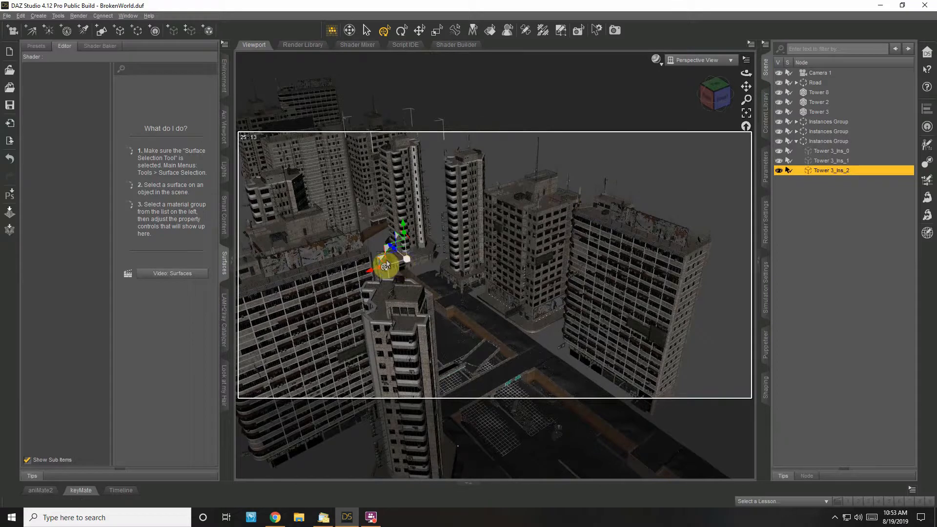
{"action": "left_click_drag", "start_coordinate": [381, 262], "coordinate": [421, 253]}
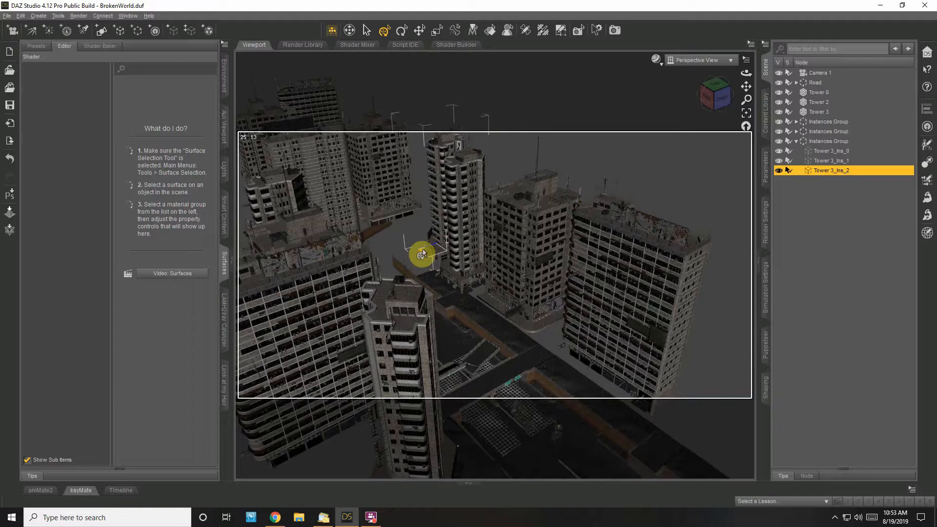
Through Camera 1, shift Tower 3_Ins_2, Tower 8_Ins_1 and Tower 2_Ins_1 sideways to refine the skyline.
{"action": "left_click", "coordinate": [725, 66]}
{"action": "left_click", "coordinate": [710, 154]}
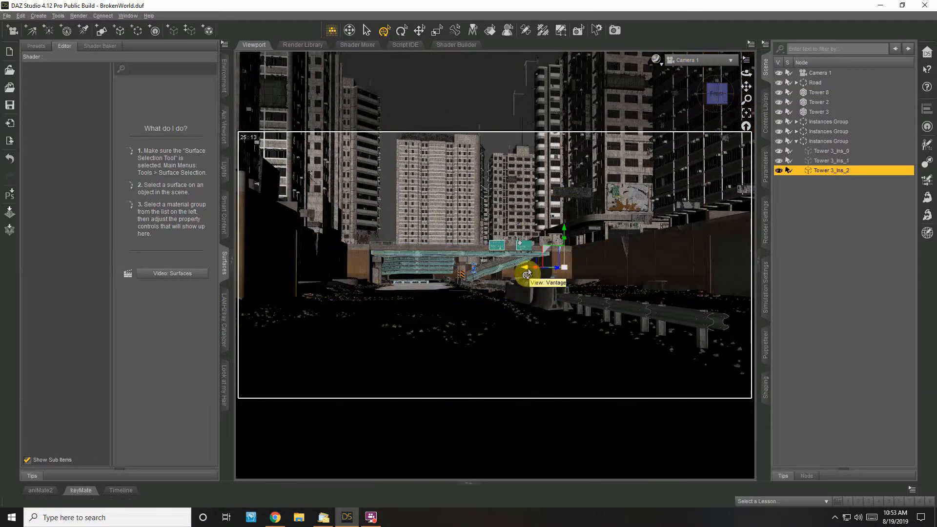
{"action": "left_click_drag", "start_coordinate": [521, 275], "coordinate": [505, 279]}
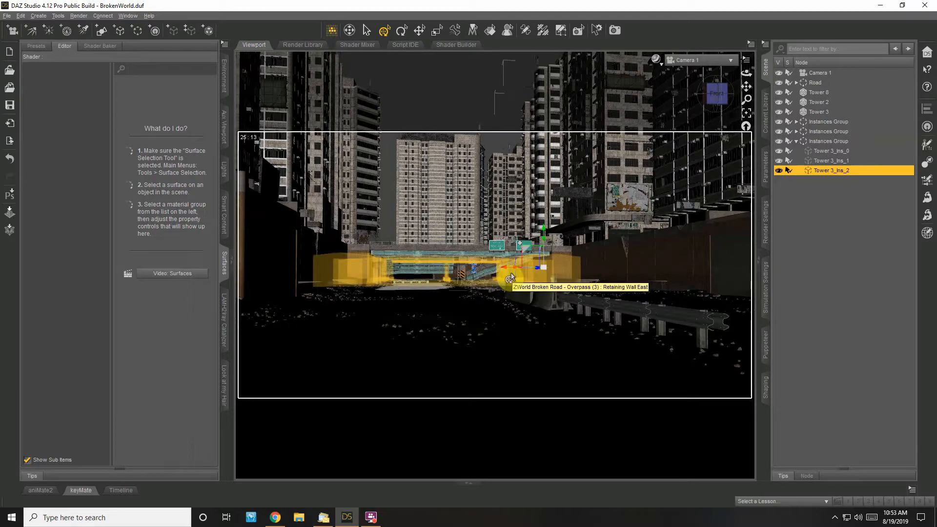
{"action": "left_click", "coordinate": [426, 177]}
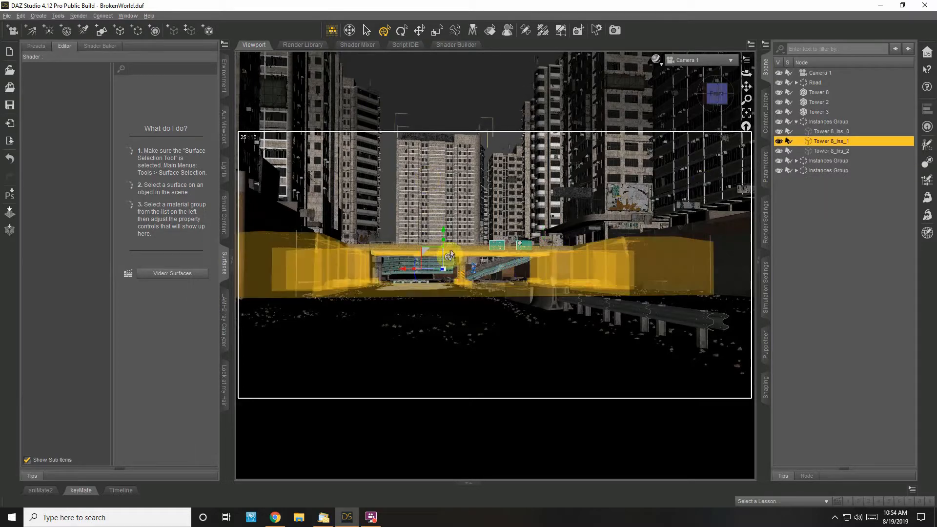
{"action": "left_click_drag", "start_coordinate": [403, 275], "coordinate": [383, 276]}
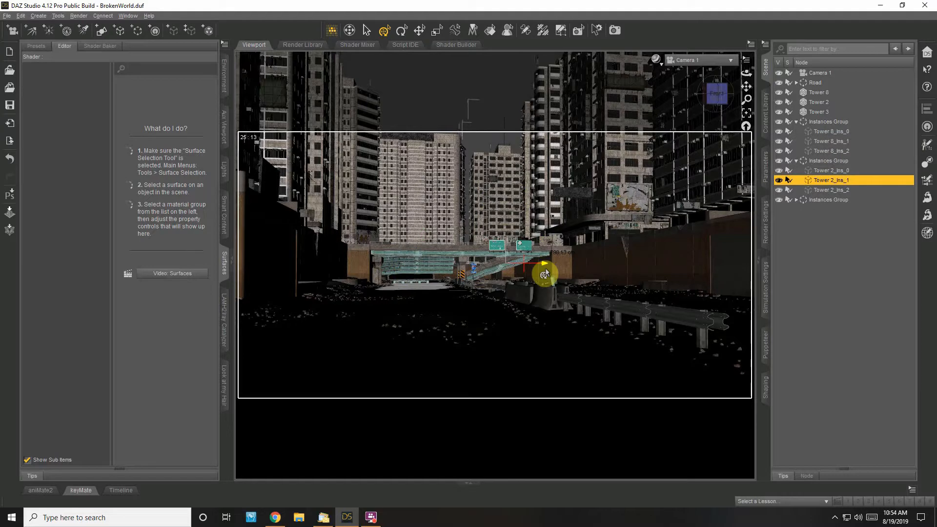
{"action": "left_click_drag", "start_coordinate": [545, 272], "coordinate": [552, 273]}
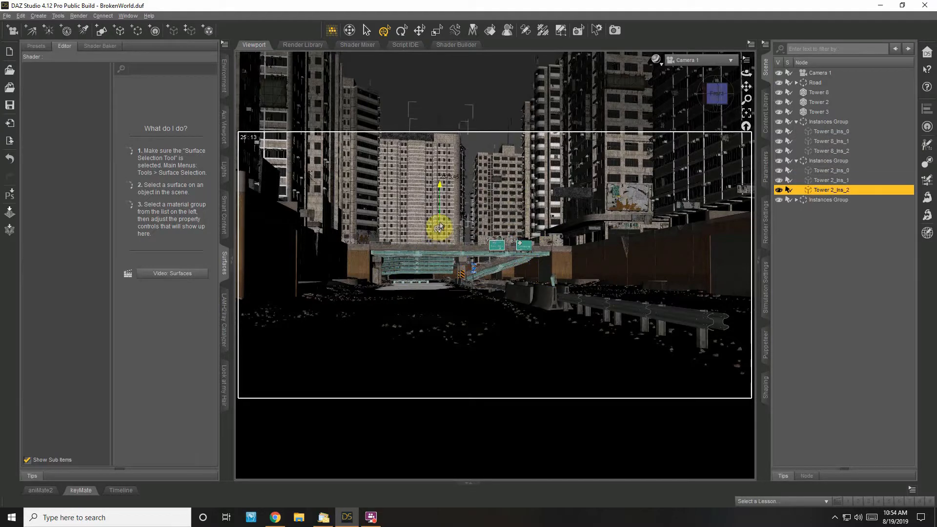
Tilt Camera 1 upward and position Tower 2_Ins_2 so its top shows above Tower 8_Ins_1.
{"action": "left_click_drag", "start_coordinate": [439, 228], "coordinate": [466, 237]}
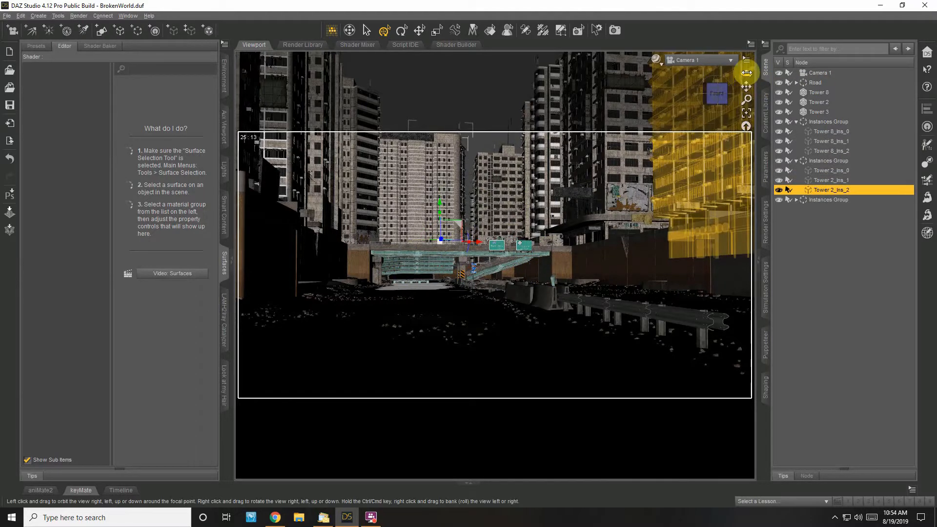
{"action": "left_click_drag", "start_coordinate": [746, 73], "coordinate": [837, 152]}
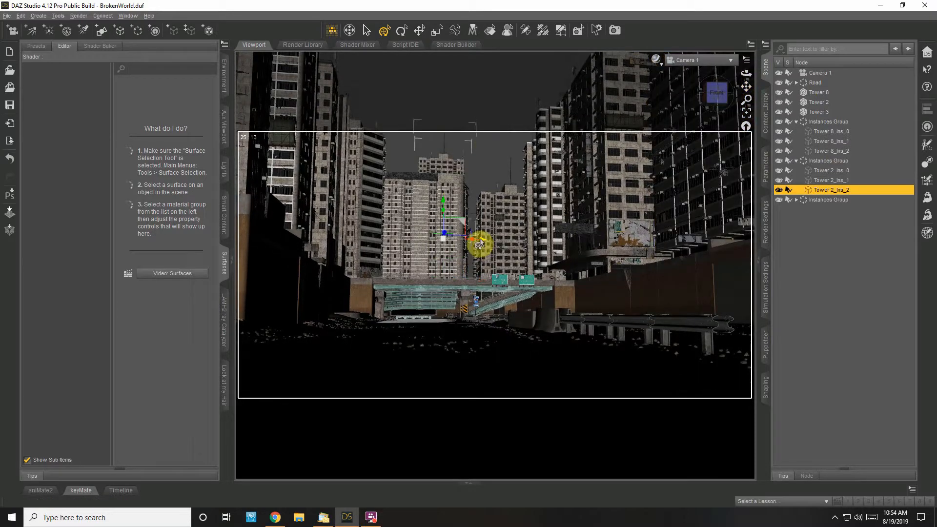
{"action": "left_click", "coordinate": [465, 247]}
Shift Tower 8_Ins_2 sideways and raise it so its top shows above Tower 2_Ins_1.
{"action": "left_click", "coordinate": [833, 209]}
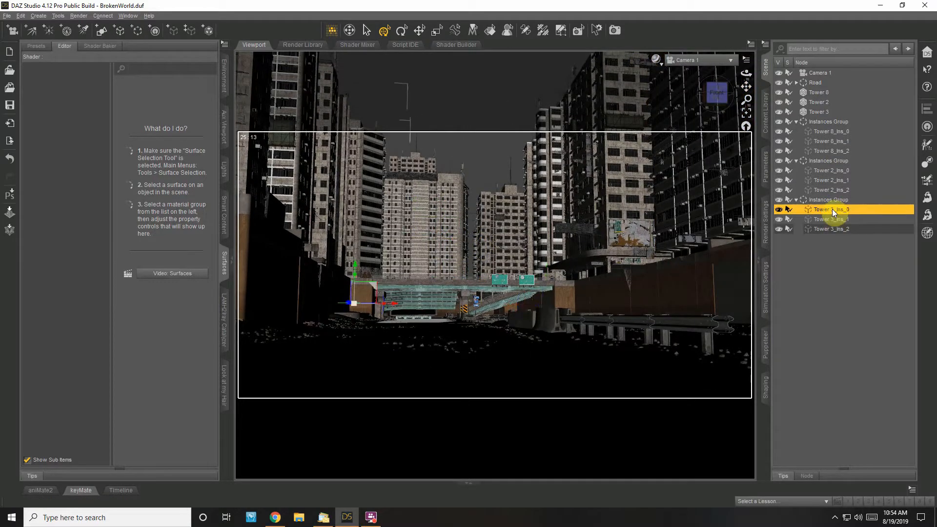
{"action": "left_click", "coordinate": [832, 151]}
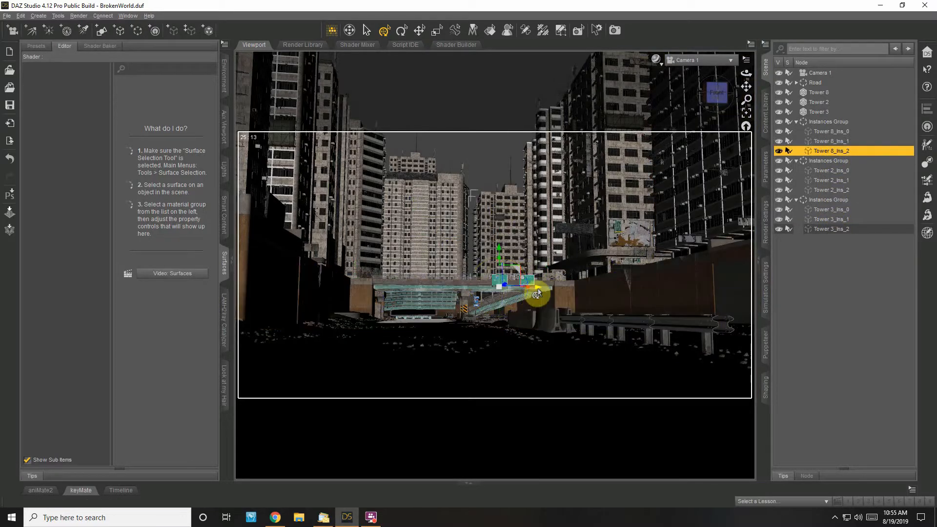
{"action": "left_click_drag", "start_coordinate": [537, 293], "coordinate": [530, 295]}
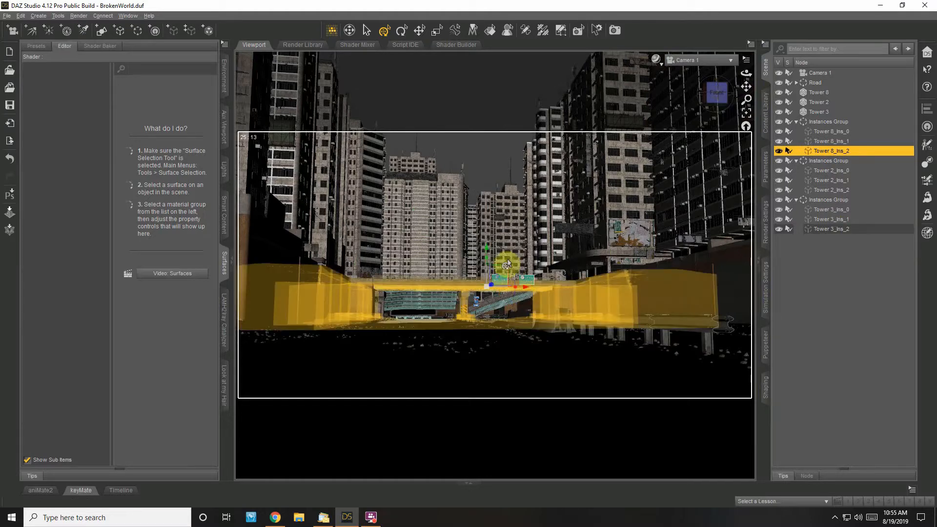
{"action": "left_click_drag", "start_coordinate": [487, 251], "coordinate": [466, 198]}
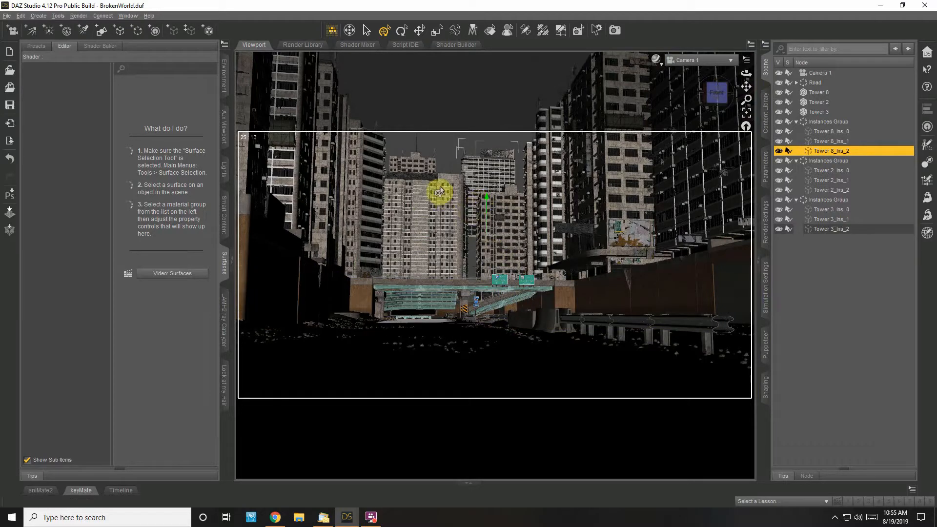
Lower Tower 2_Ins_2 until it is hidden behind the distant towers, and collapse the instance groups.
{"action": "left_click", "coordinate": [426, 183]}
{"action": "left_click_drag", "start_coordinate": [431, 223], "coordinate": [480, 279]}
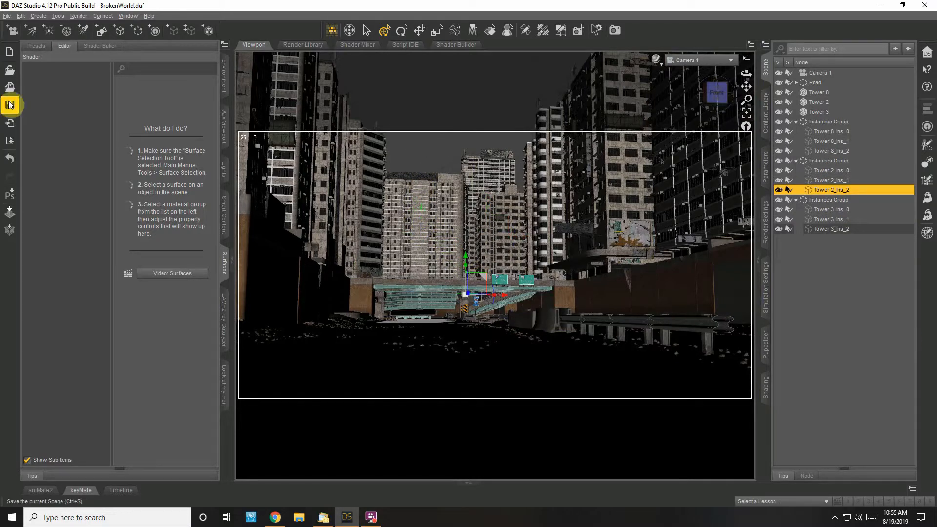
{"action": "left_click", "coordinate": [796, 121]}
{"action": "left_click", "coordinate": [797, 131]}
{"action": "left_click", "coordinate": [797, 142]}
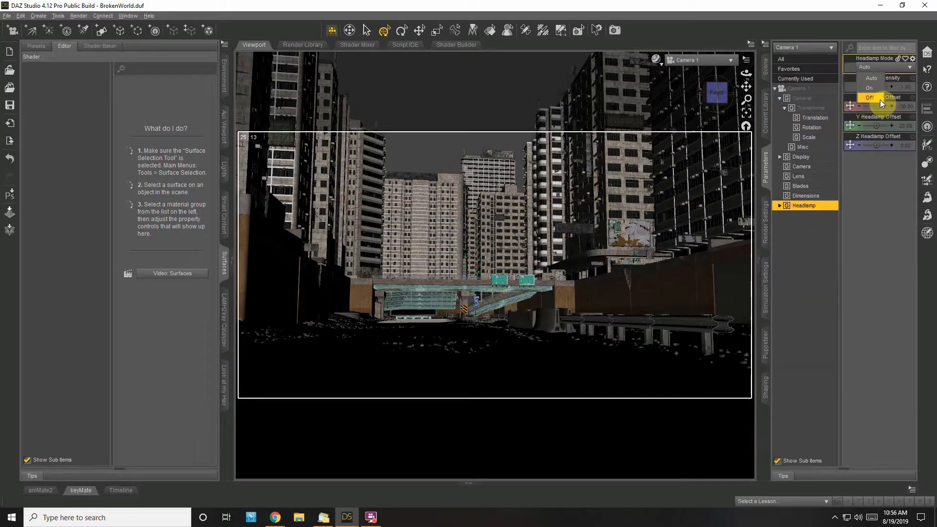
Set Camera 1's Headlamp Mode to Off.
{"action": "left_click", "coordinate": [870, 98]}
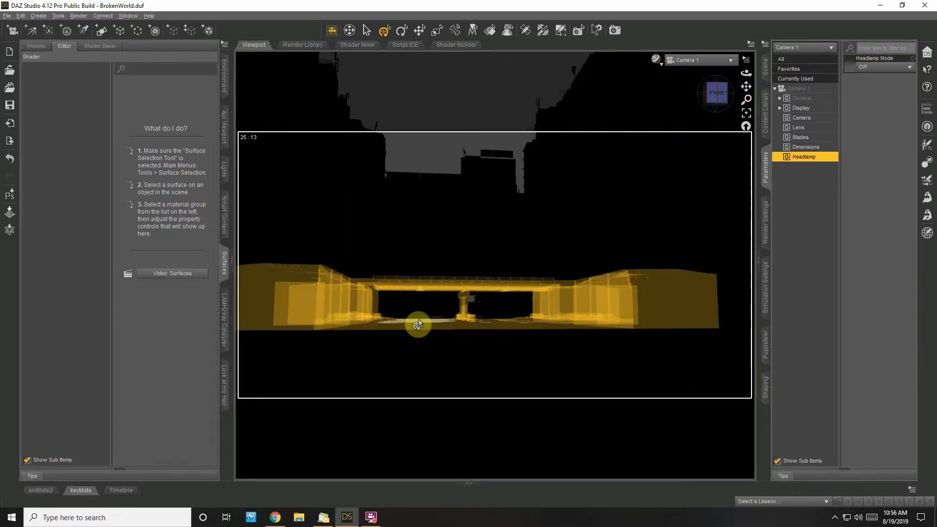
{"action": "scroll", "coordinate": [427, 328], "scroll_direction": "up", "scroll_amount": 3}
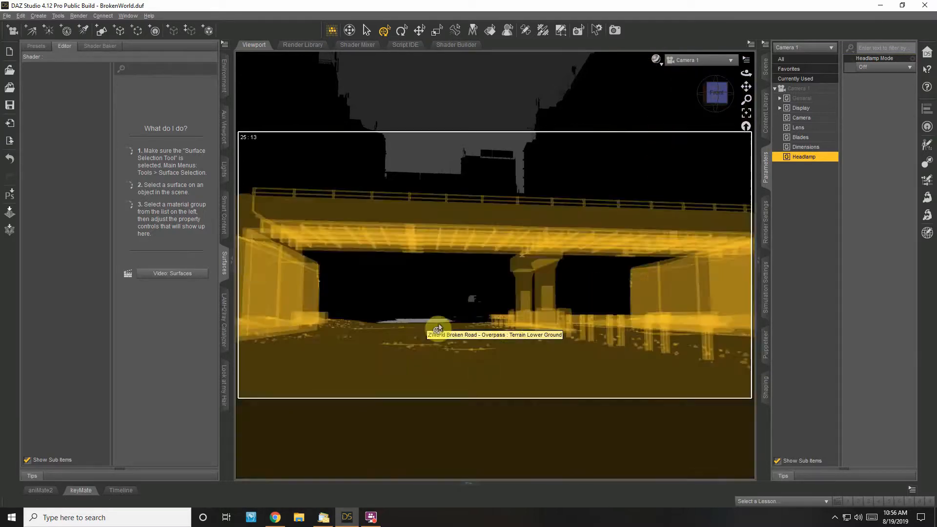
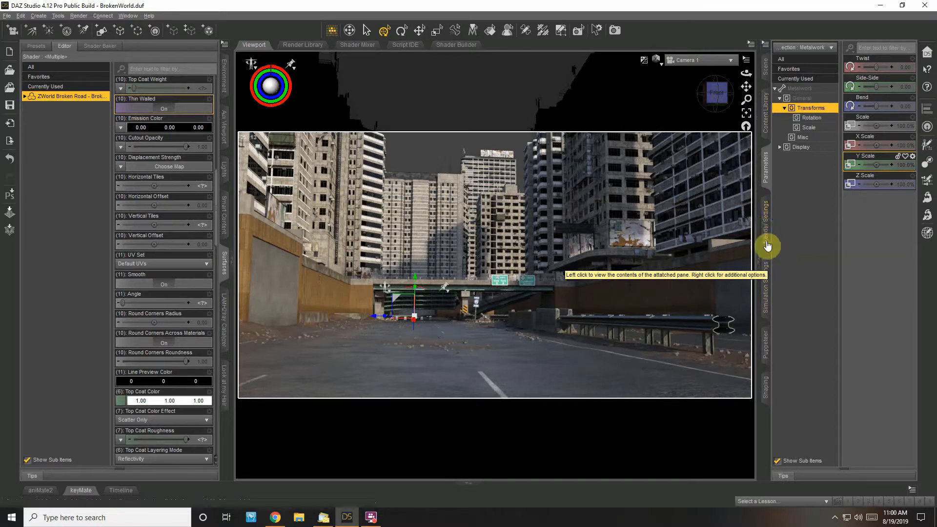
Set the environment's Dome Rotation to about 182 in the render settings to relight the street scene.
{"action": "left_click", "coordinate": [765, 236]}
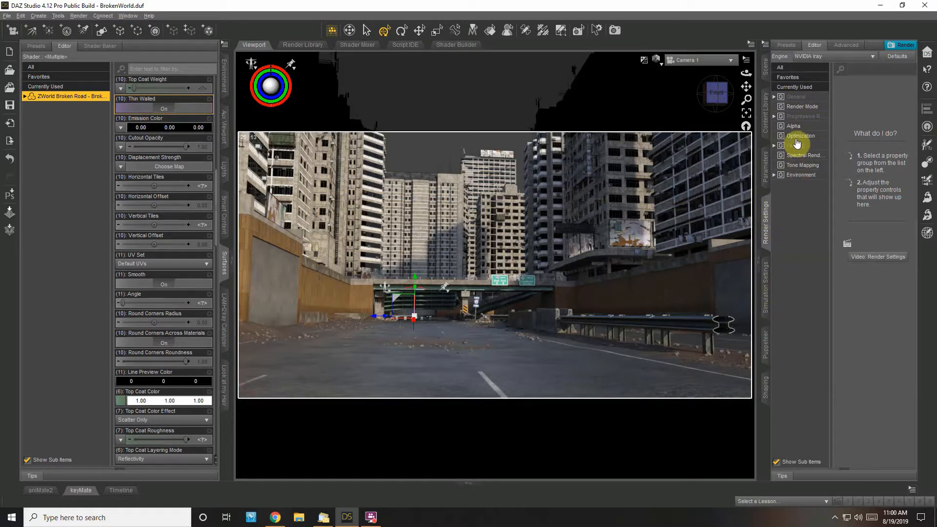
{"action": "left_click", "coordinate": [796, 176]}
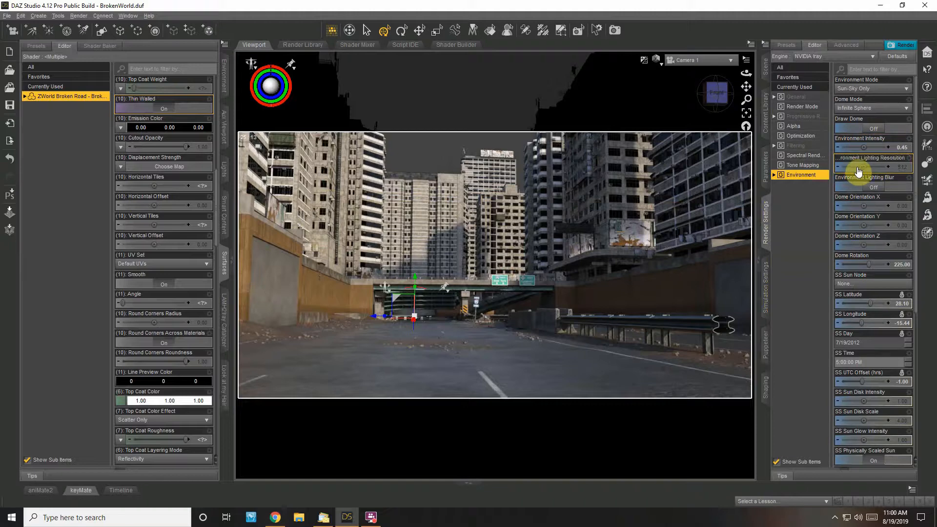
{"action": "left_click", "coordinate": [851, 264]}
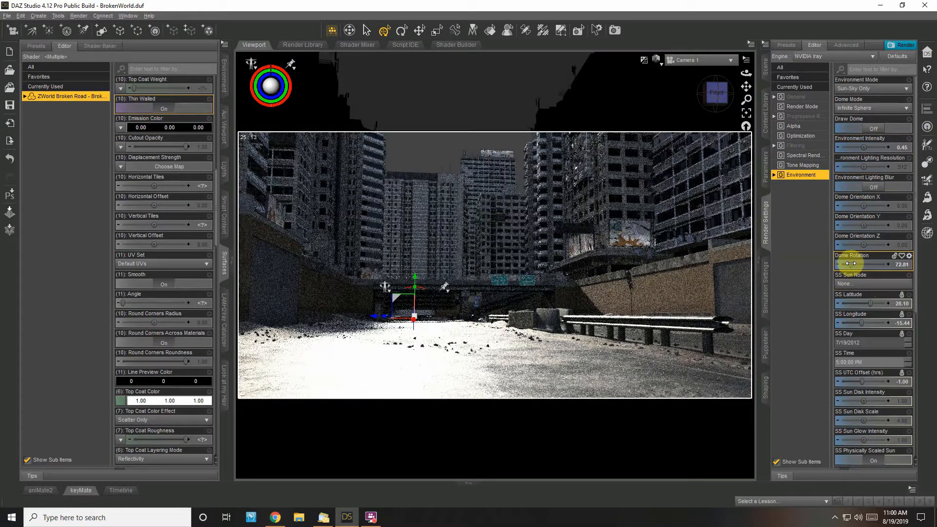
{"action": "left_click_drag", "start_coordinate": [851, 264], "coordinate": [864, 265]}
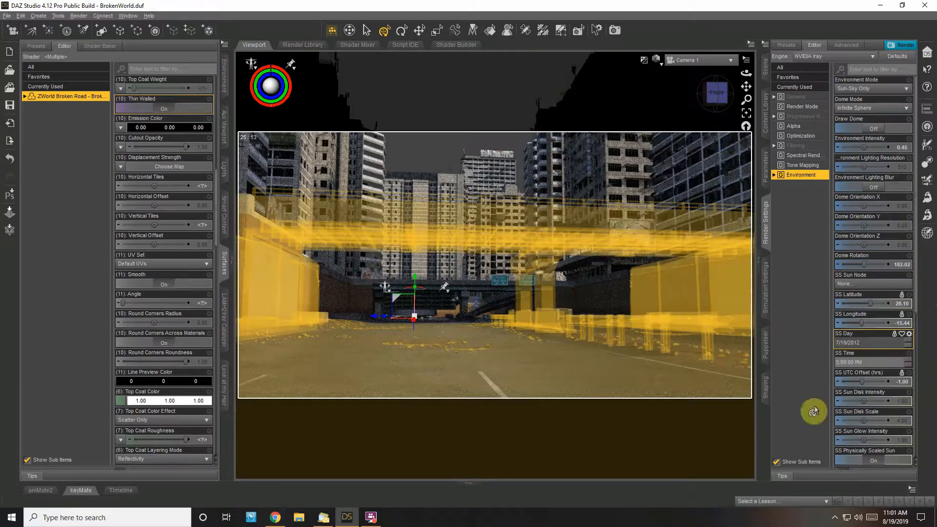
Make the Metalwork node of the Broken Bridge Section unselectable in the viewport.
{"action": "left_click", "coordinate": [766, 65]}
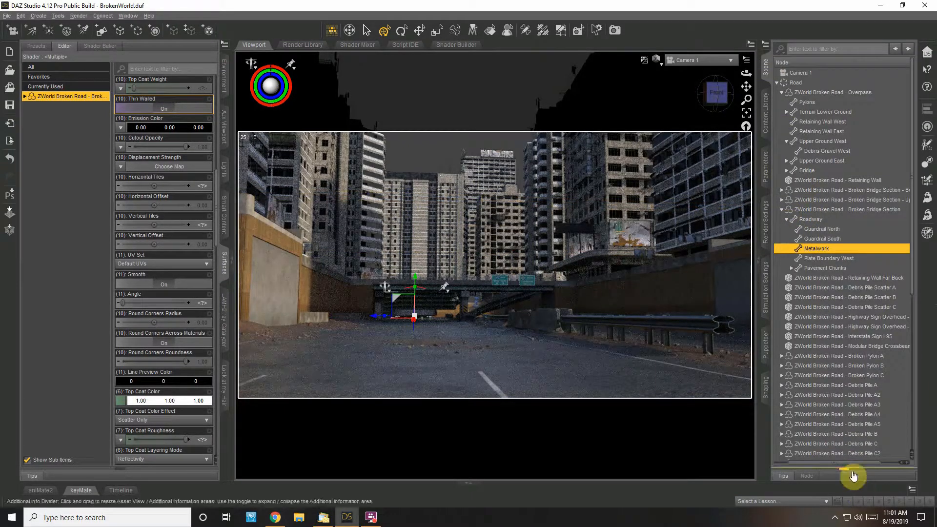
{"action": "left_click_drag", "start_coordinate": [854, 464], "coordinate": [821, 466]}
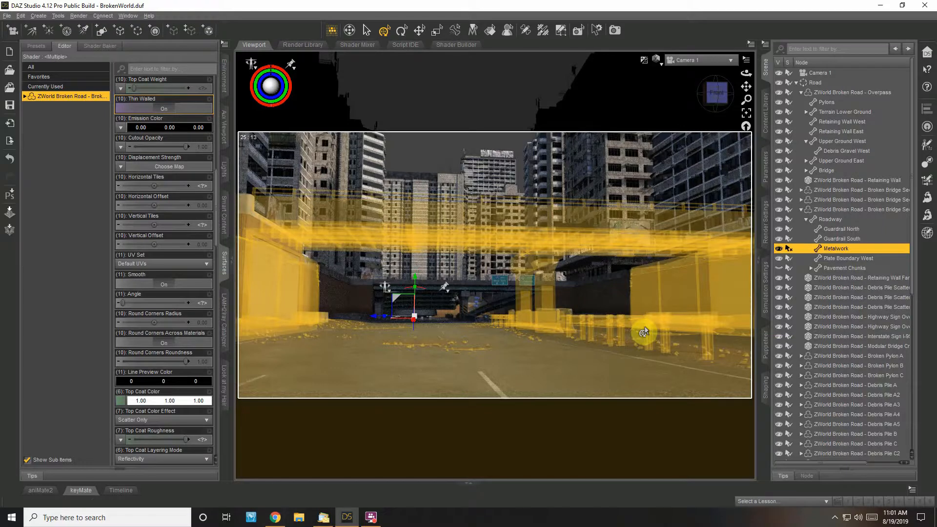
{"action": "left_click", "coordinate": [644, 330]}
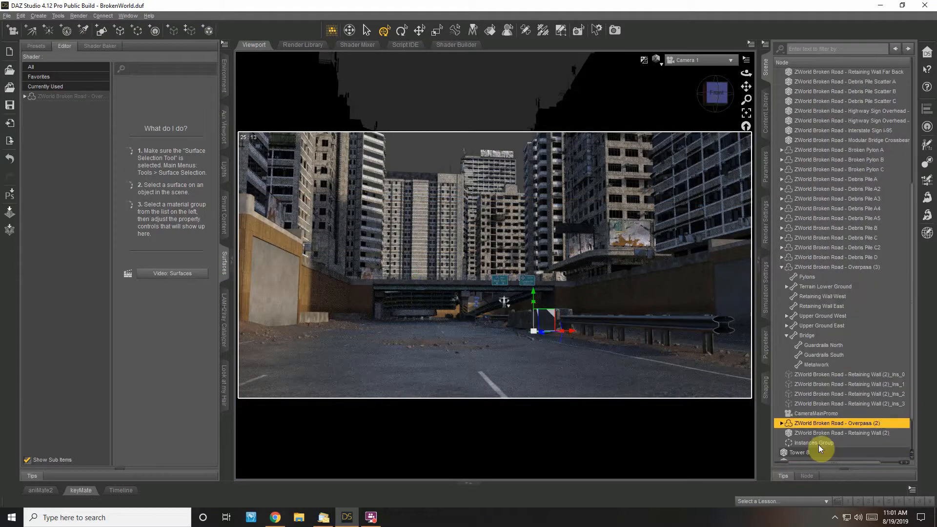
Make ZWorld Broken Road - Overpass (2) unselectable in the viewport and collapse the Road group.
{"action": "scroll", "coordinate": [818, 444], "scroll_direction": "down", "scroll_amount": 3}
{"action": "left_click_drag", "start_coordinate": [833, 464], "coordinate": [798, 467]}
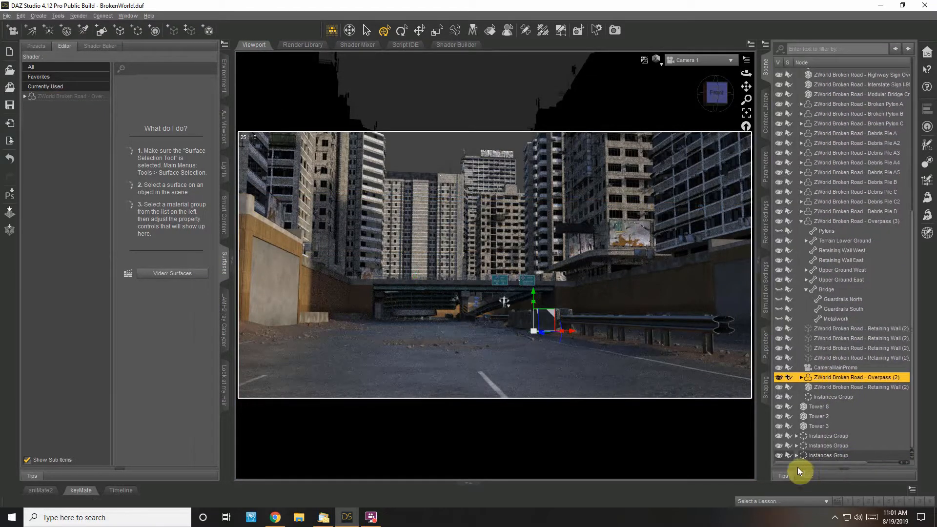
{"action": "left_click", "coordinate": [788, 377]}
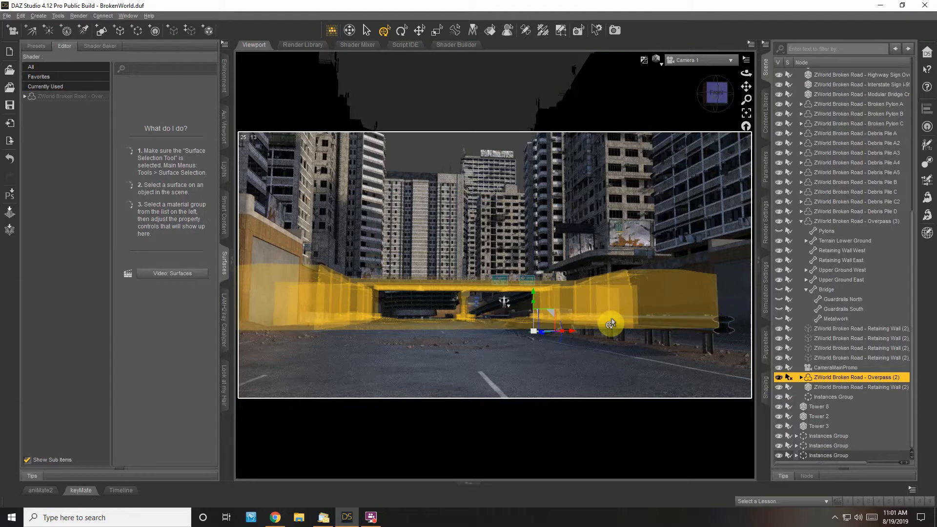
{"action": "scroll", "coordinate": [816, 261], "scroll_direction": "up", "scroll_amount": 3}
{"action": "scroll", "coordinate": [816, 262], "scroll_direction": "up", "scroll_amount": 5}
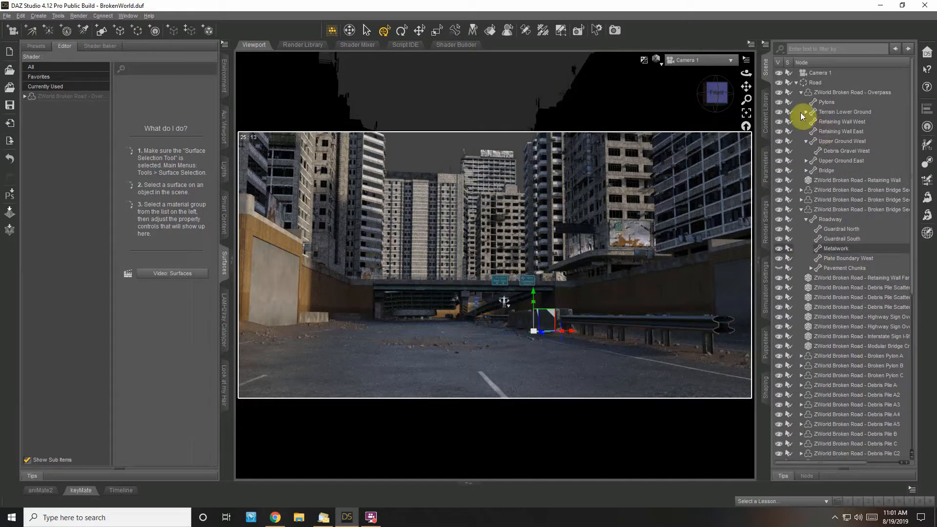
{"action": "left_click", "coordinate": [797, 83]}
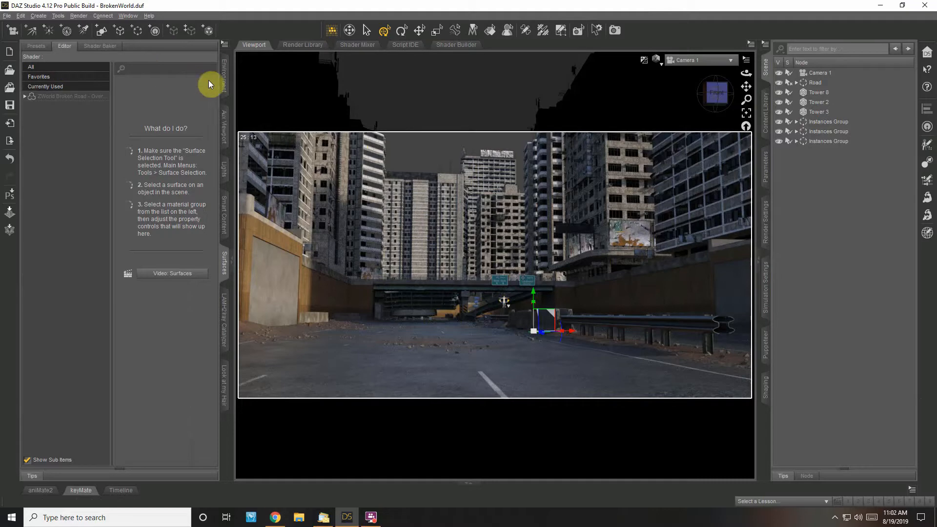
Set the environment type to Backdrop and browse for a background image file.
{"action": "left_click", "coordinate": [223, 84]}
{"action": "left_click", "coordinate": [63, 70]}
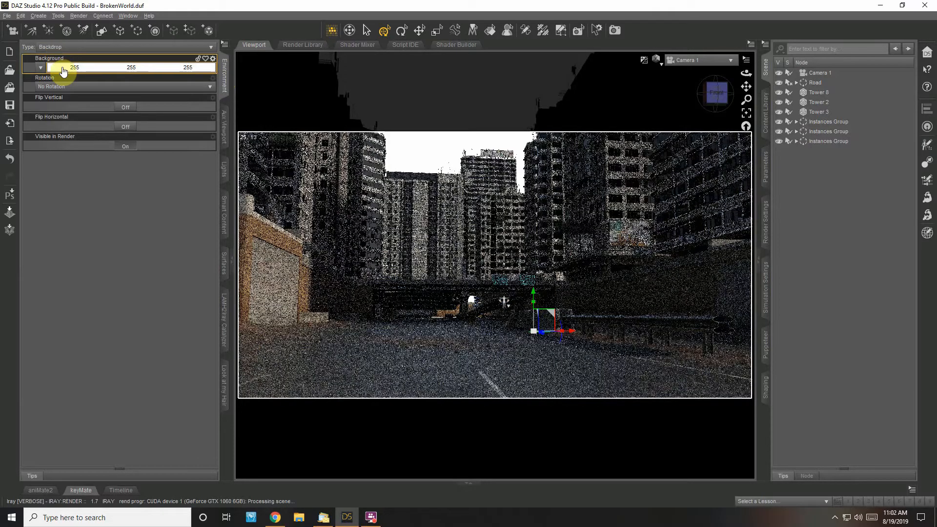
{"action": "left_click", "coordinate": [41, 67]}
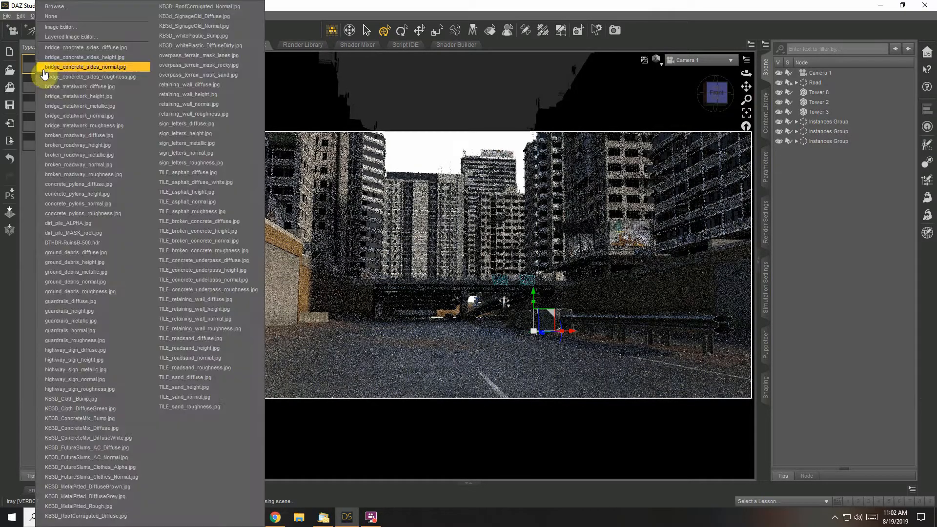
{"action": "left_click", "coordinate": [54, 7]}
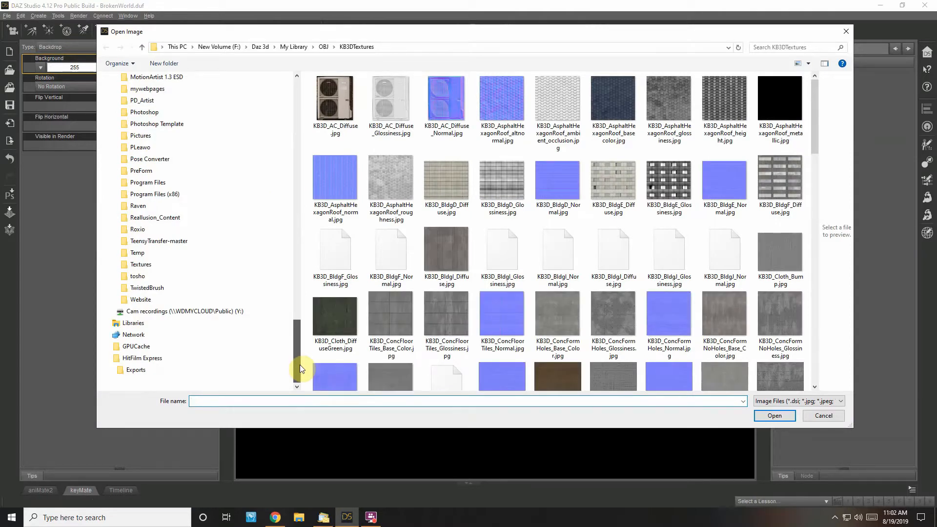
Open the Collection Number 6 folder under Textures > Backgrounds and show its images as extra large icons.
{"action": "left_click", "coordinate": [118, 264]}
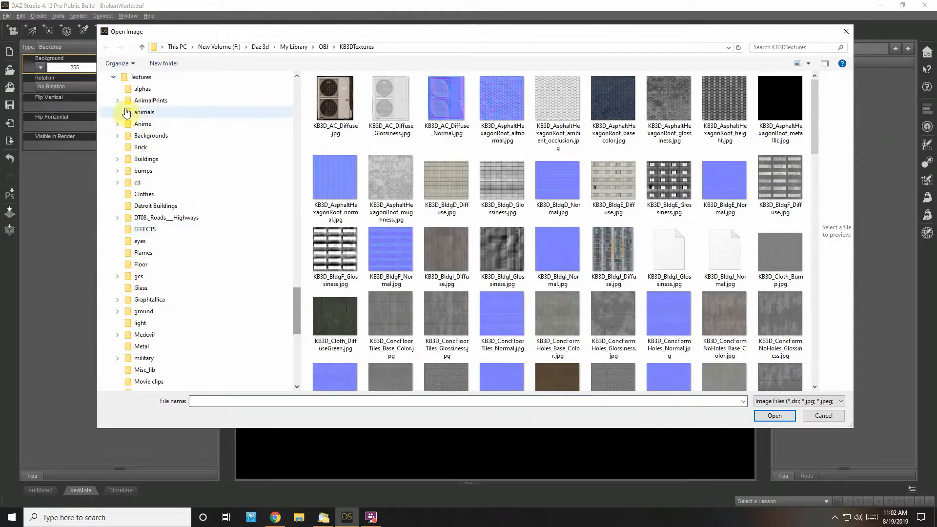
{"action": "left_click", "coordinate": [147, 136]}
{"action": "left_click", "coordinate": [161, 147]}
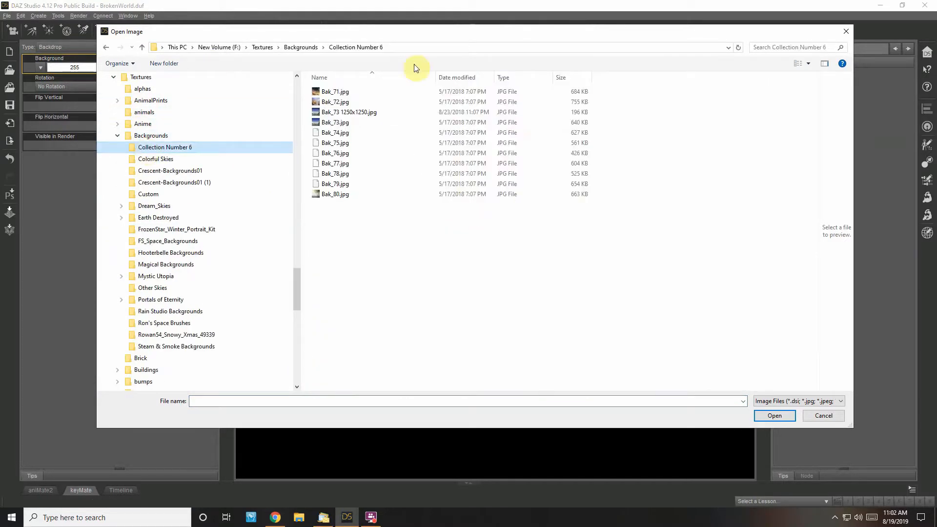
{"action": "left_click", "coordinate": [810, 70]}
{"action": "left_click", "coordinate": [841, 8]}
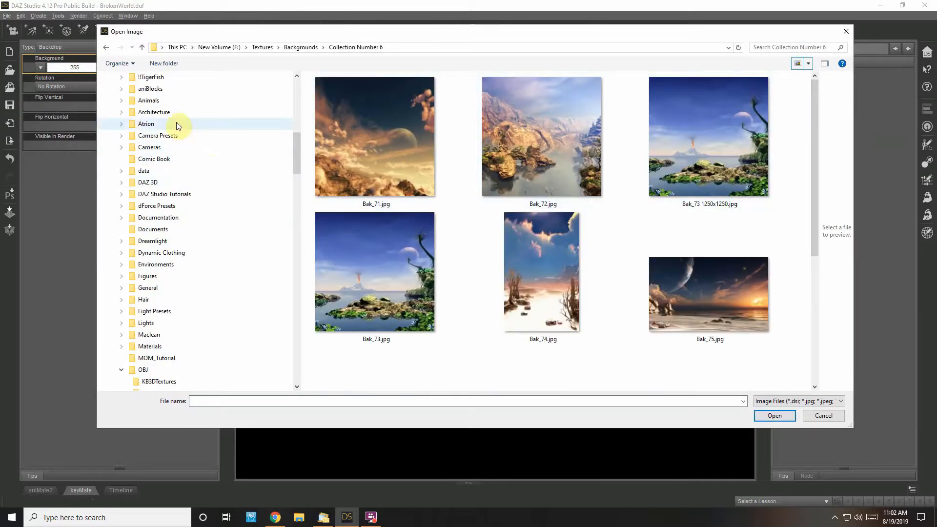
Open the Colorful Skies background folder, show its images as large thumbnails and look through the skies.
{"action": "scroll", "coordinate": [219, 236], "scroll_direction": "down", "scroll_amount": 11}
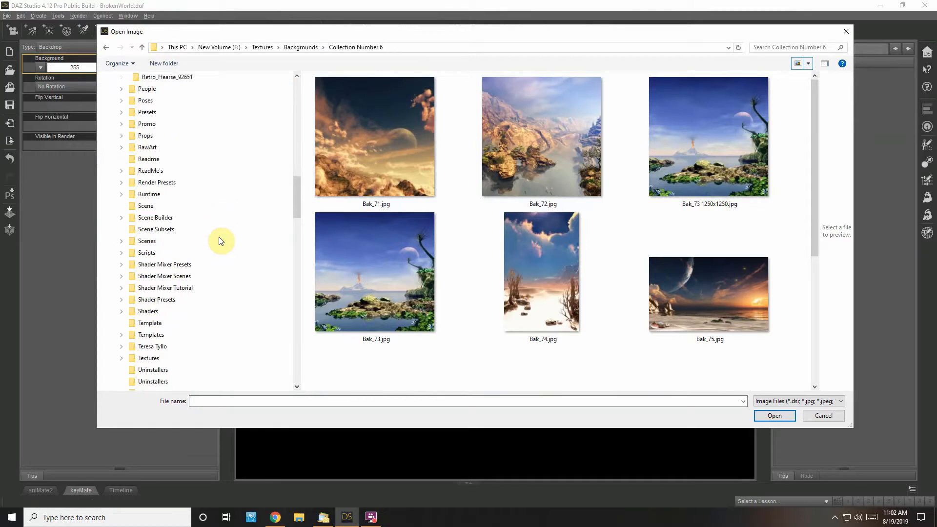
{"action": "scroll", "coordinate": [220, 240], "scroll_direction": "up", "scroll_amount": 3}
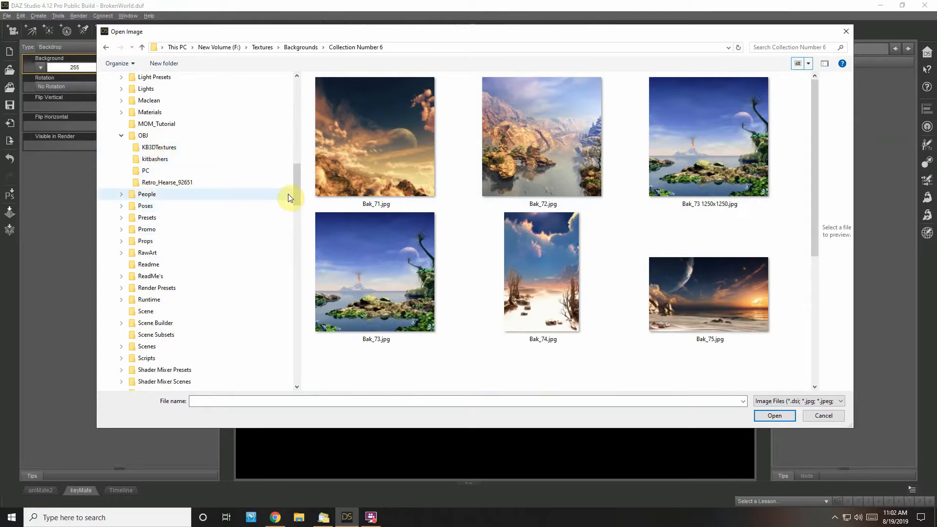
{"action": "scroll", "coordinate": [287, 197], "scroll_direction": "down", "scroll_amount": 2}
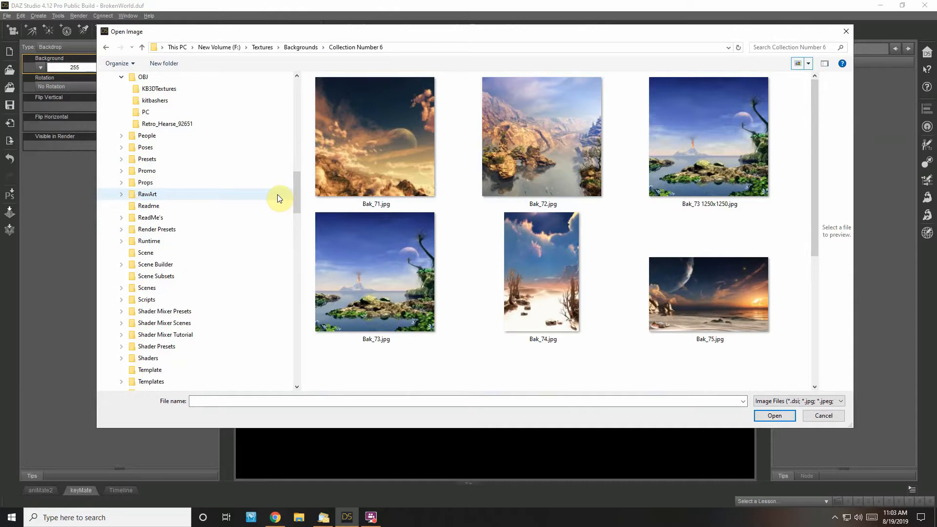
{"action": "left_click_drag", "start_coordinate": [297, 198], "coordinate": [298, 294]}
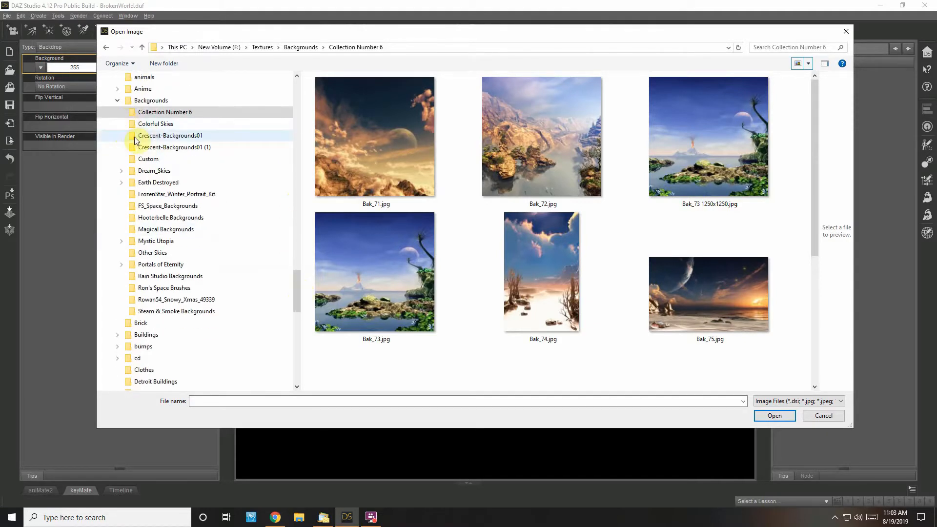
{"action": "left_click", "coordinate": [155, 123]}
{"action": "left_click", "coordinate": [808, 63]}
{"action": "left_click", "coordinate": [830, 40]}
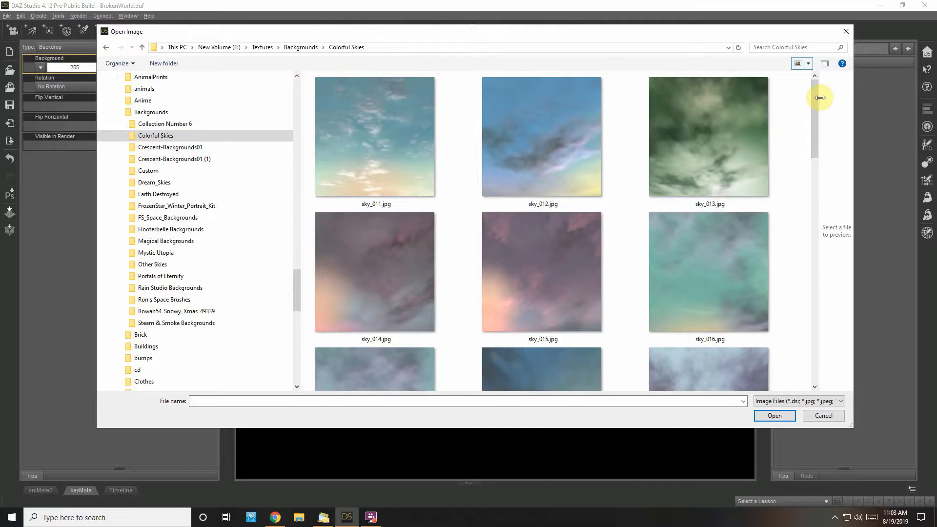
{"action": "left_click_drag", "start_coordinate": [816, 98], "coordinate": [811, 214]}
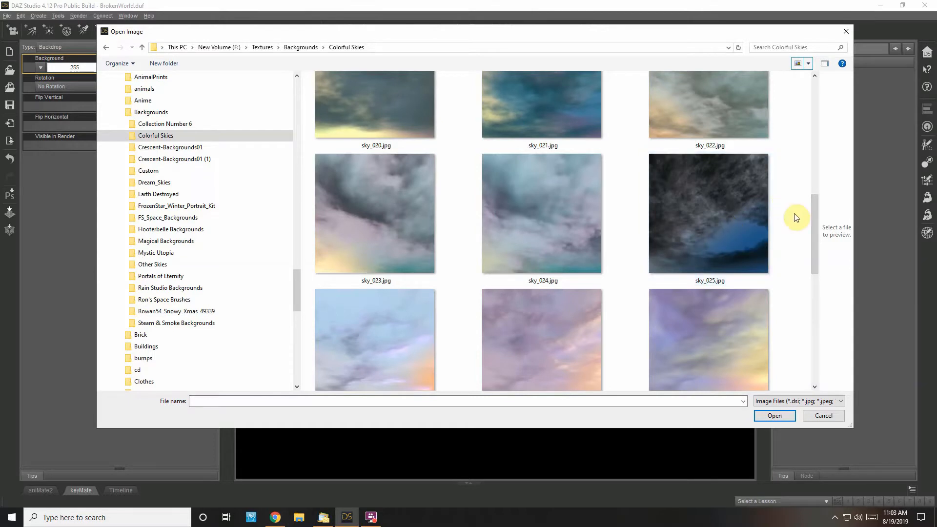
{"action": "left_click_drag", "start_coordinate": [813, 227], "coordinate": [810, 250]}
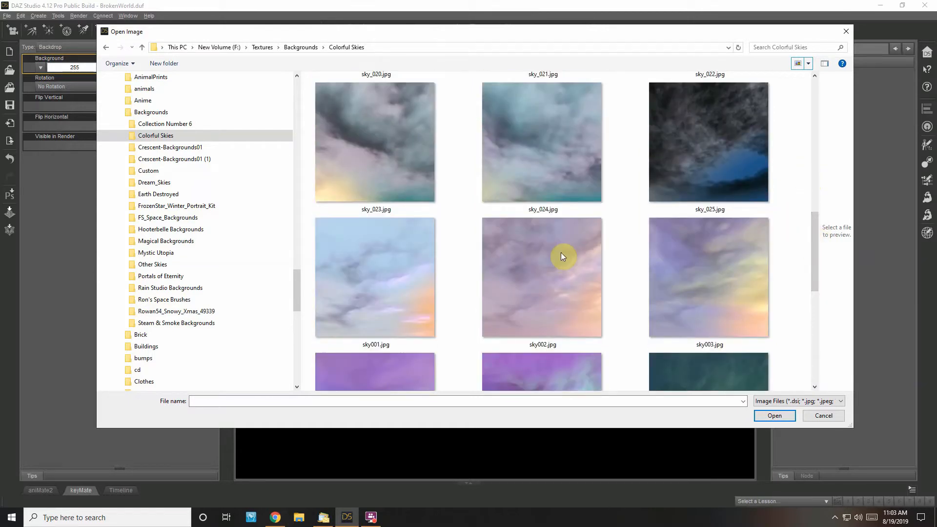
Load DreamSkies03.jpg from the Backgrounds subfolder of Dream_Skies as the backdrop image.
{"action": "left_click", "coordinate": [164, 149]}
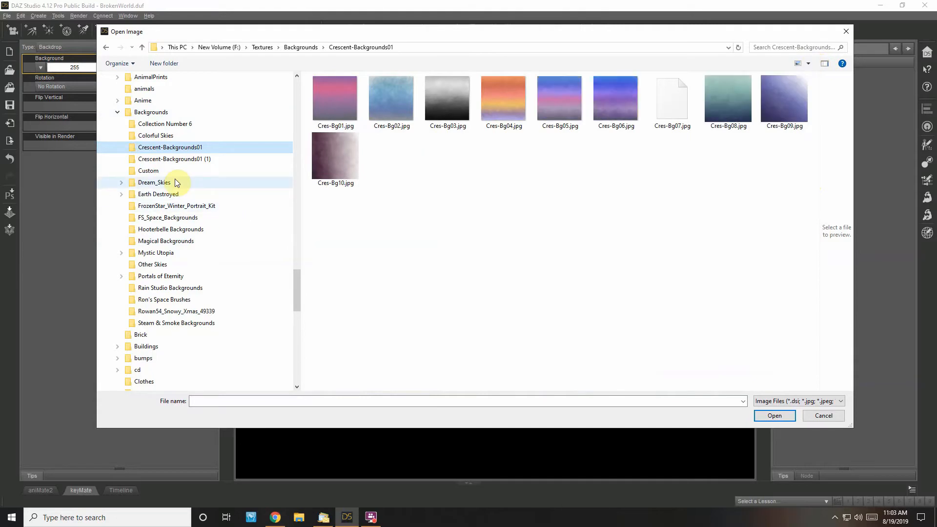
{"action": "left_click", "coordinate": [121, 183]}
{"action": "left_click", "coordinate": [149, 196]}
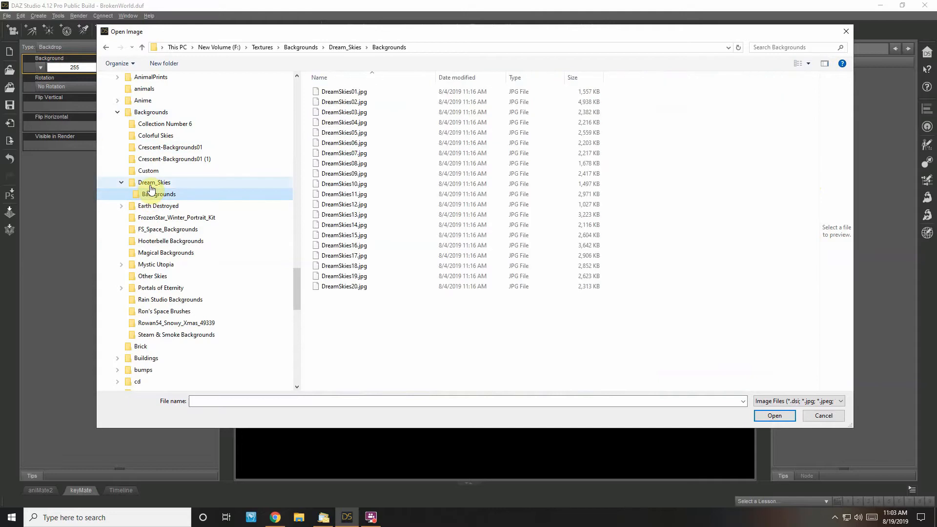
{"action": "left_click", "coordinate": [809, 63]}
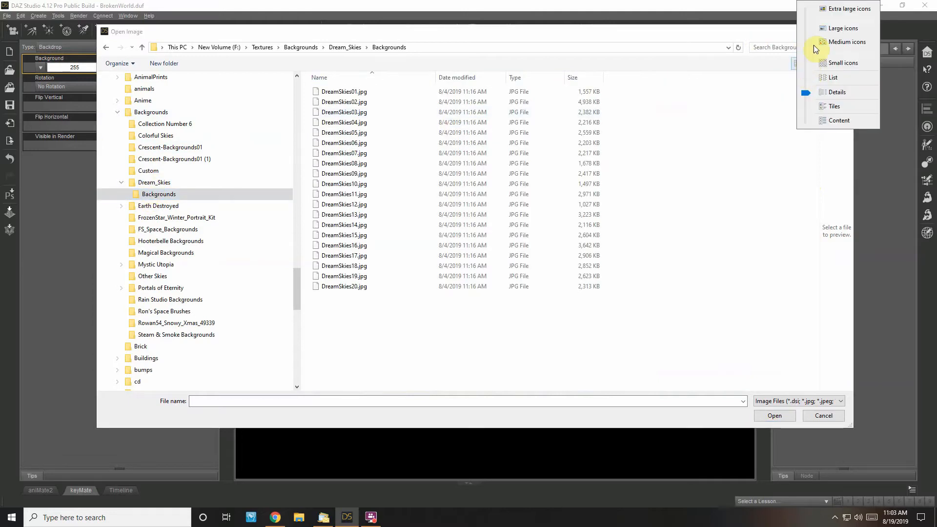
{"action": "left_click", "coordinate": [819, 13]}
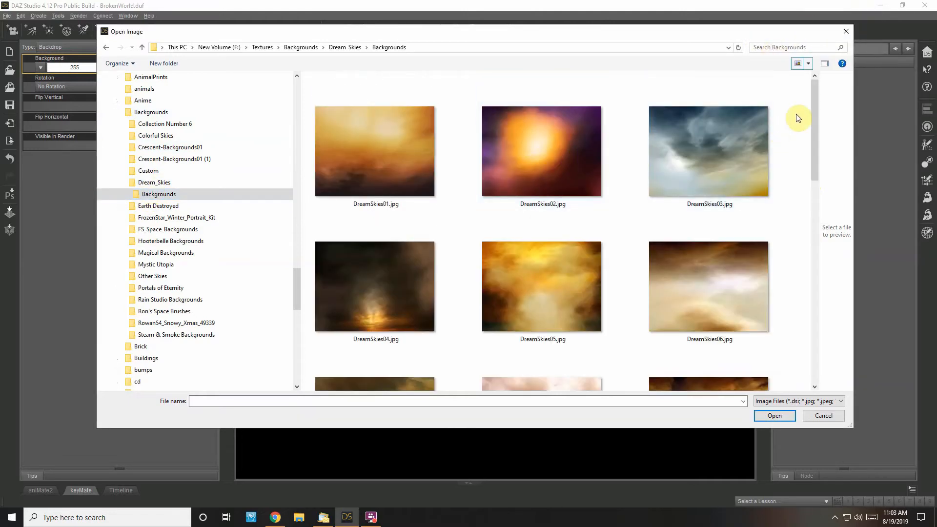
{"action": "left_click_drag", "start_coordinate": [817, 114], "coordinate": [841, 118]}
{"action": "left_click", "coordinate": [699, 157]}
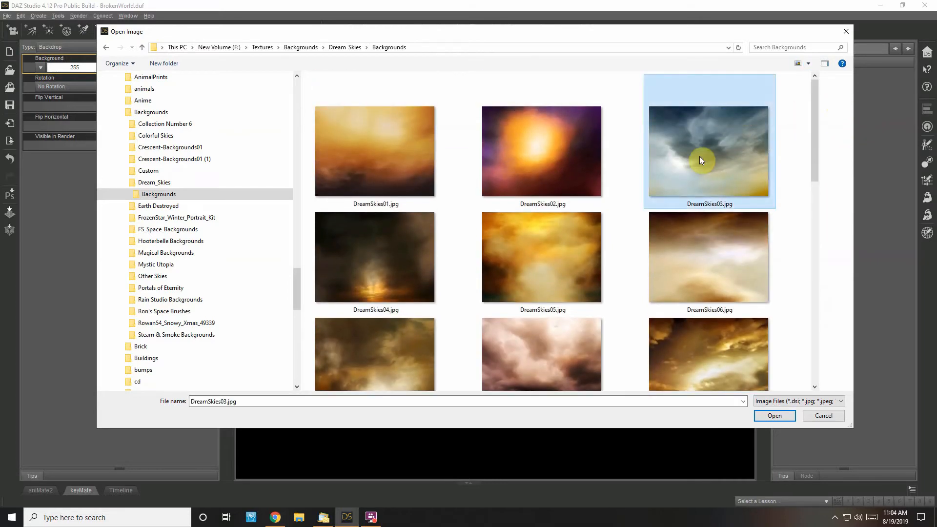
{"action": "left_click", "coordinate": [773, 416]}
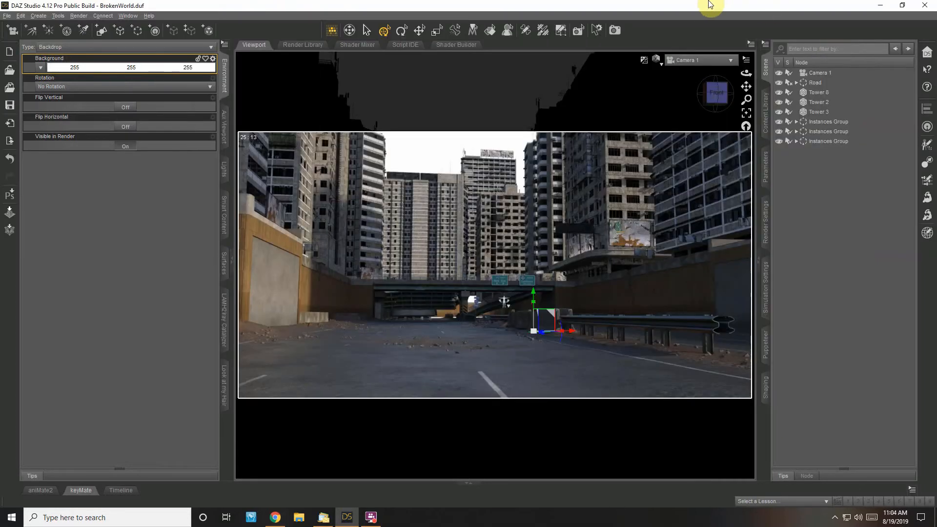